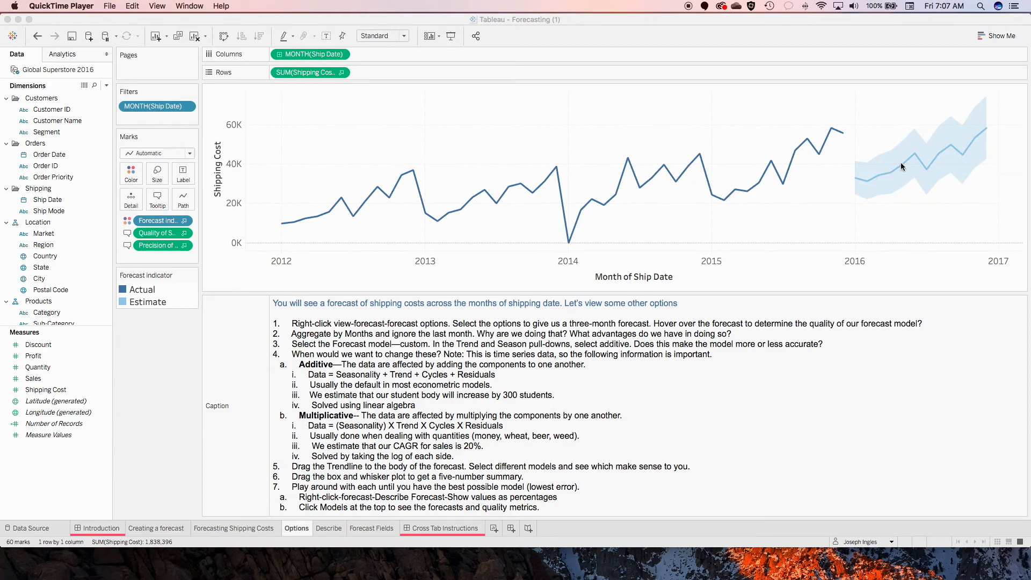
- Set the length of the shipping cost forecast to exactly 3 months in the forecast options
click(782, 143)
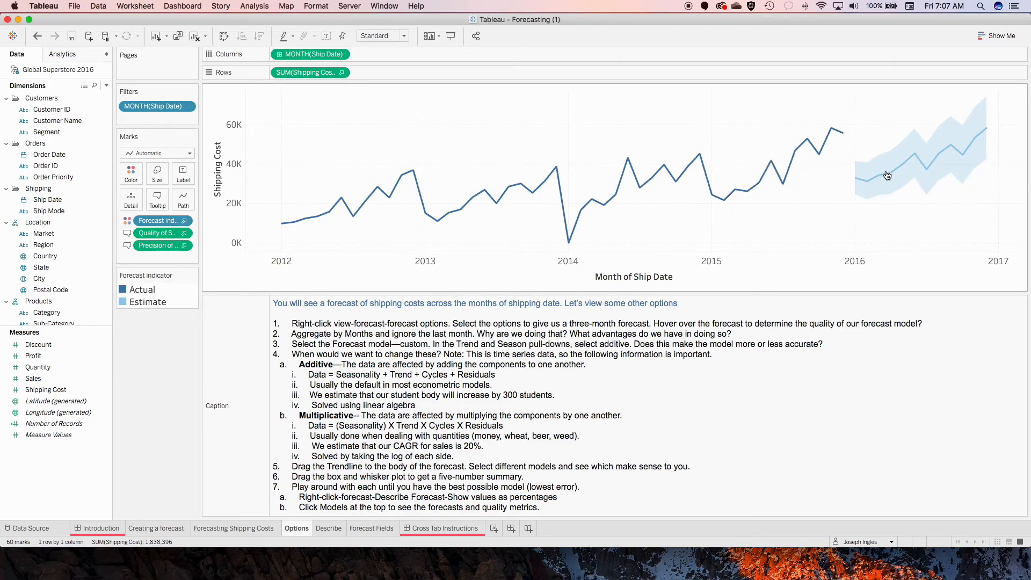
mouse_move(891, 177)
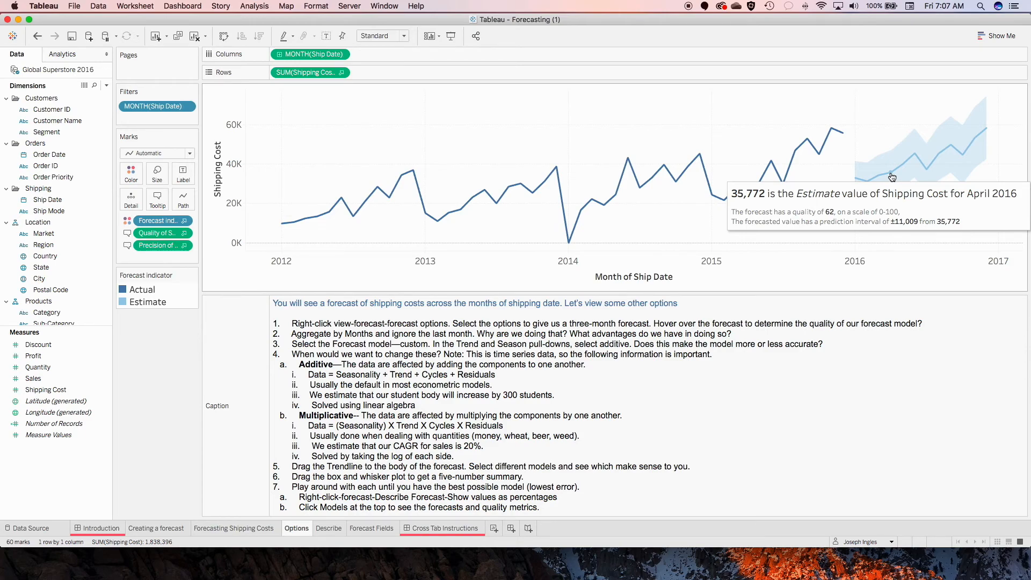
right_click(544, 139)
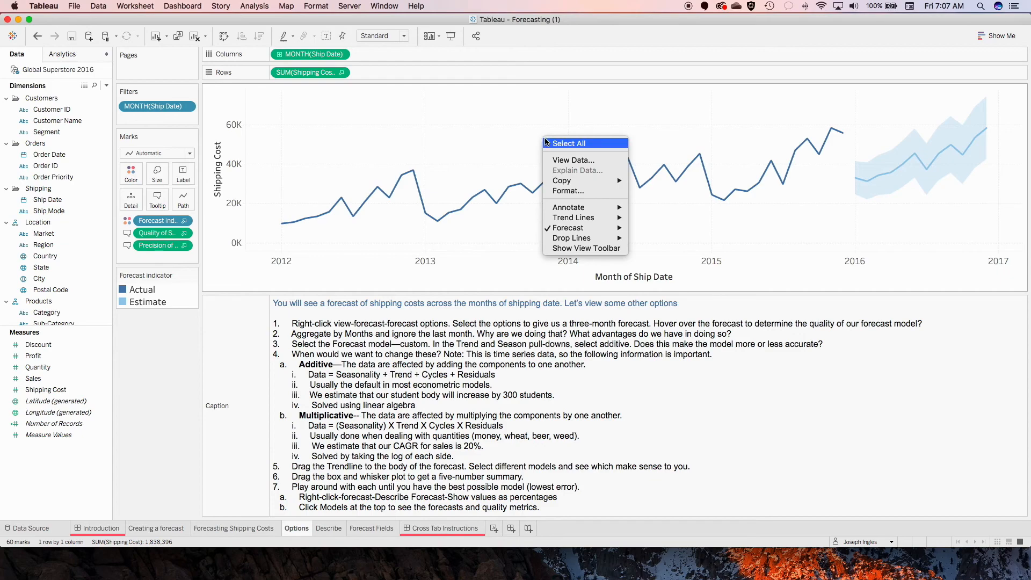
mouse_move(605, 226)
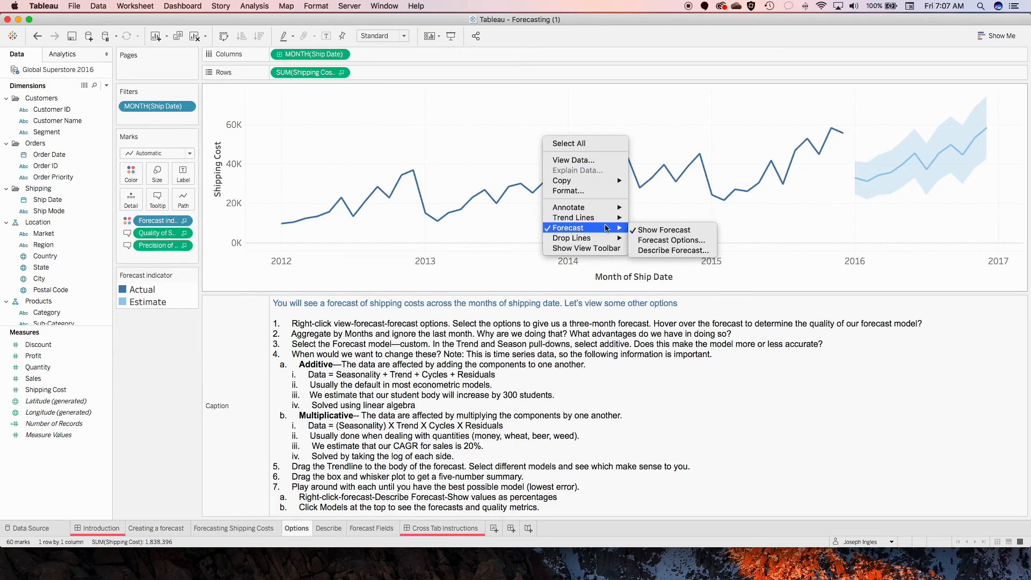
click(694, 243)
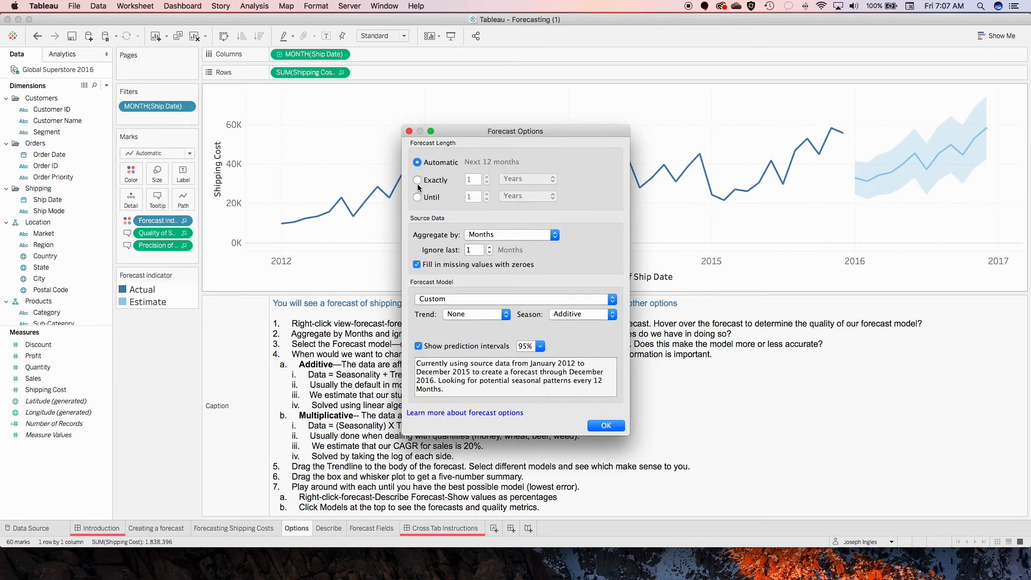
drag(486, 133, 291, 96)
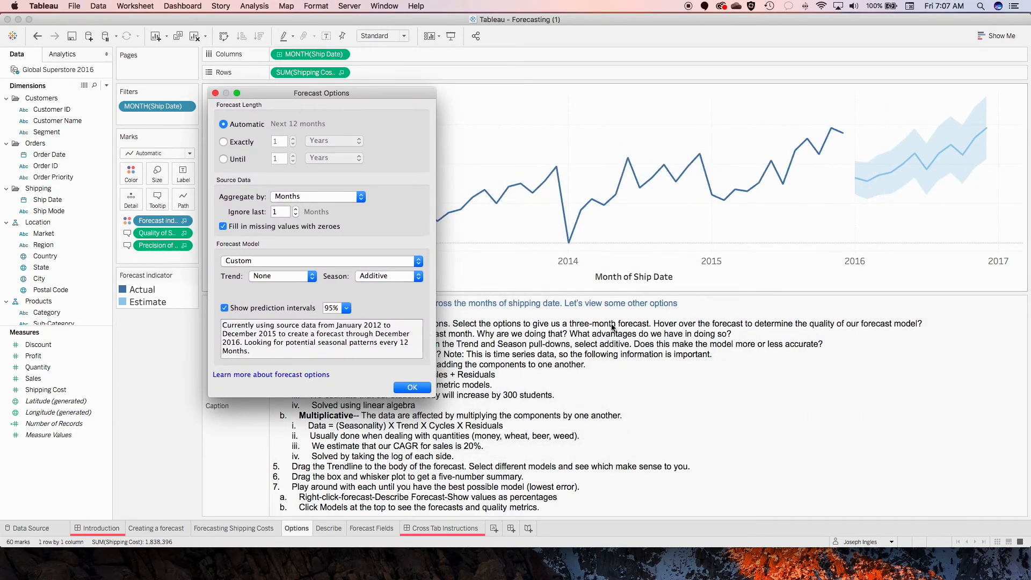
click(223, 142)
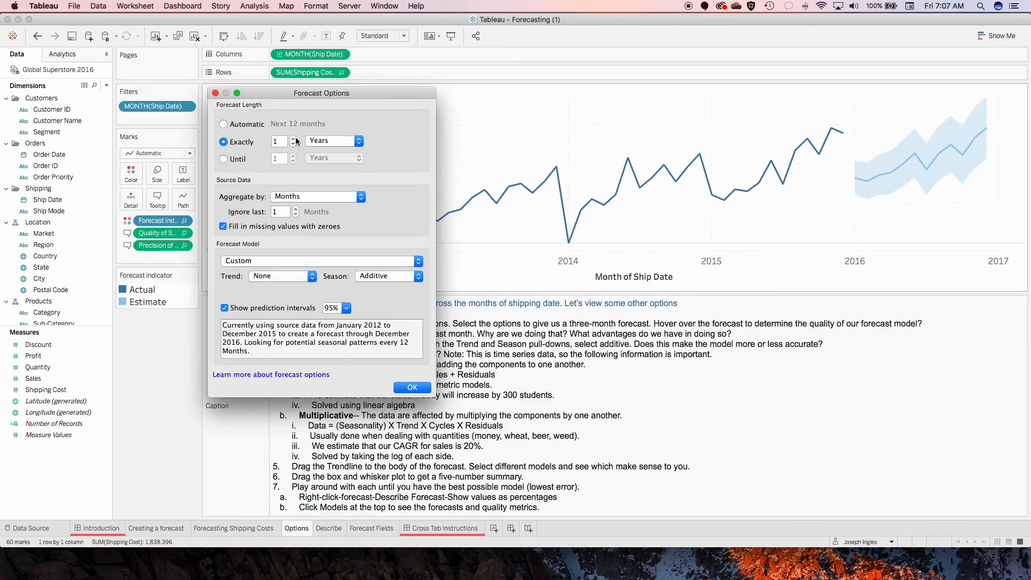
click(334, 141)
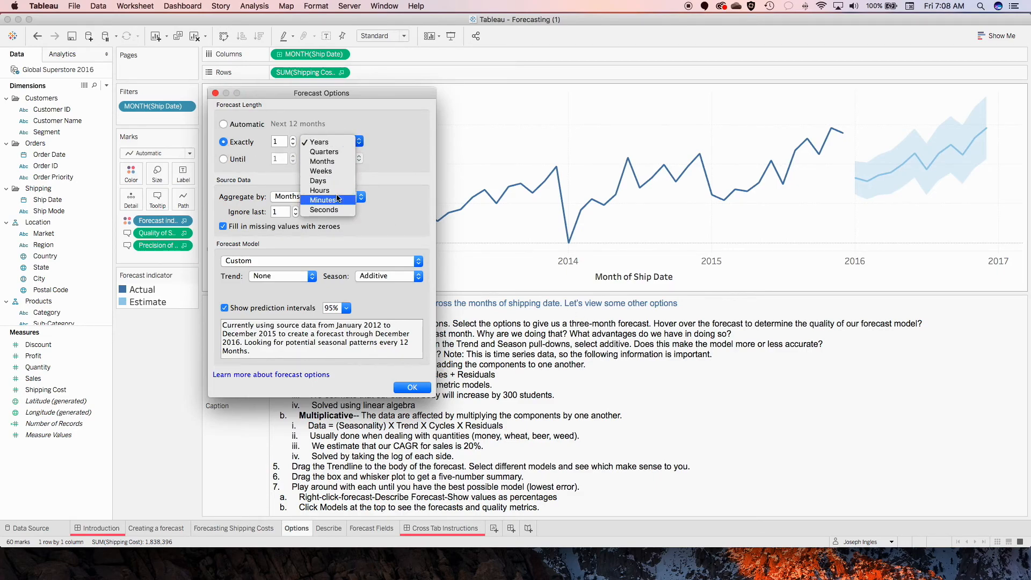
click(336, 162)
click(292, 139)
click(292, 139)
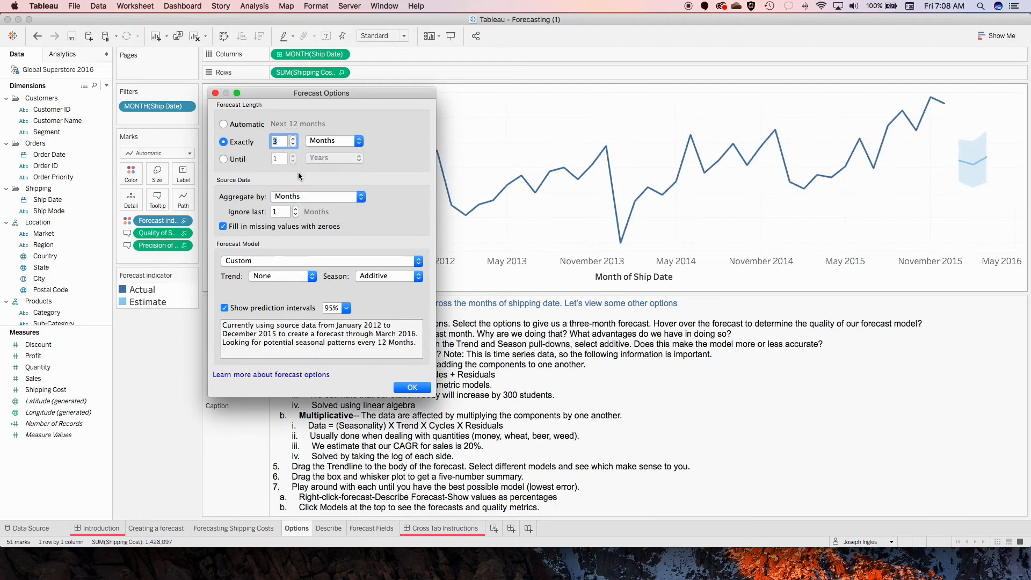
click(413, 388)
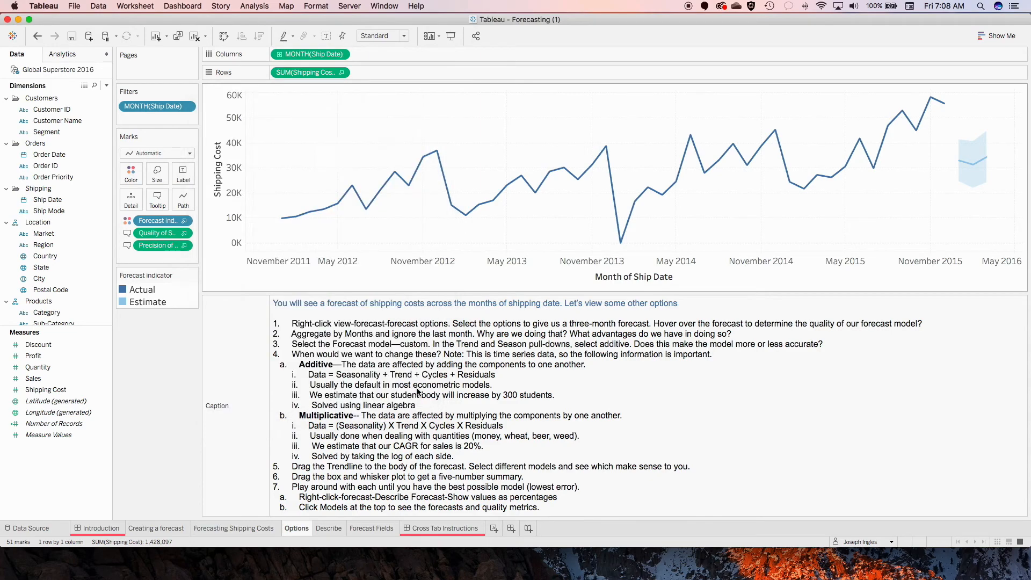
- Review the forecast length, source data and model settings in the forecast options, leaving them as they are
mouse_move(970, 165)
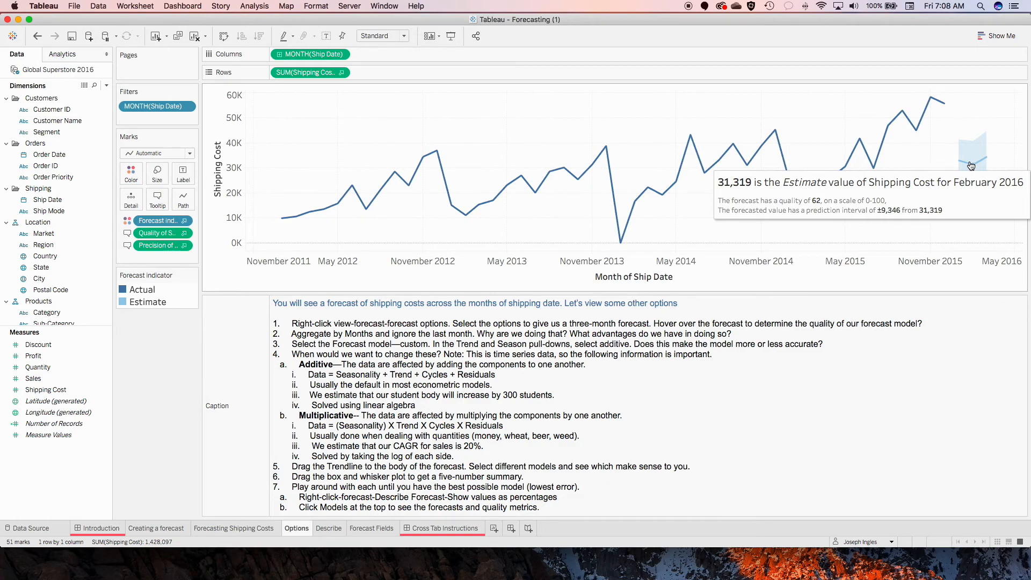
right_click(456, 125)
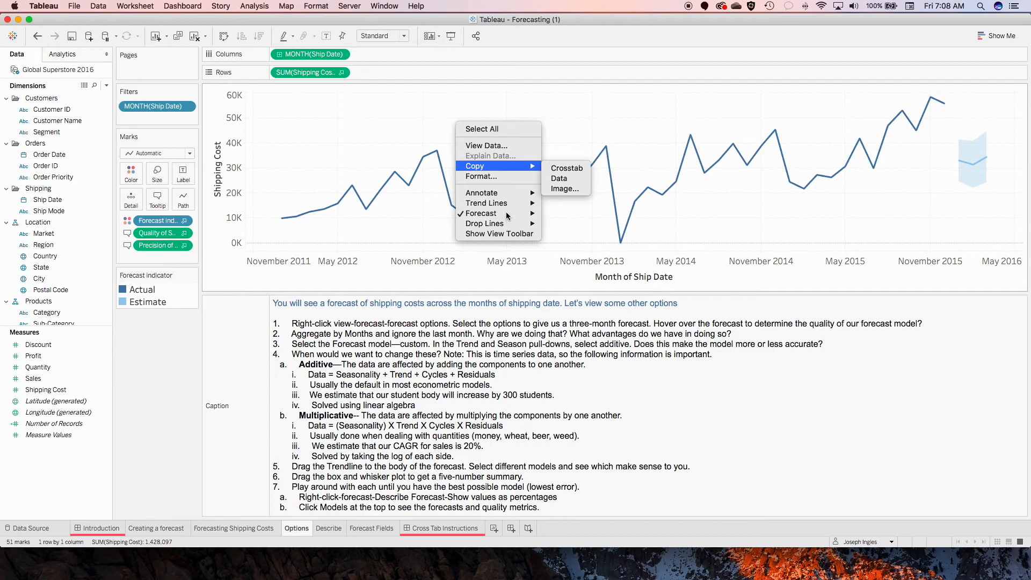
mouse_move(509, 215)
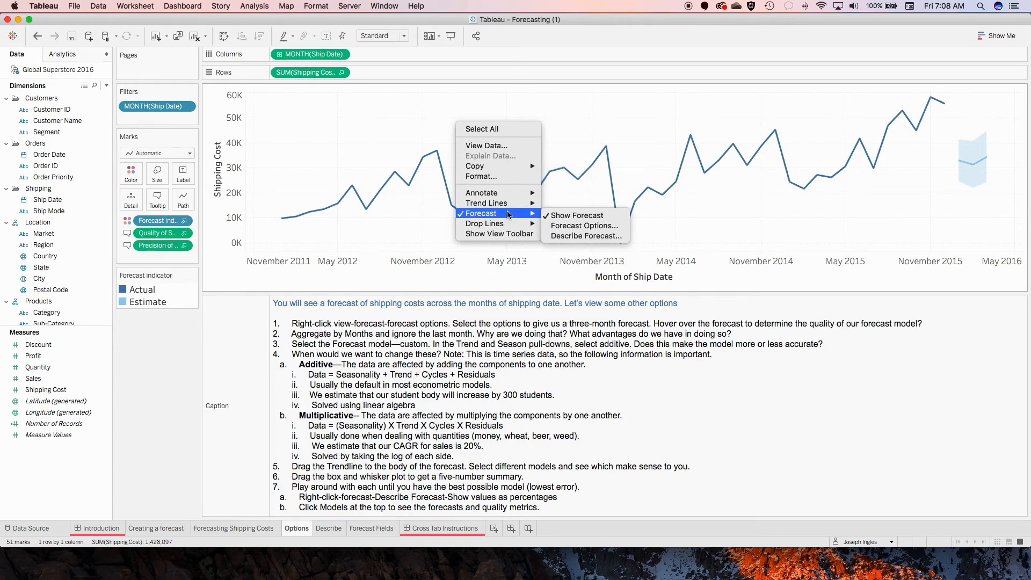
click(588, 226)
drag(507, 133, 780, 114)
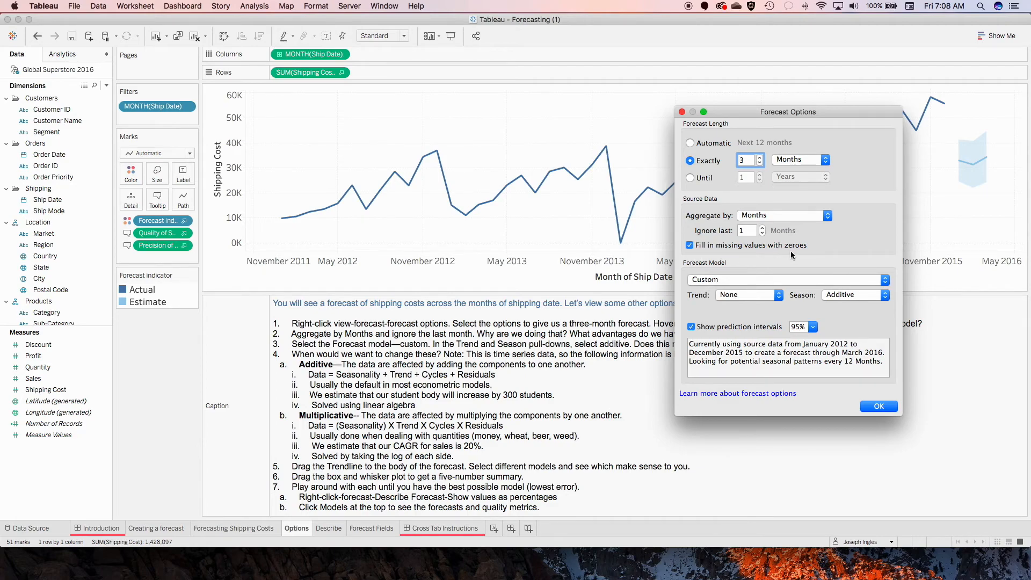
drag(831, 113, 421, 95)
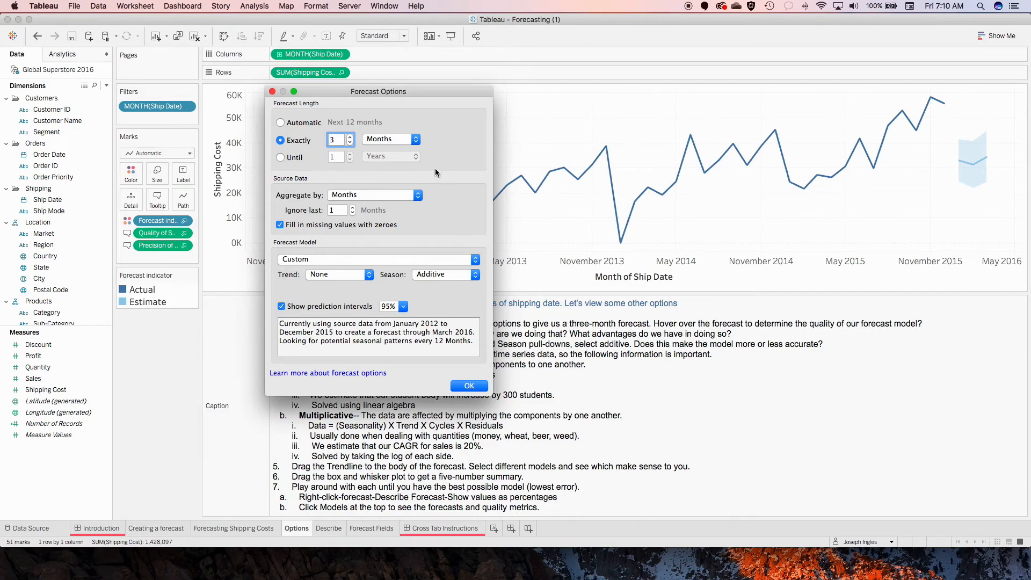
click(465, 385)
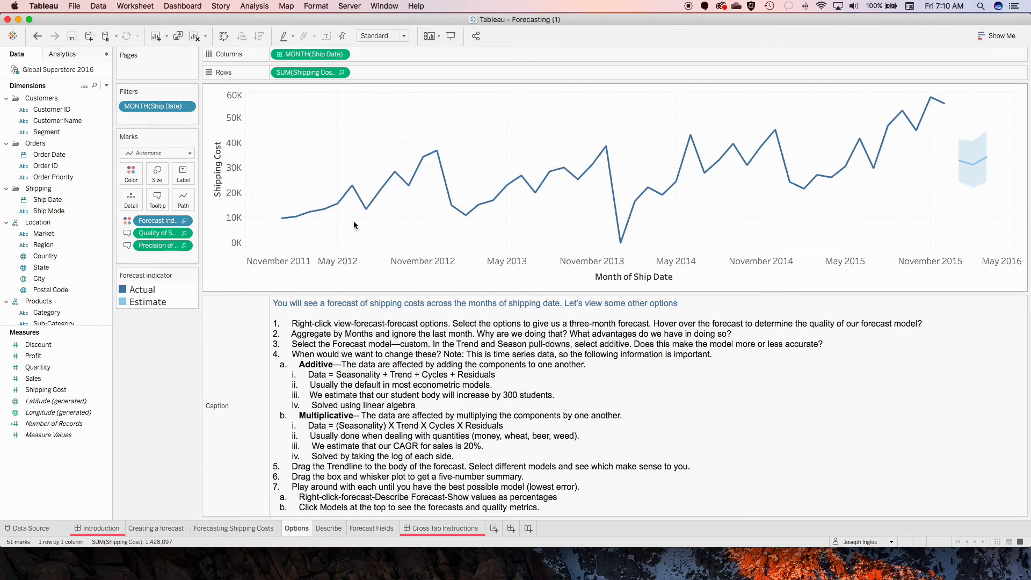
mouse_move(282, 220)
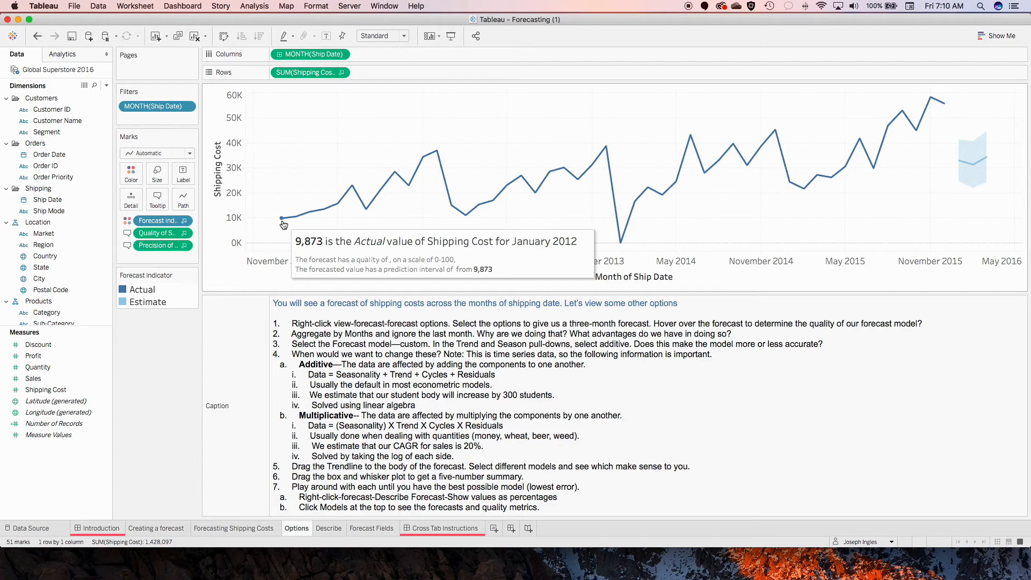
mouse_move(946, 108)
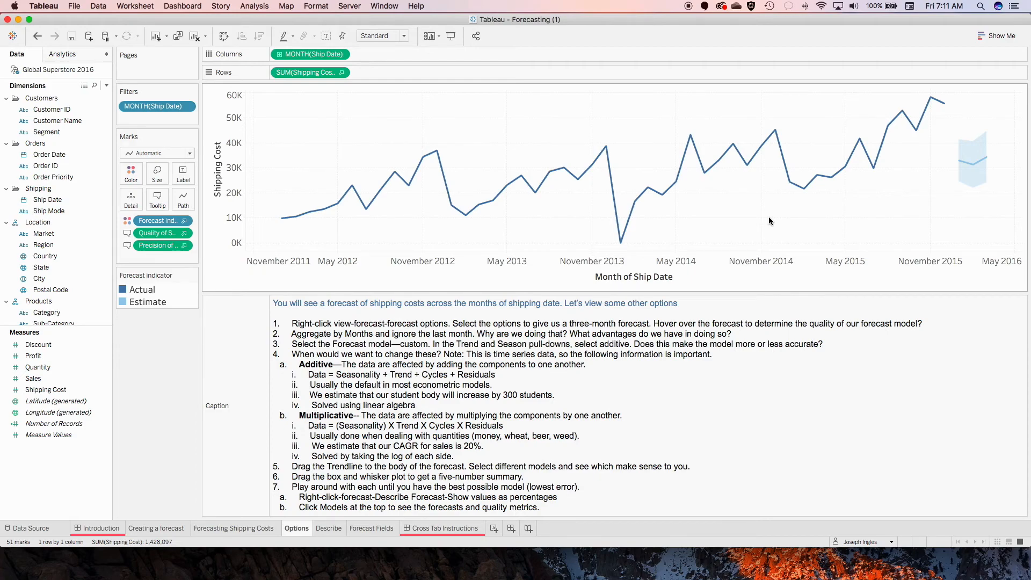
- Set the custom forecast model's trend to Additive, keeping the season Additive, and apply it to the chart
right_click(481, 126)
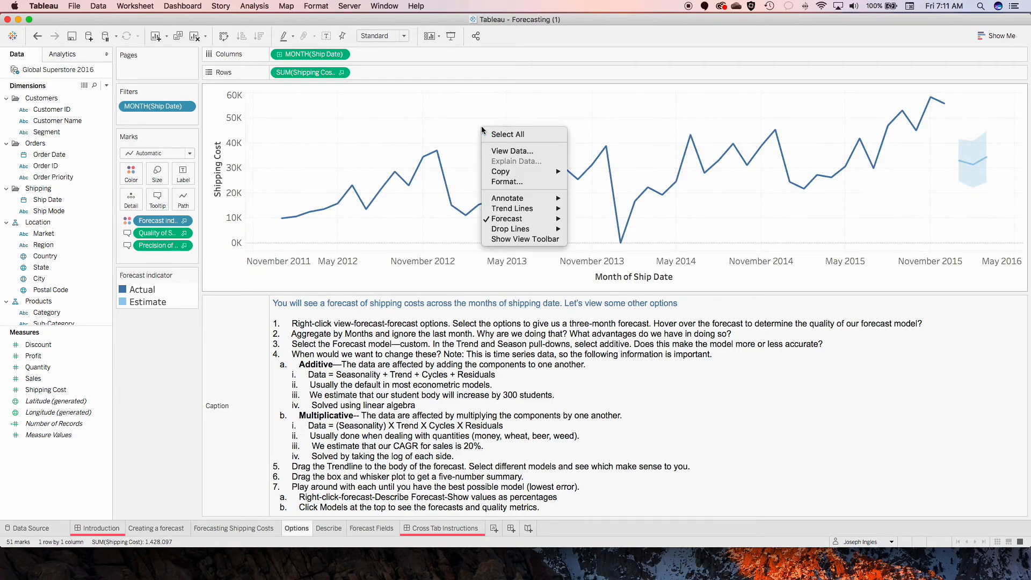
mouse_move(545, 219)
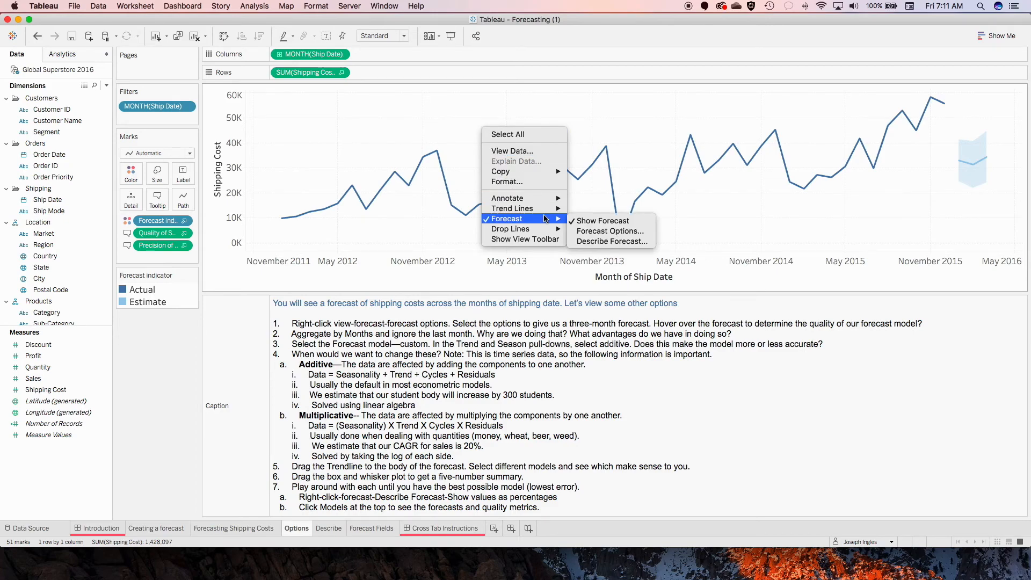
click(642, 232)
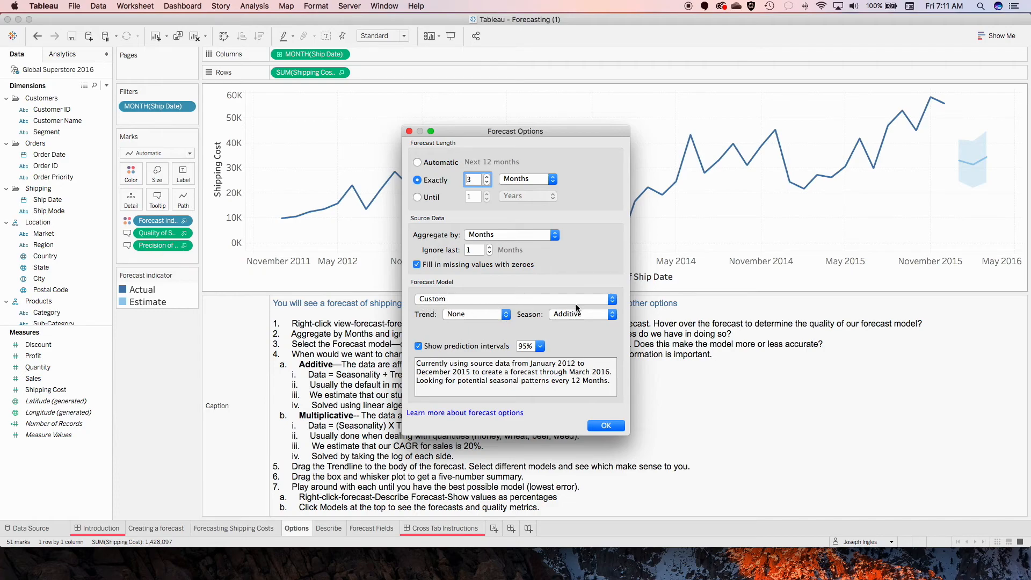
click(479, 318)
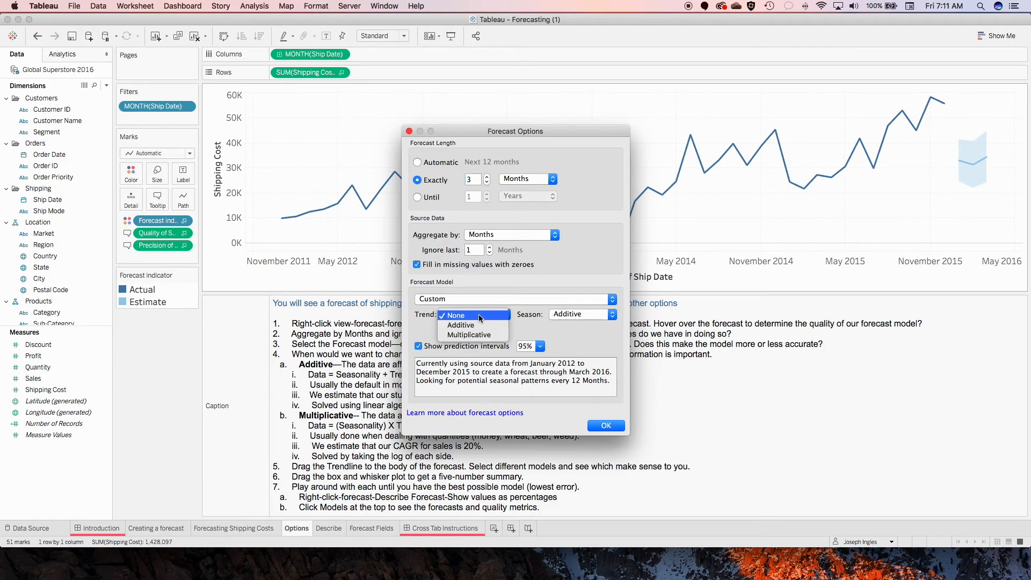
click(486, 324)
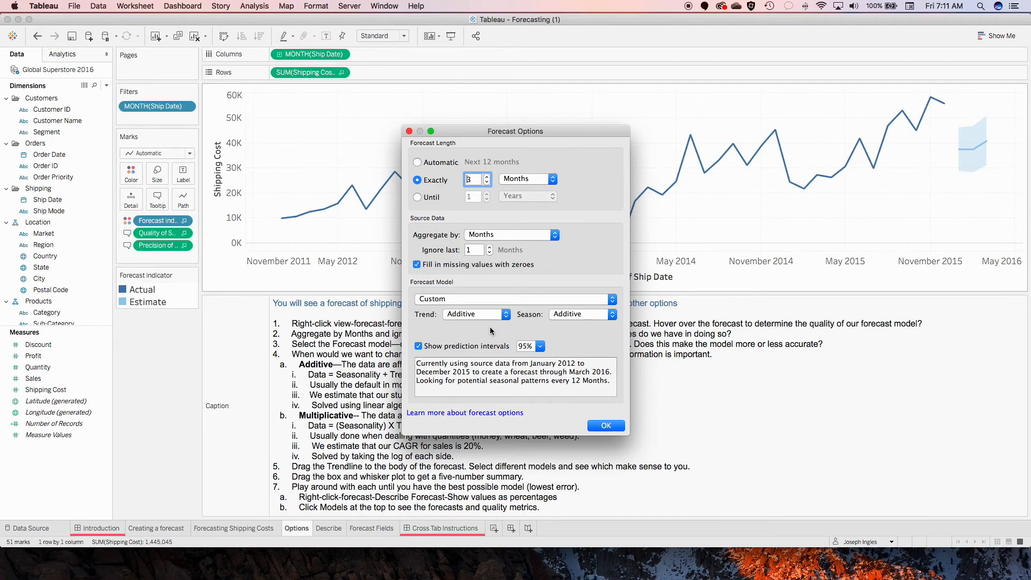
click(615, 428)
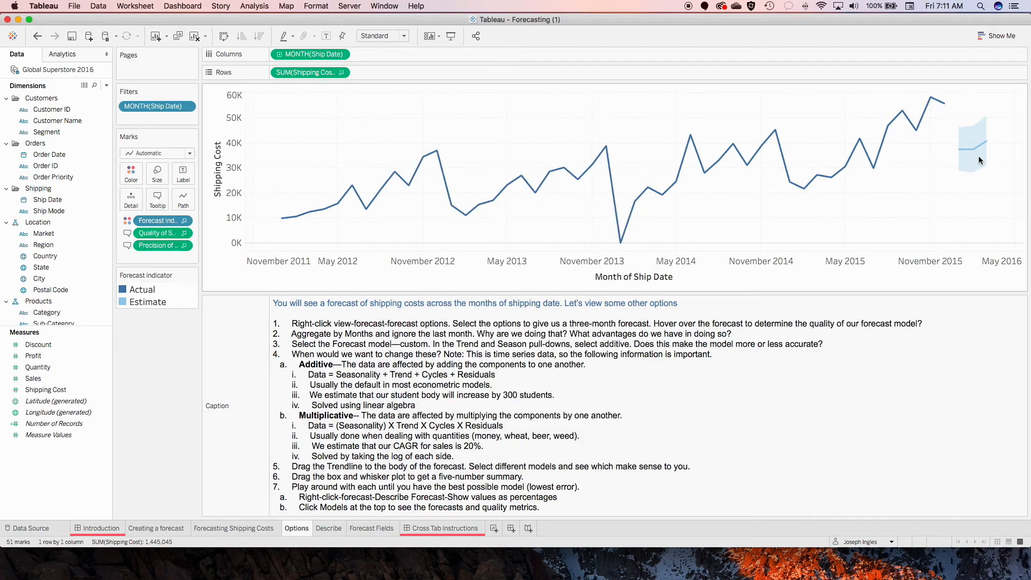
mouse_move(974, 155)
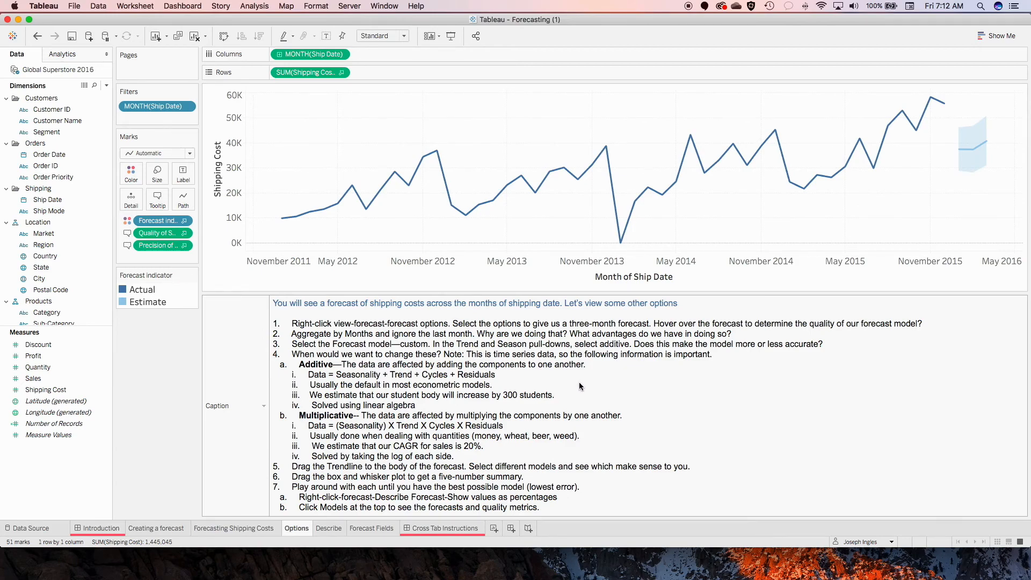
- Examine the forecast model's trend and season settings alongside the caption's notes on additive and multiplicative models
right_click(479, 107)
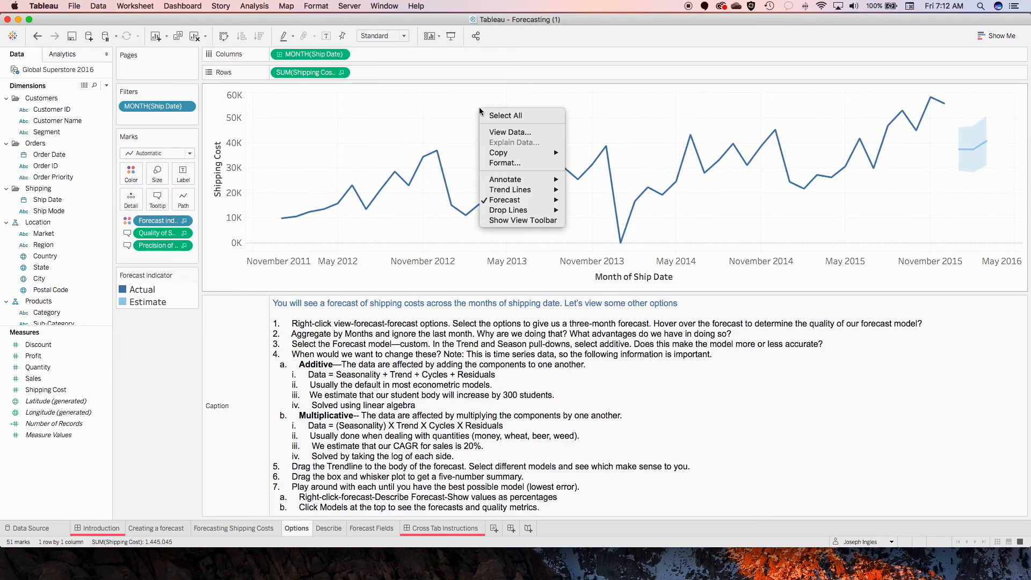
mouse_move(524, 204)
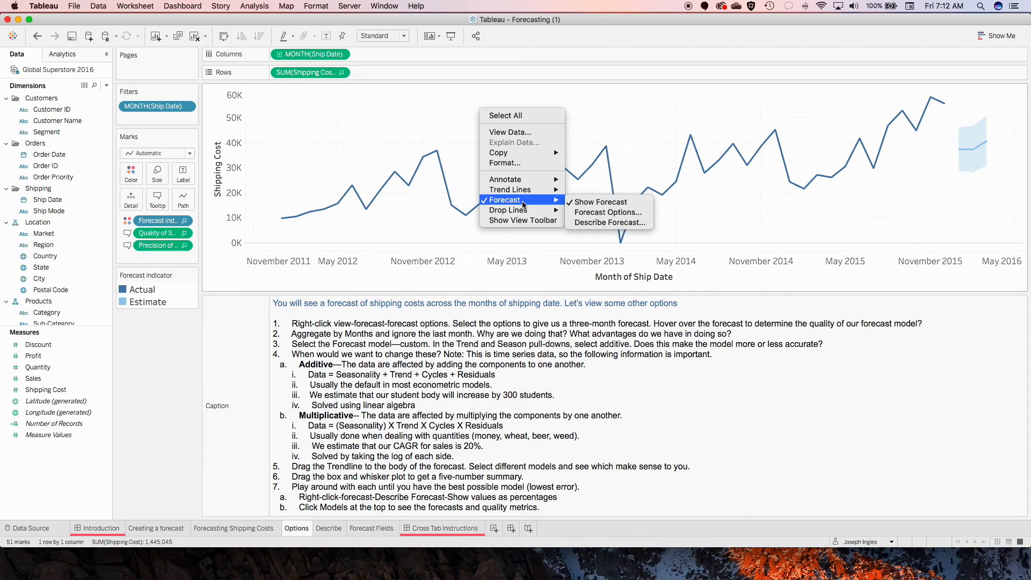
click(628, 212)
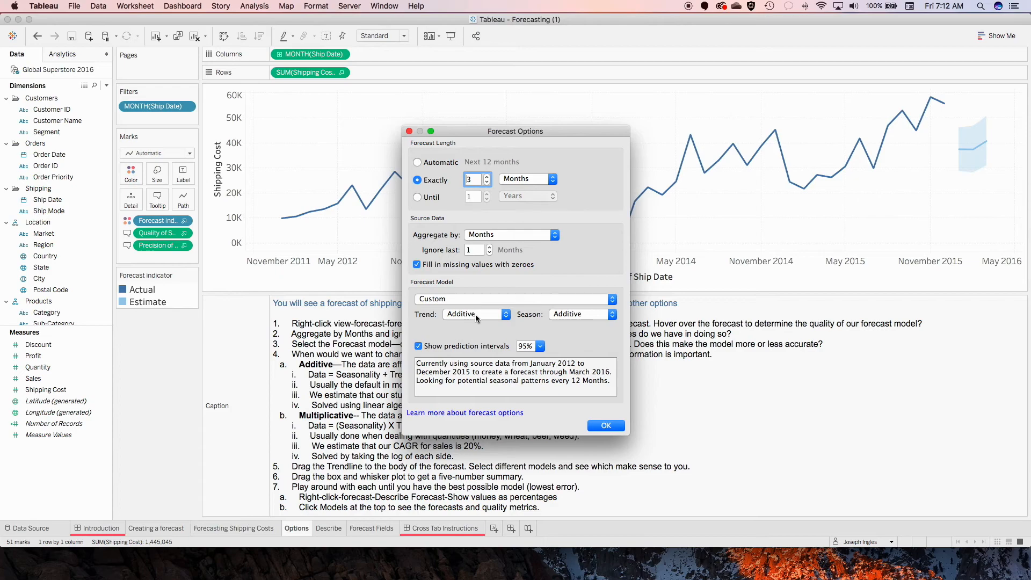
drag(548, 134, 672, 84)
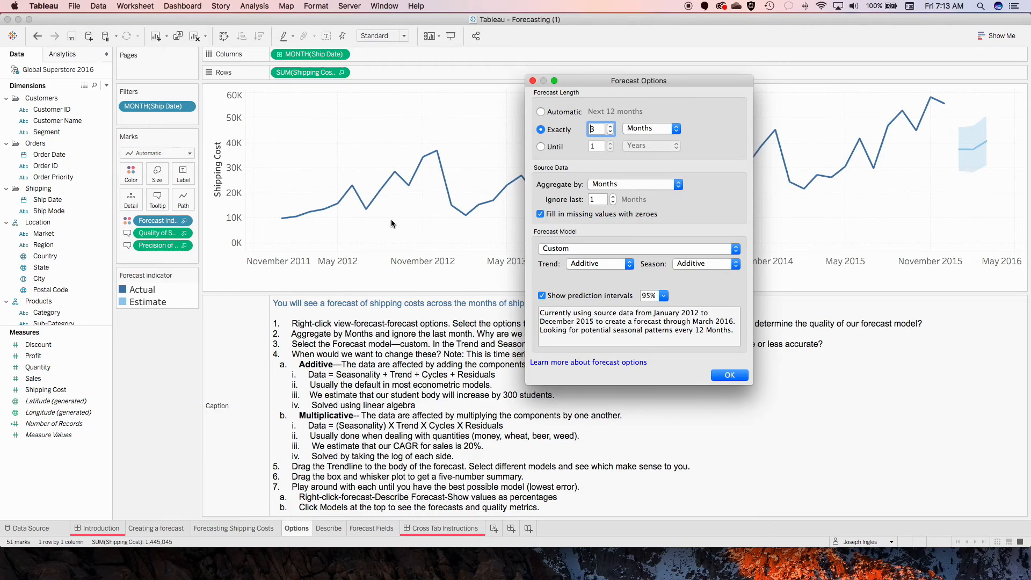
click(731, 375)
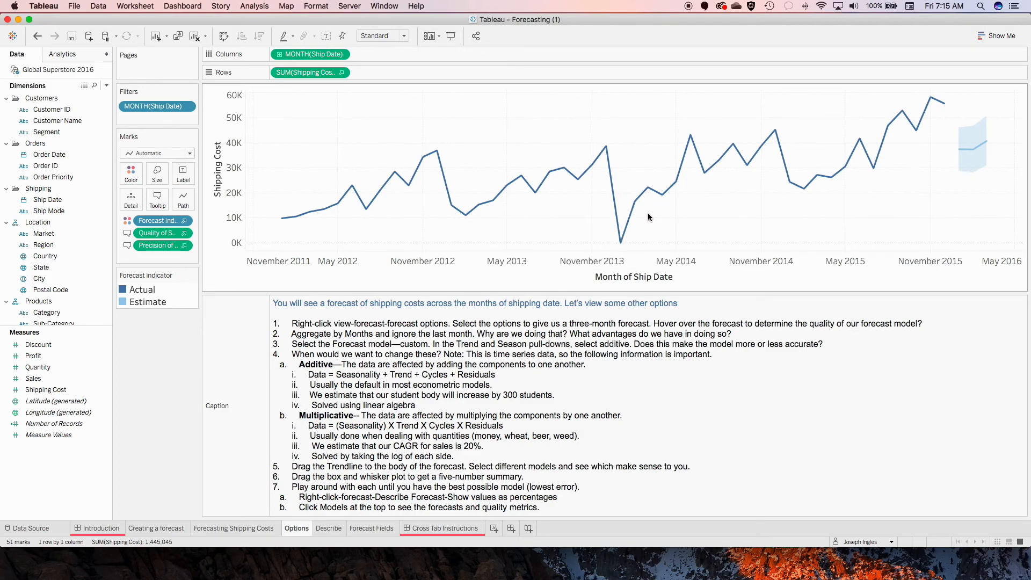
- Set both the forecast length and the forecast model to Automatic and apply the options to the shipping cost chart
right_click(478, 145)
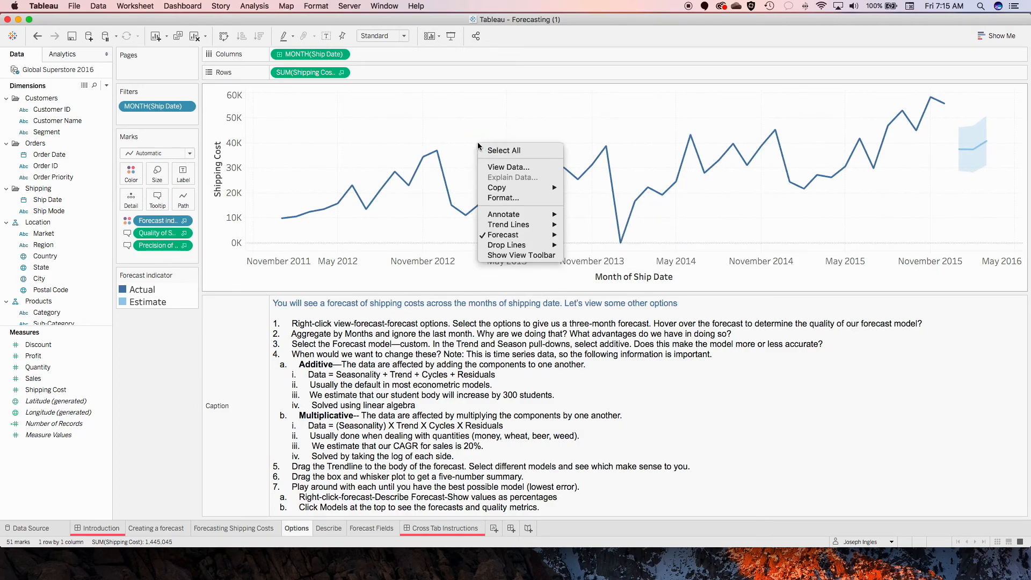
mouse_move(535, 236)
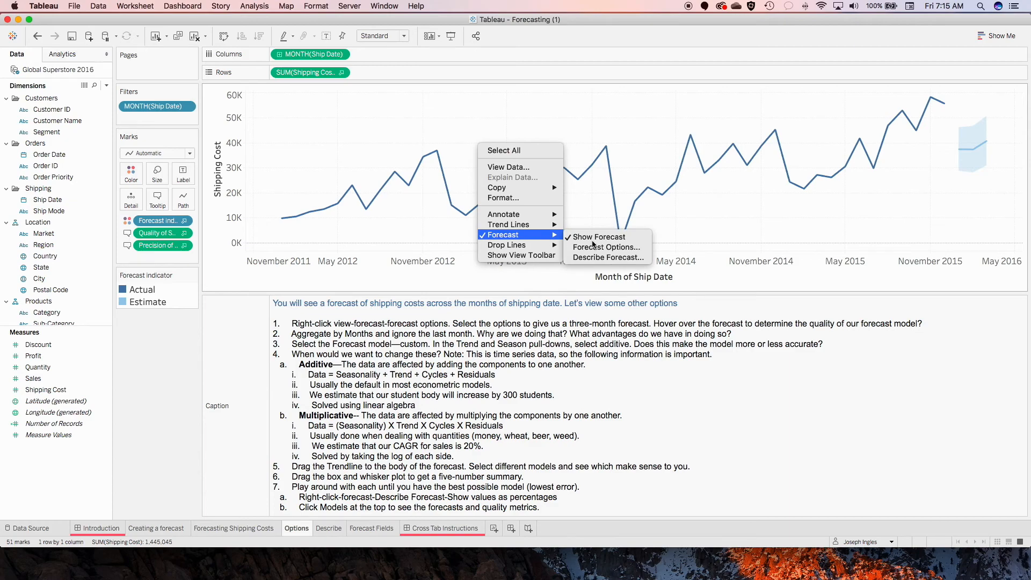
click(637, 248)
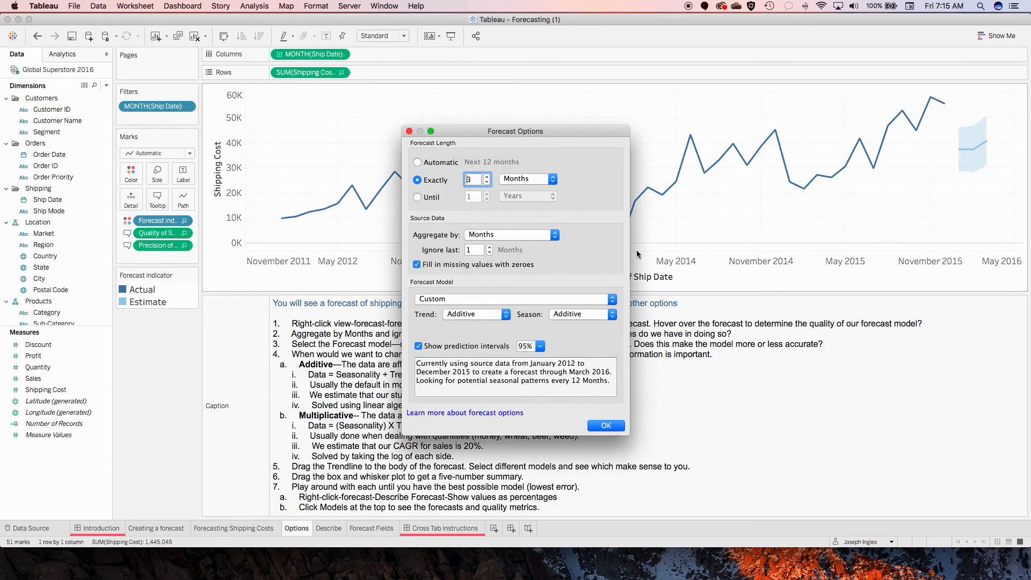
click(418, 163)
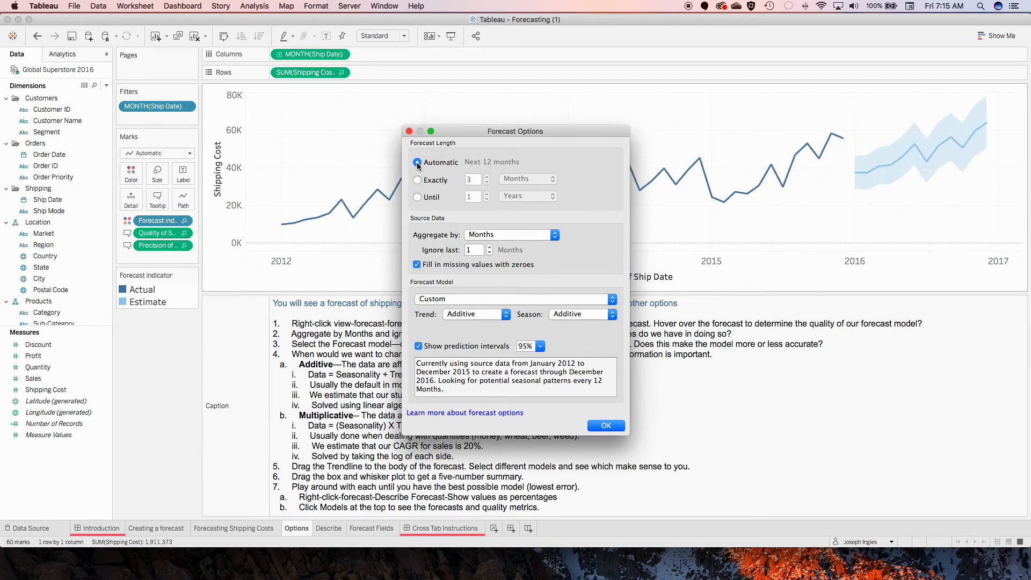
click(485, 300)
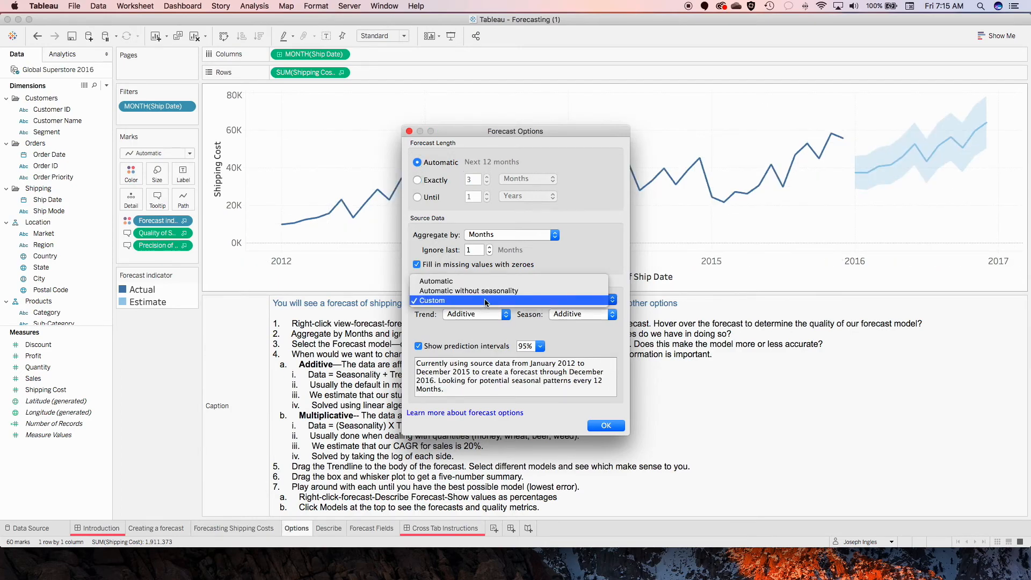
click(472, 280)
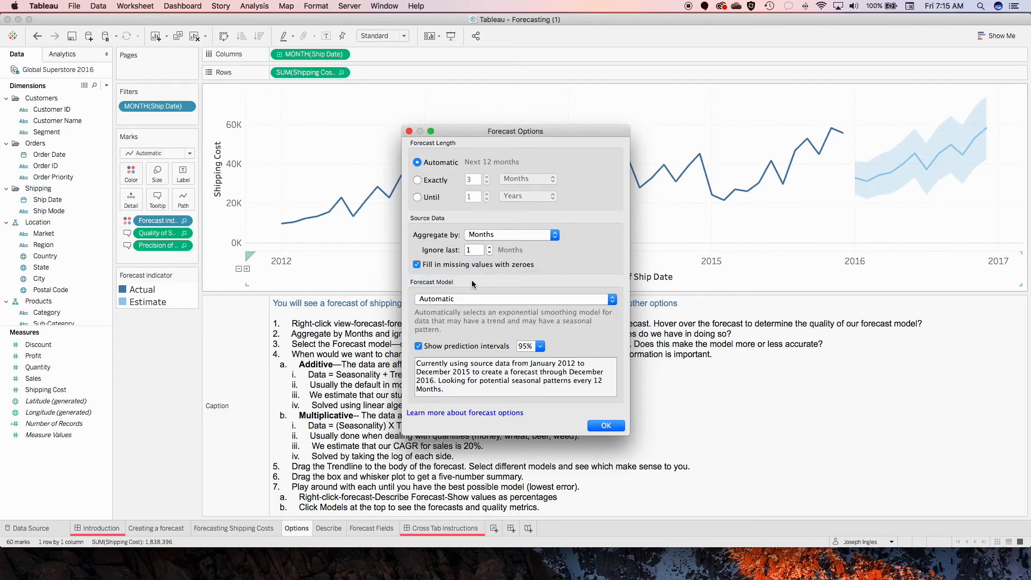
click(490, 253)
click(607, 426)
- Show trend lines on the shipping cost chart and inspect the R-squared and P-value of the actual and estimate lines
mouse_move(498, 203)
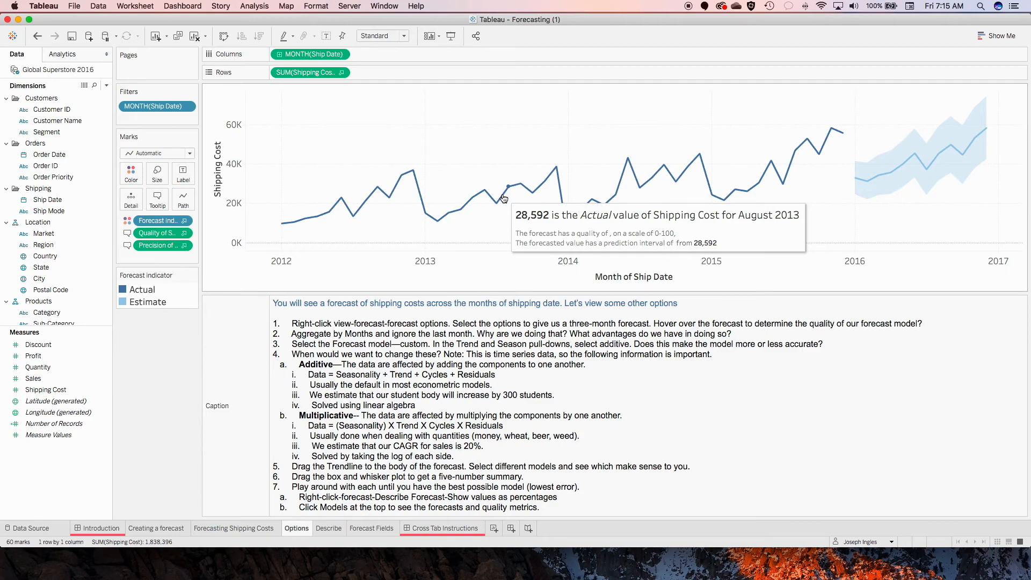
right_click(504, 199)
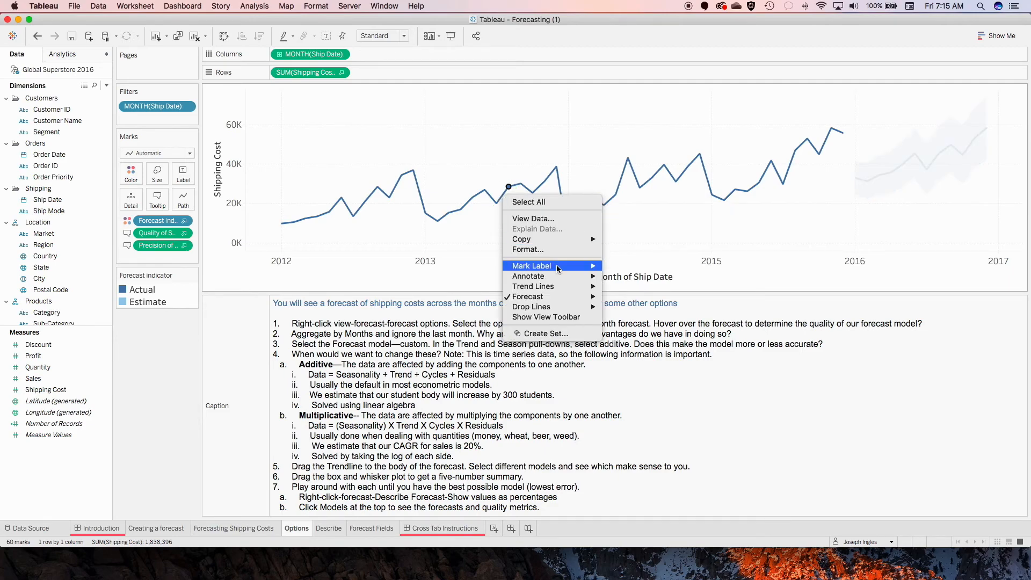
mouse_move(558, 286)
click(641, 288)
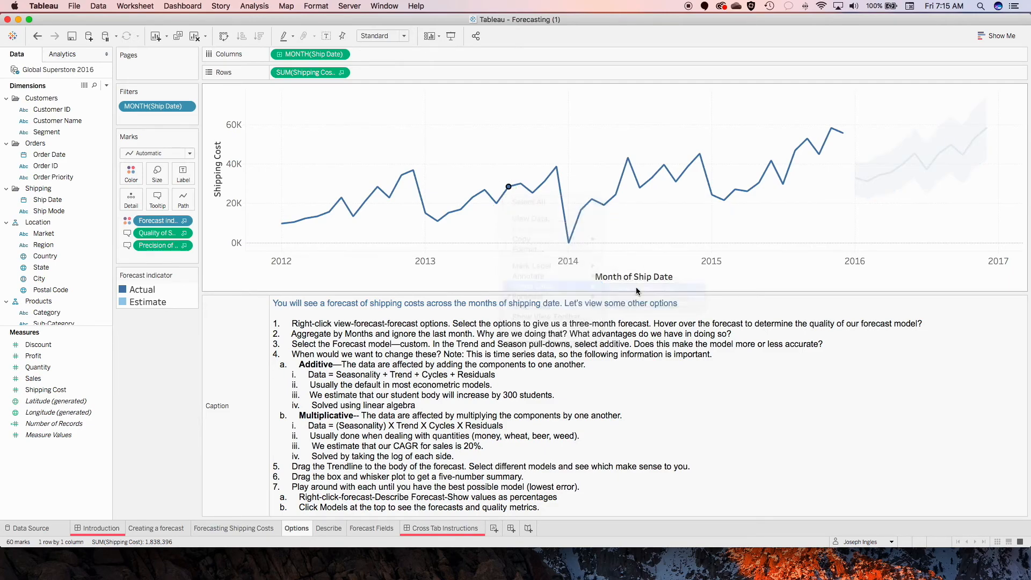
click(823, 222)
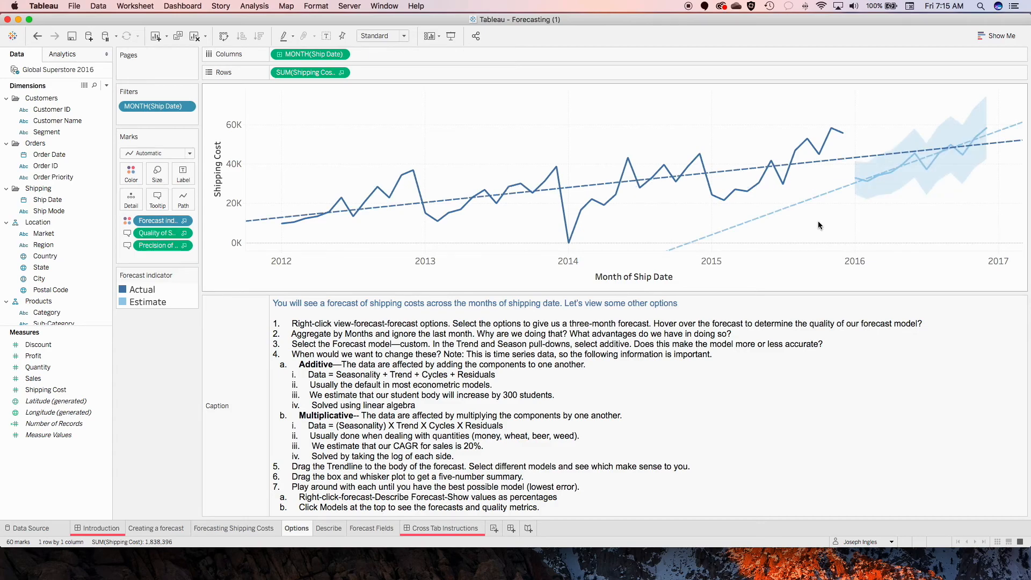
mouse_move(590, 190)
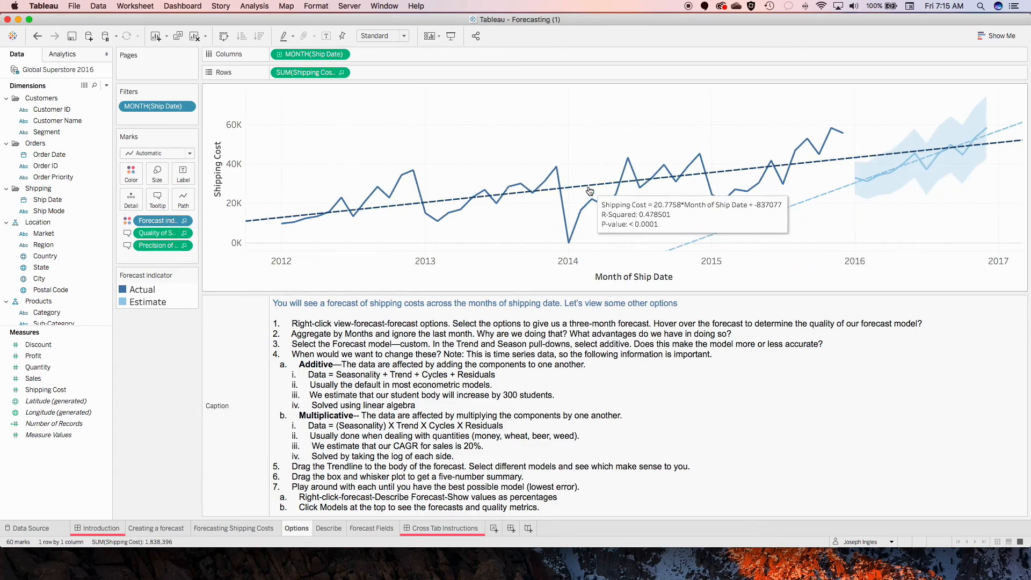
mouse_move(820, 201)
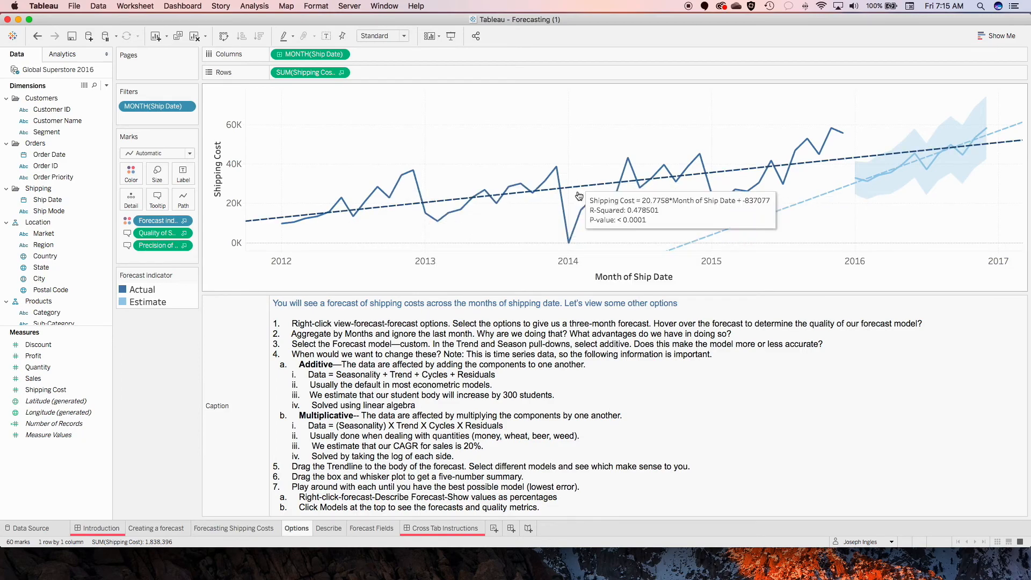
mouse_move(823, 154)
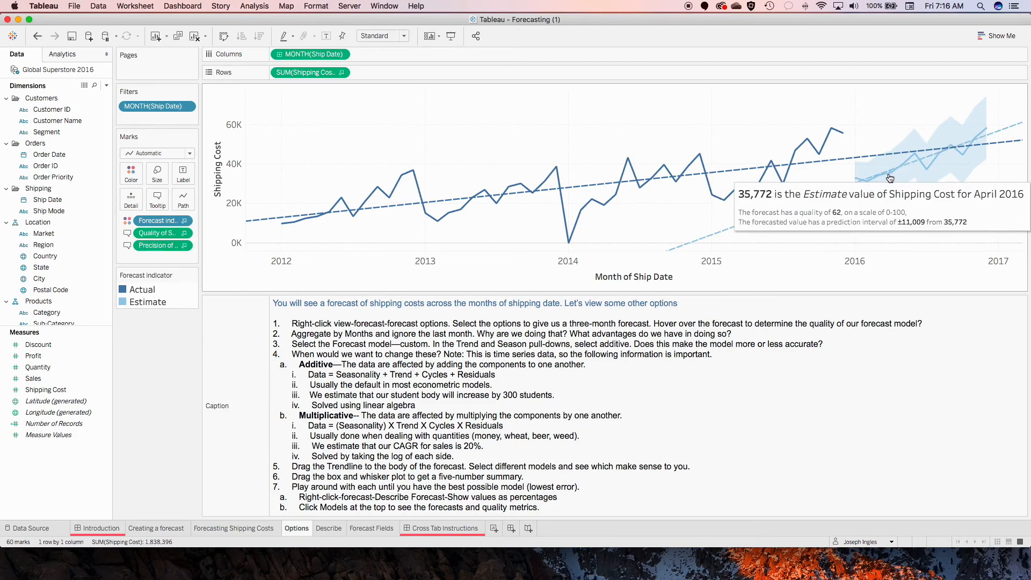
mouse_move(972, 157)
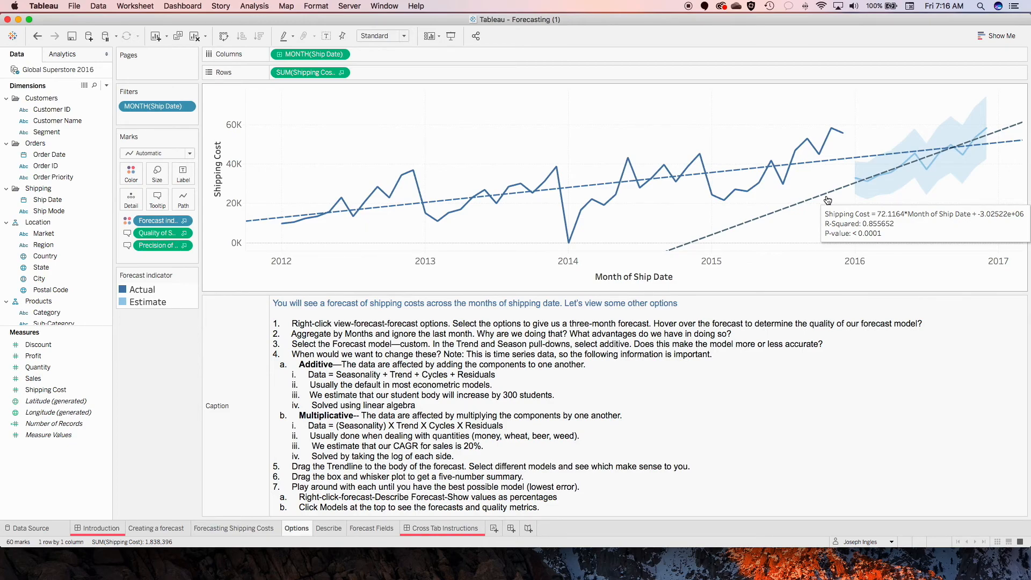
- Set the forecast length to exactly 3 months in the forecast options
right_click(553, 124)
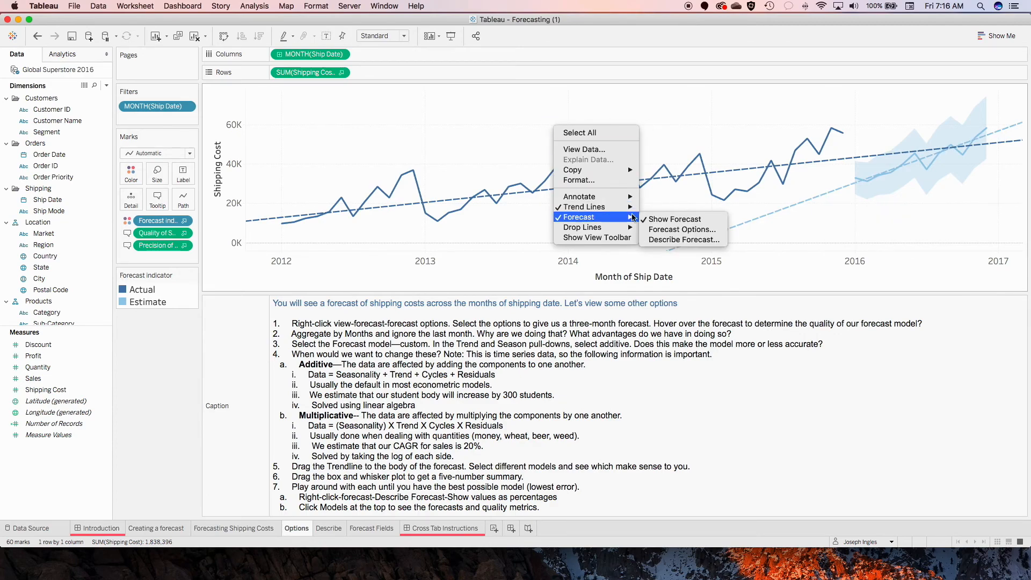
click(710, 233)
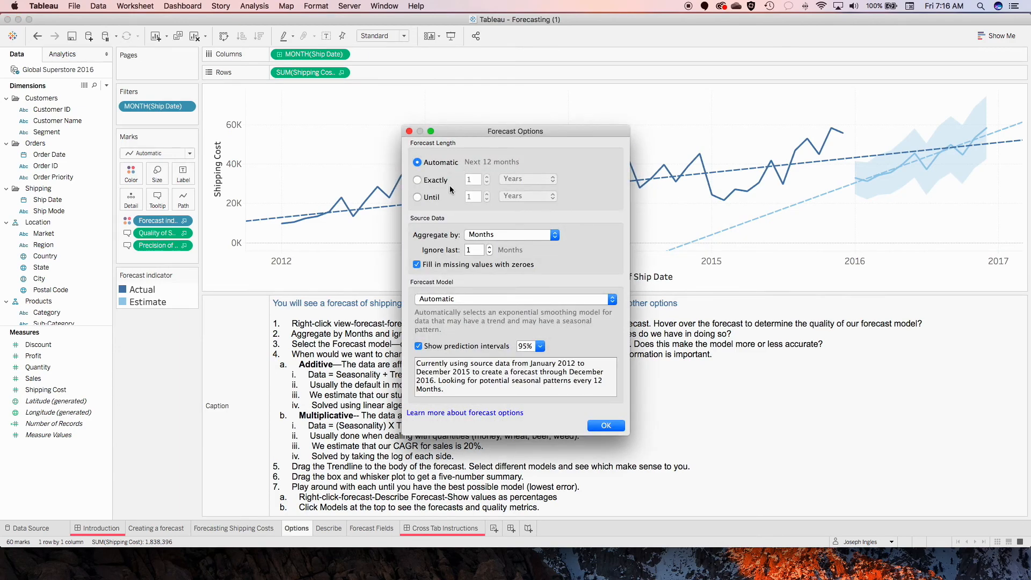
click(419, 182)
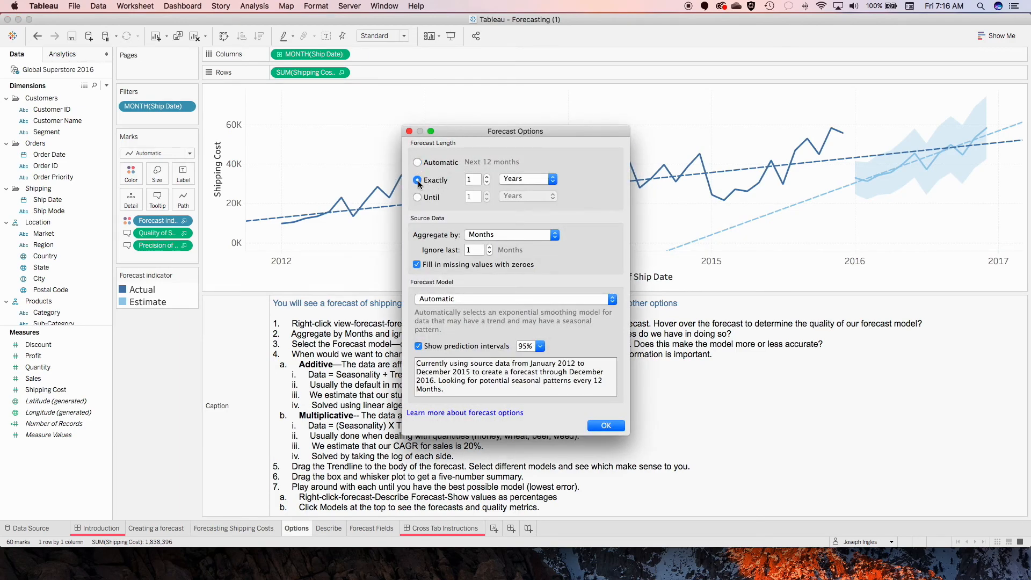
click(488, 181)
click(488, 178)
click(488, 178)
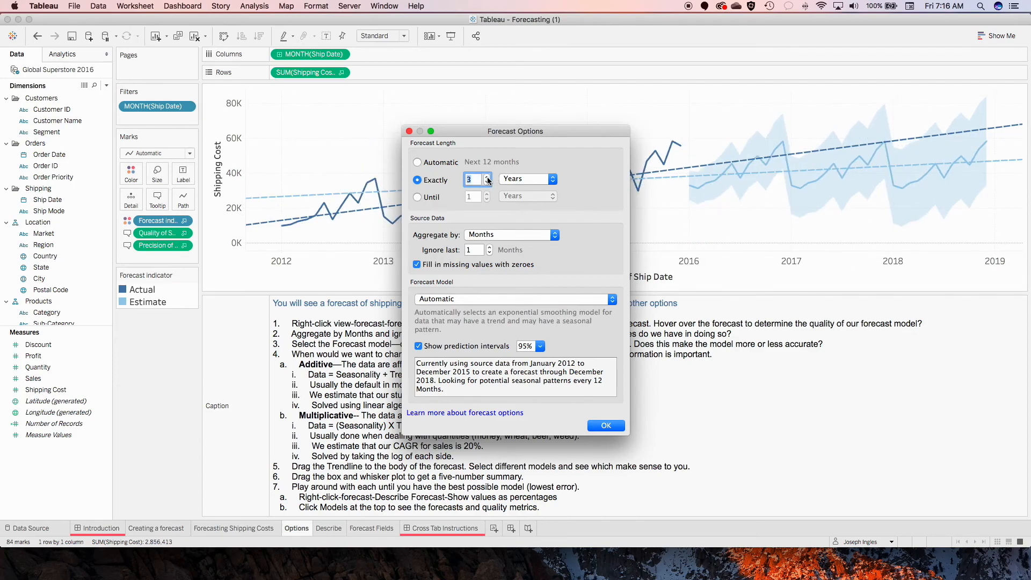
click(552, 183)
click(531, 199)
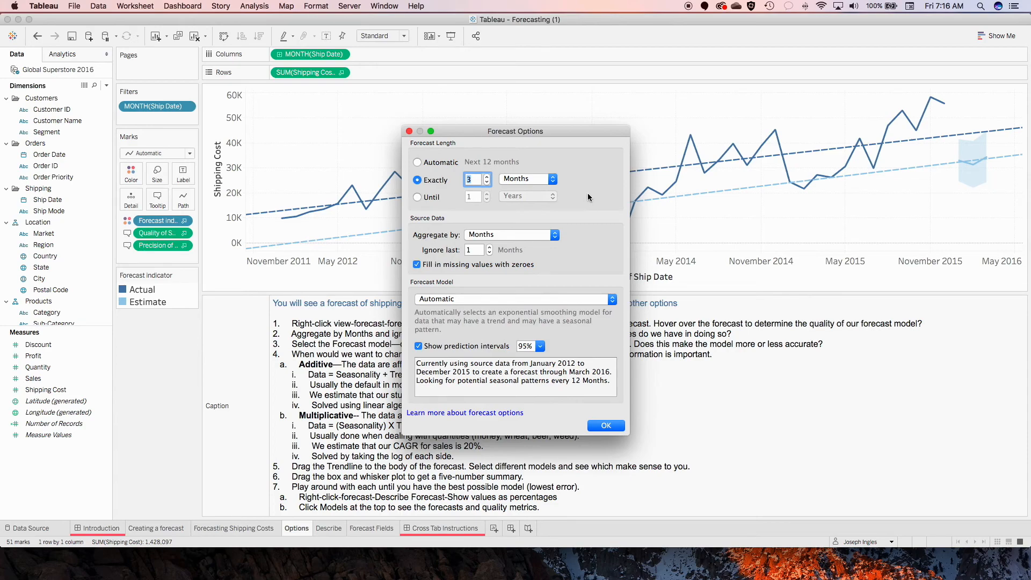
- Apply a Custom forecast model with Additive trend and season, and inspect the statistics of both trend lines
click(466, 299)
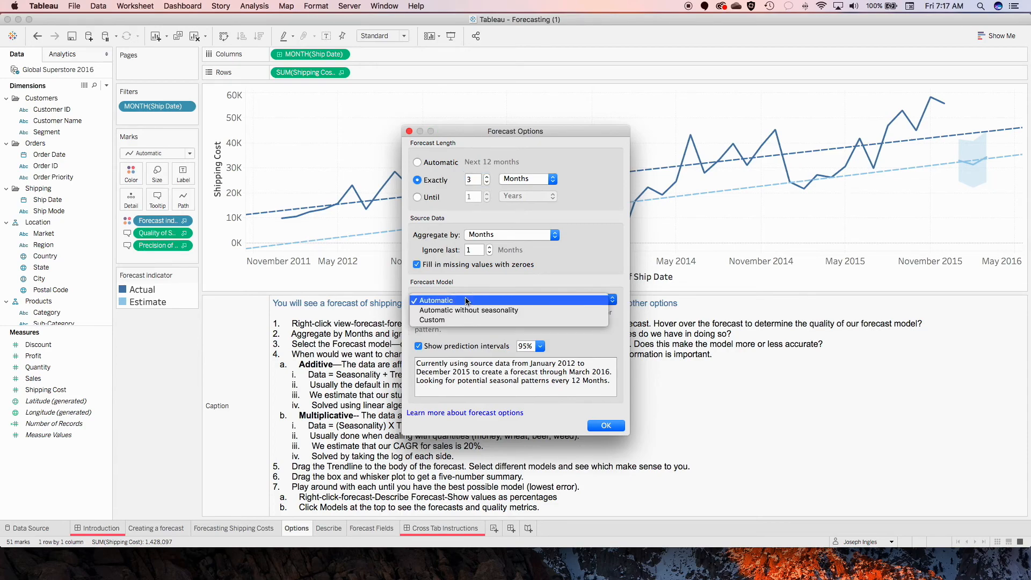
click(448, 320)
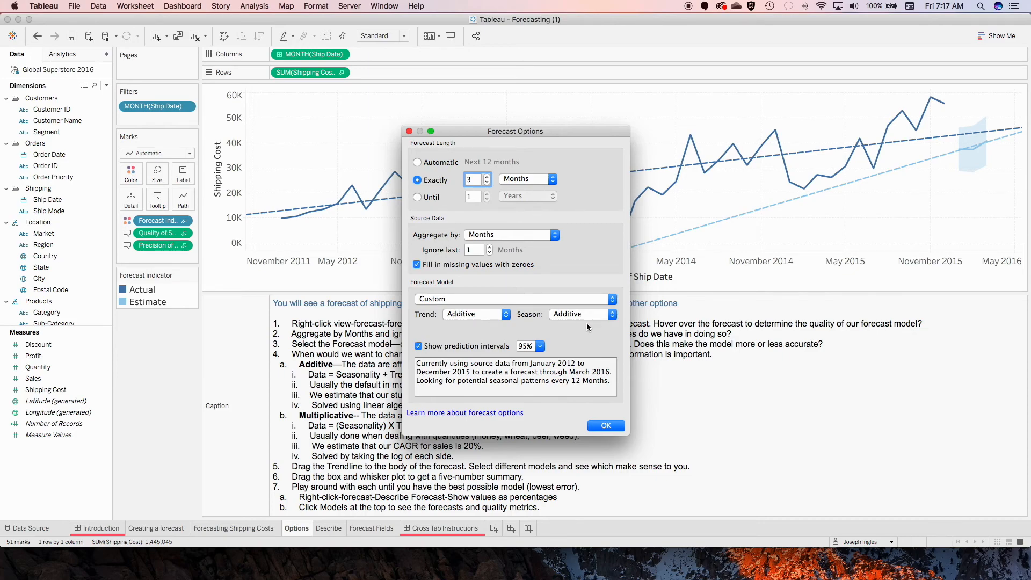
click(606, 426)
mouse_move(648, 176)
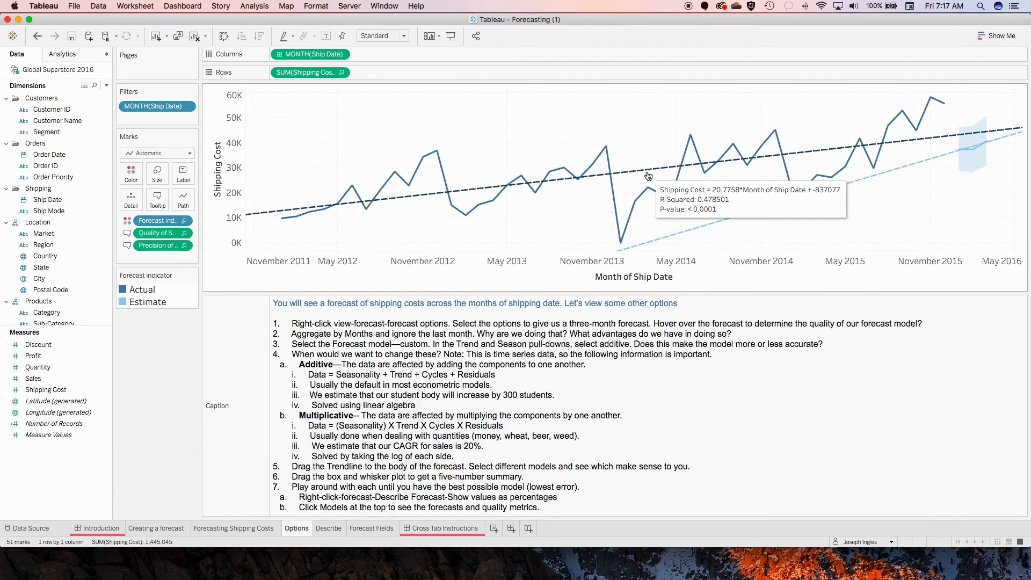
mouse_move(904, 174)
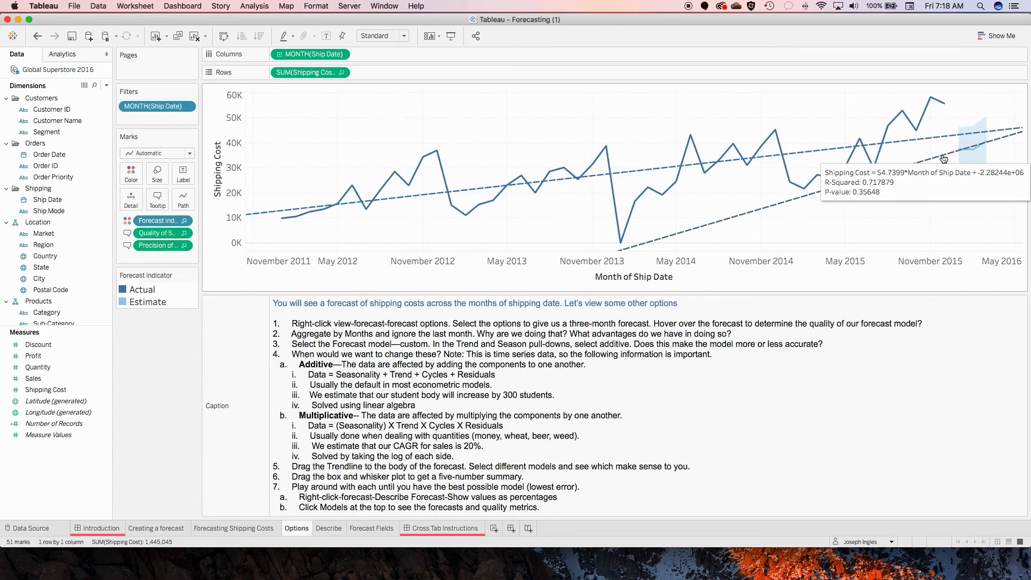
- Return the forecast length and the forecast model to Automatic and apply them to the chart with its trend lines
right_click(499, 121)
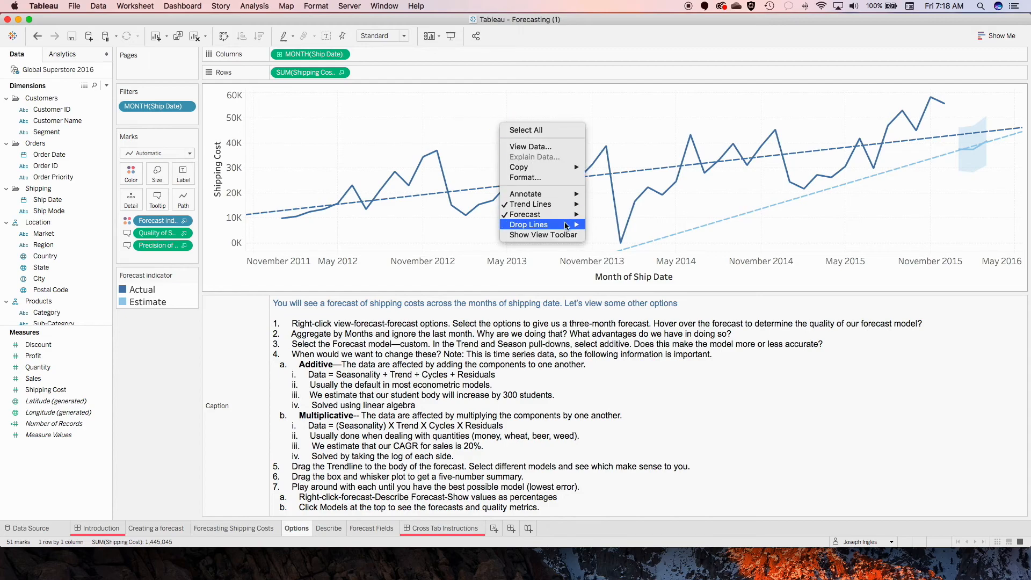
mouse_move(562, 220)
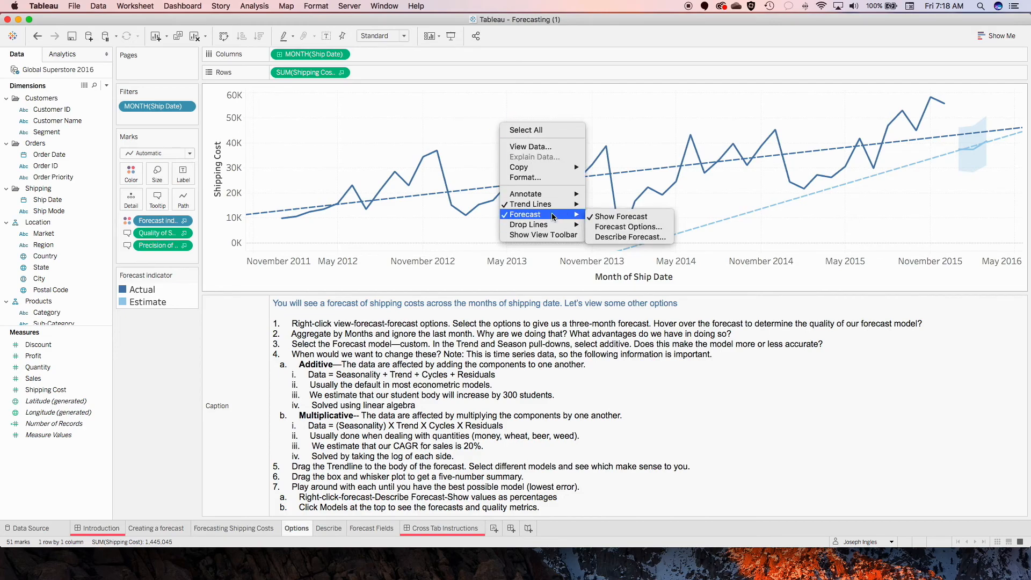
click(658, 227)
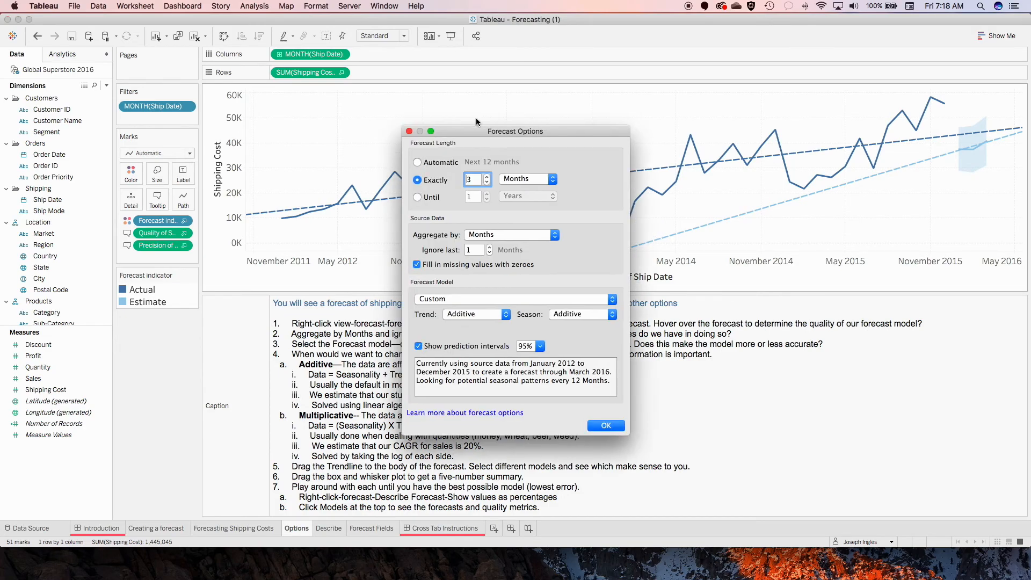
click(417, 163)
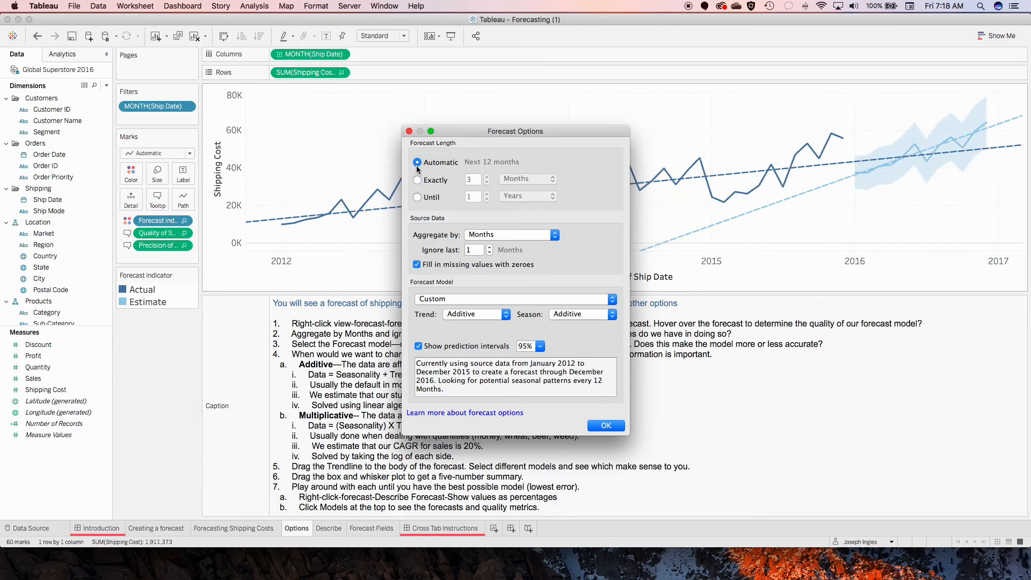
click(472, 299)
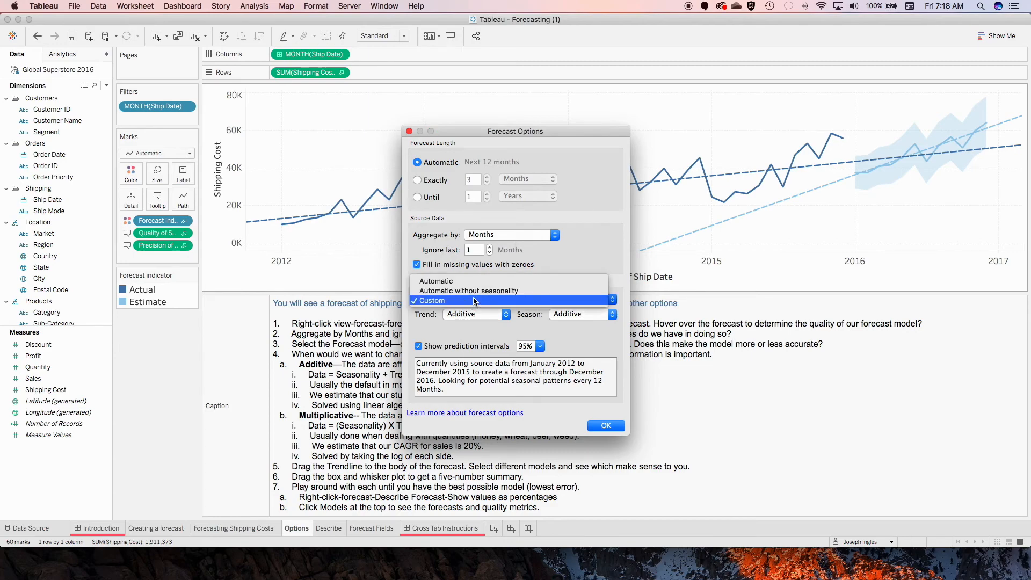
click(462, 282)
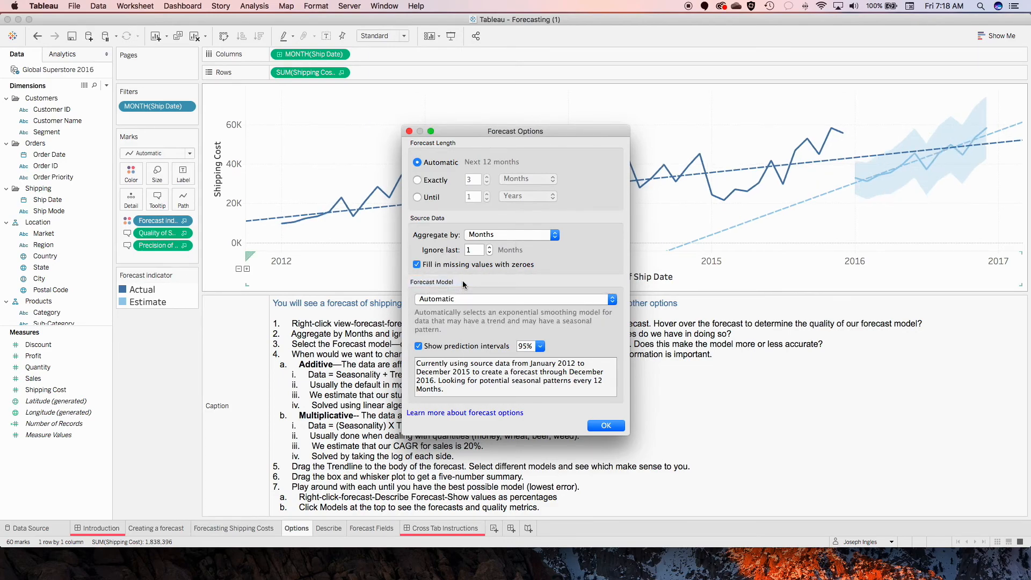
click(606, 425)
mouse_move(771, 218)
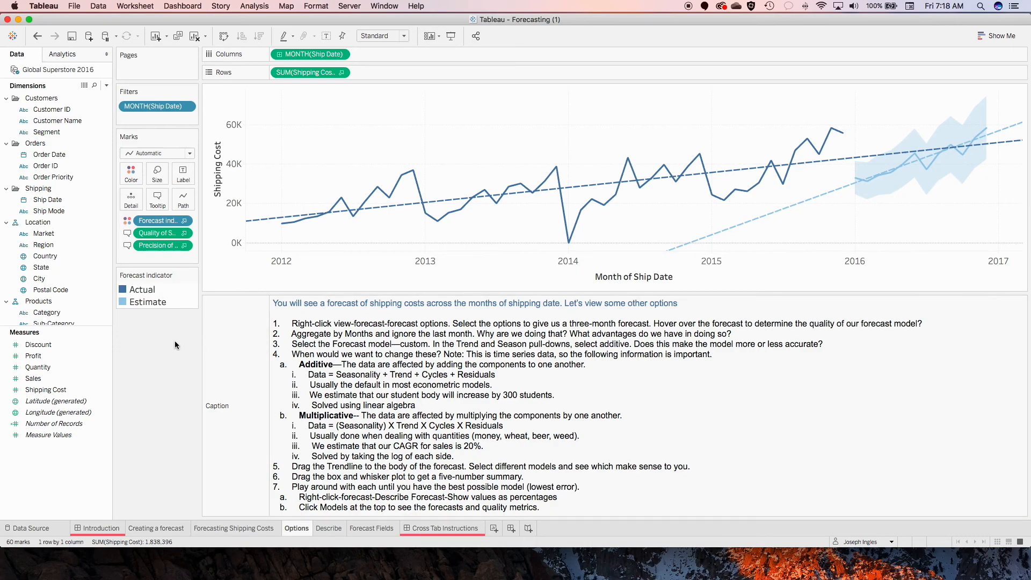
- Add a box plot to the shipping cost chart and inspect its five-number summary
click(57, 56)
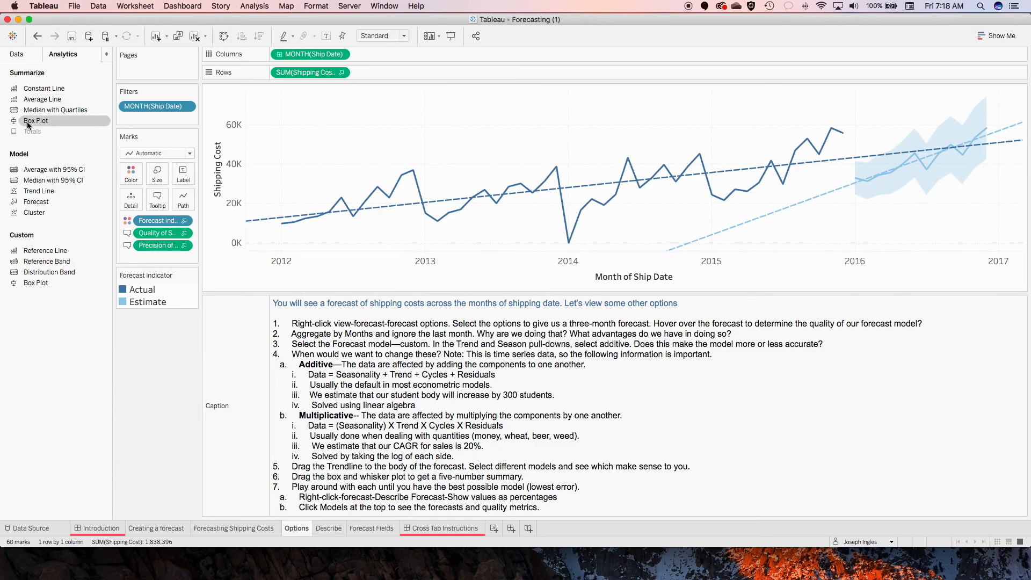
drag(28, 125, 301, 124)
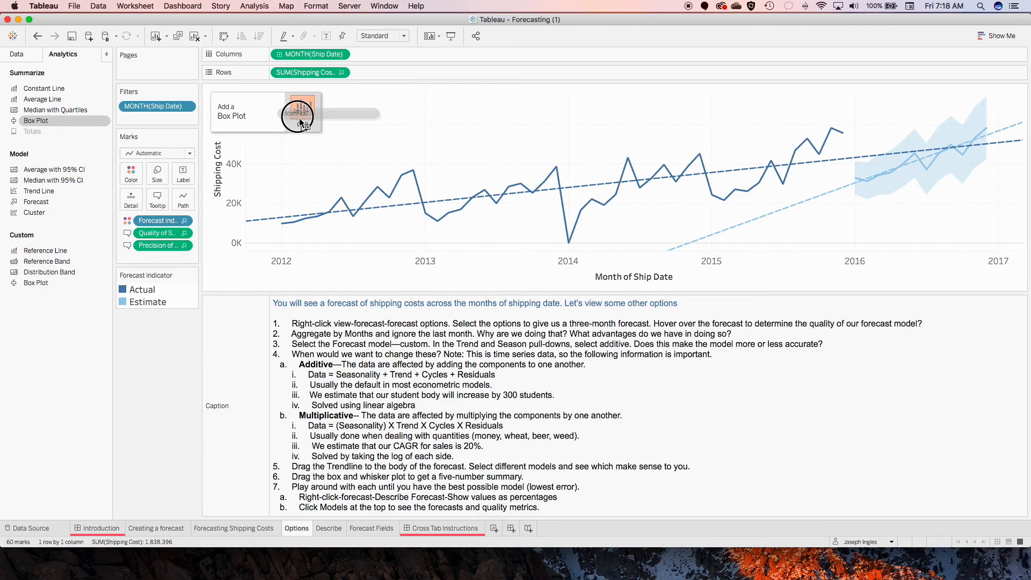
drag(299, 123, 298, 119)
mouse_move(683, 165)
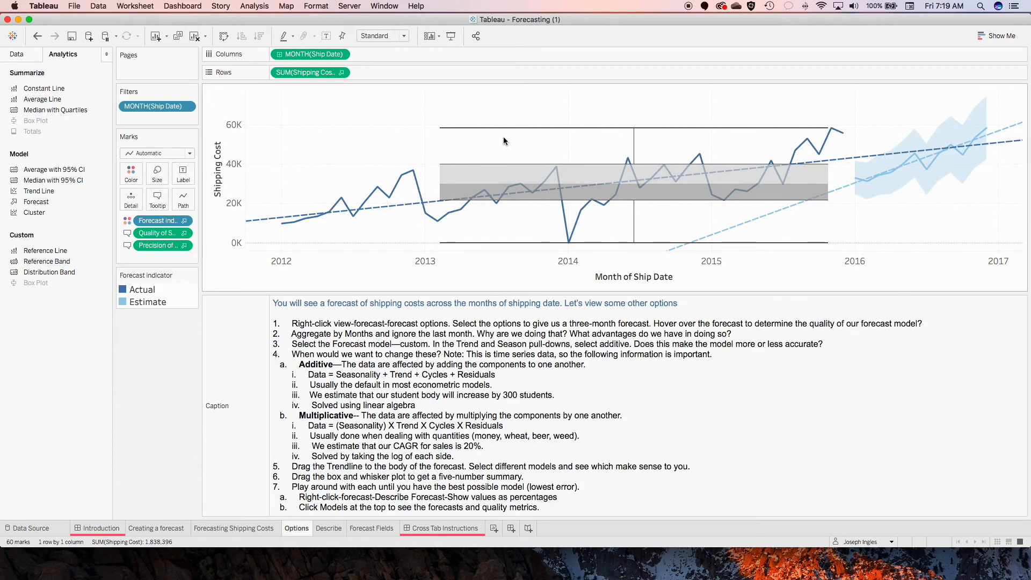
mouse_move(549, 133)
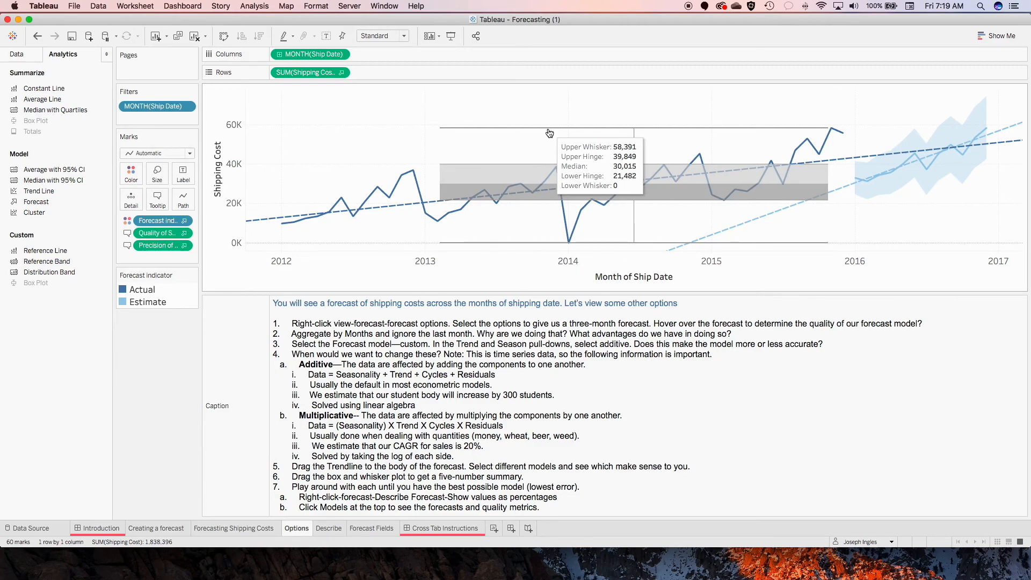
mouse_move(569, 245)
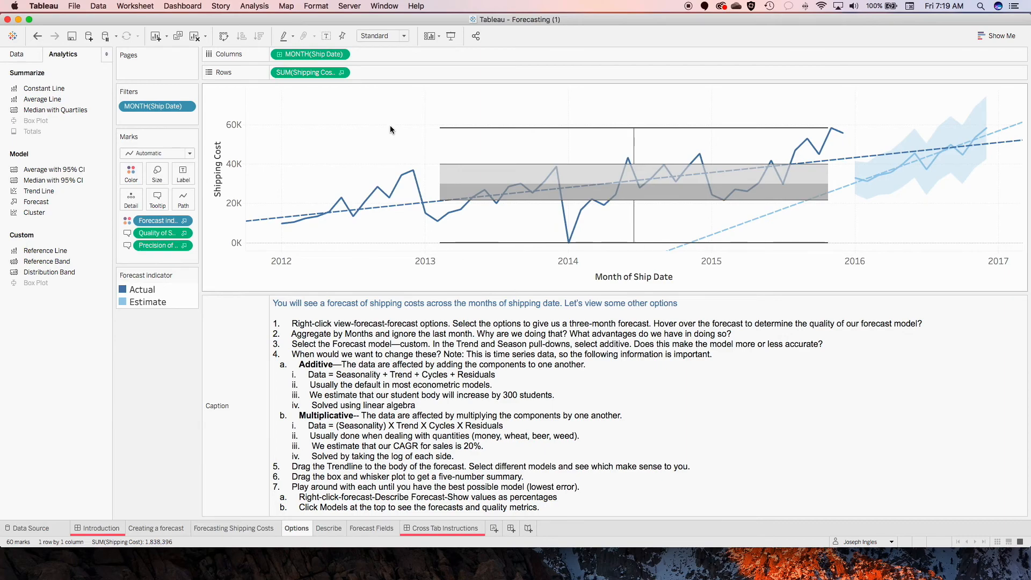
- Undo the box plot and open the shipping cost forecast description in an enlarged window
key(super+z)
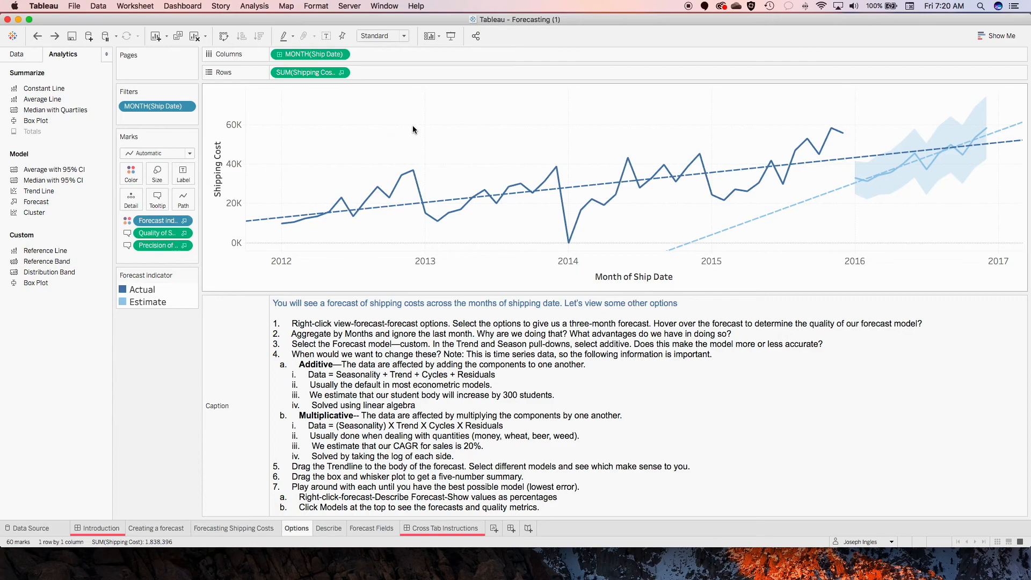
right_click(449, 127)
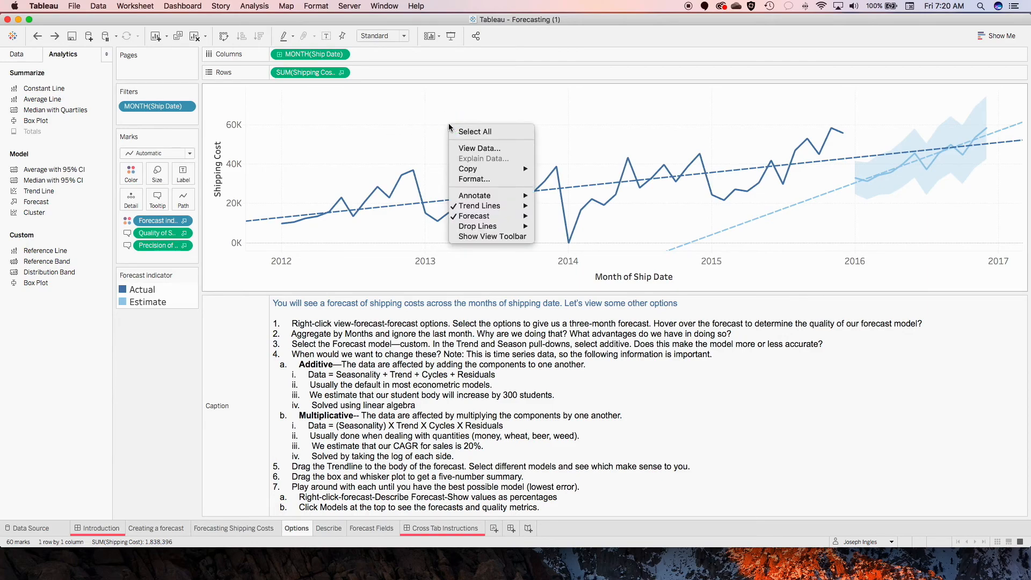
mouse_move(483, 216)
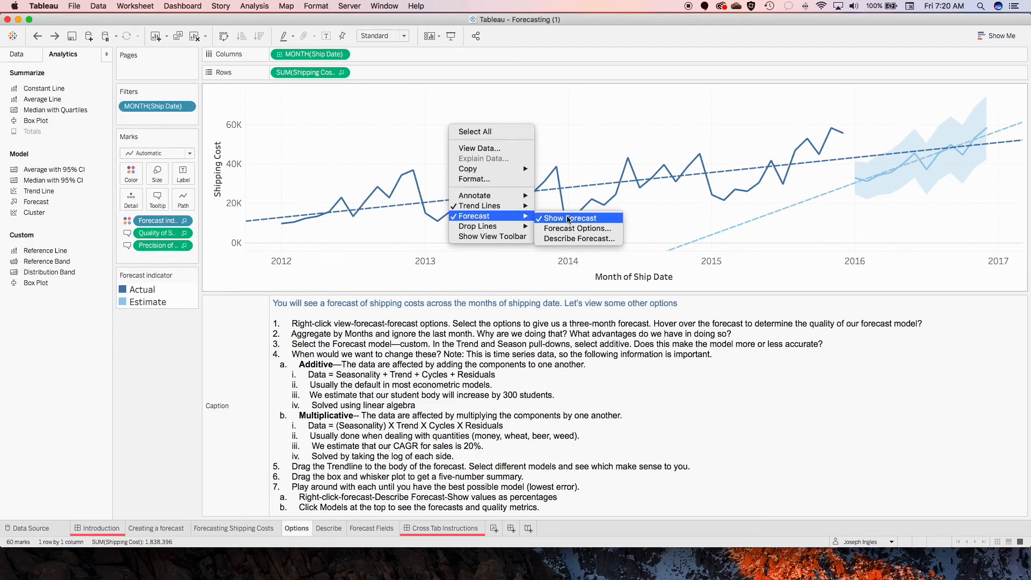
click(597, 240)
drag(589, 141, 544, 78)
drag(758, 369, 909, 456)
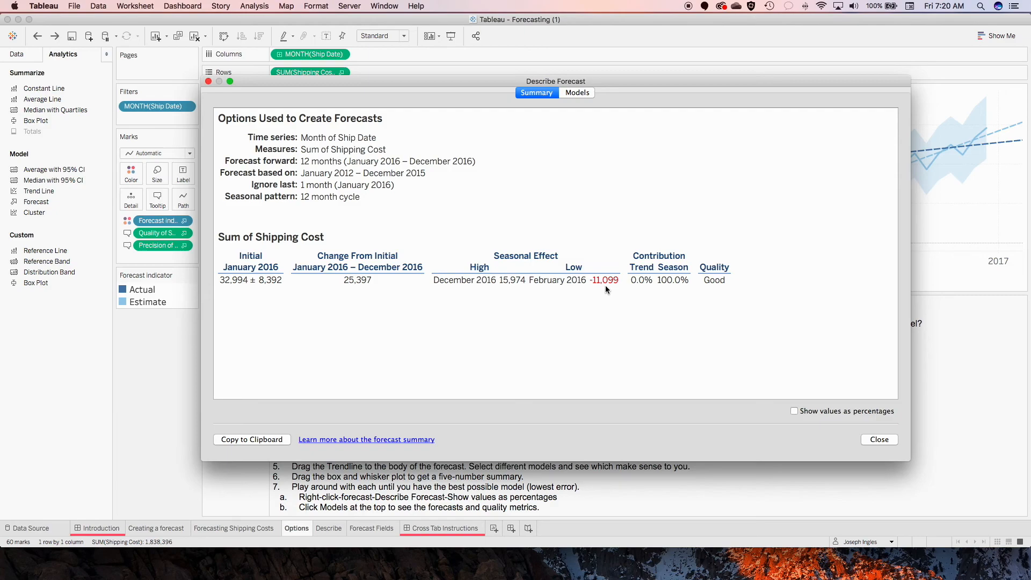
- Review the forecast's model quality metrics and smoothing coefficients, and view its summary values as percentages
click(578, 93)
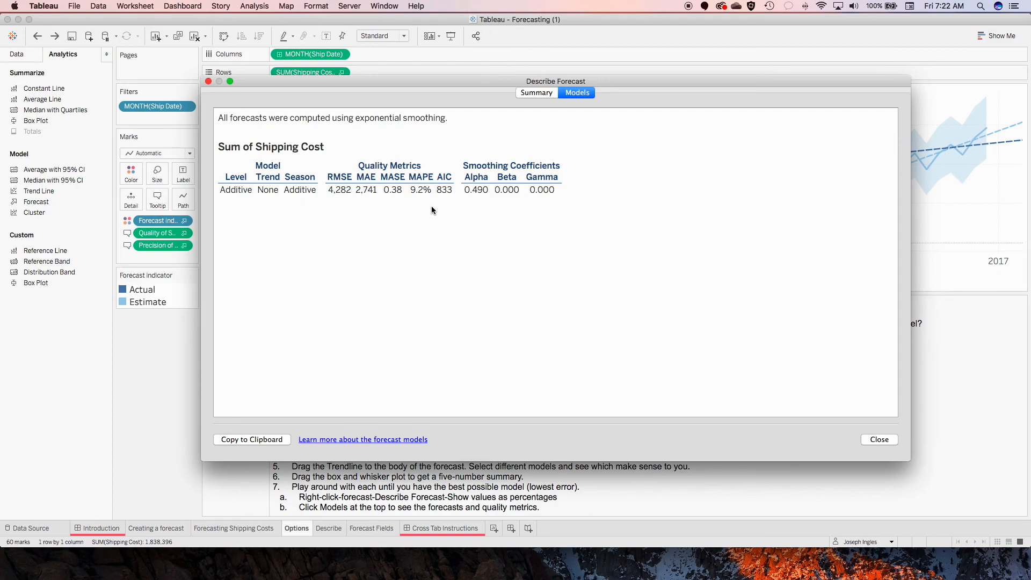
click(537, 94)
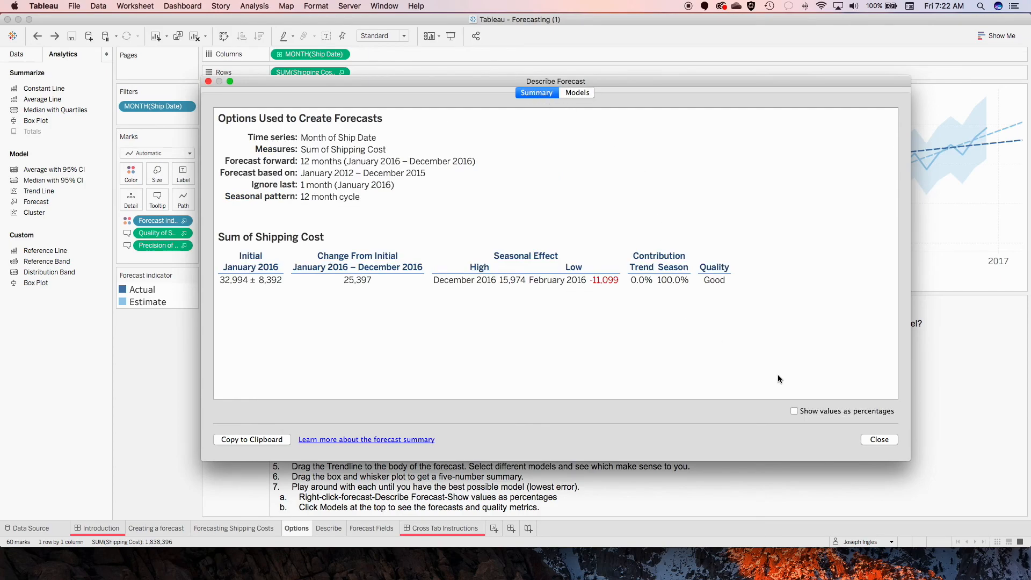
click(794, 412)
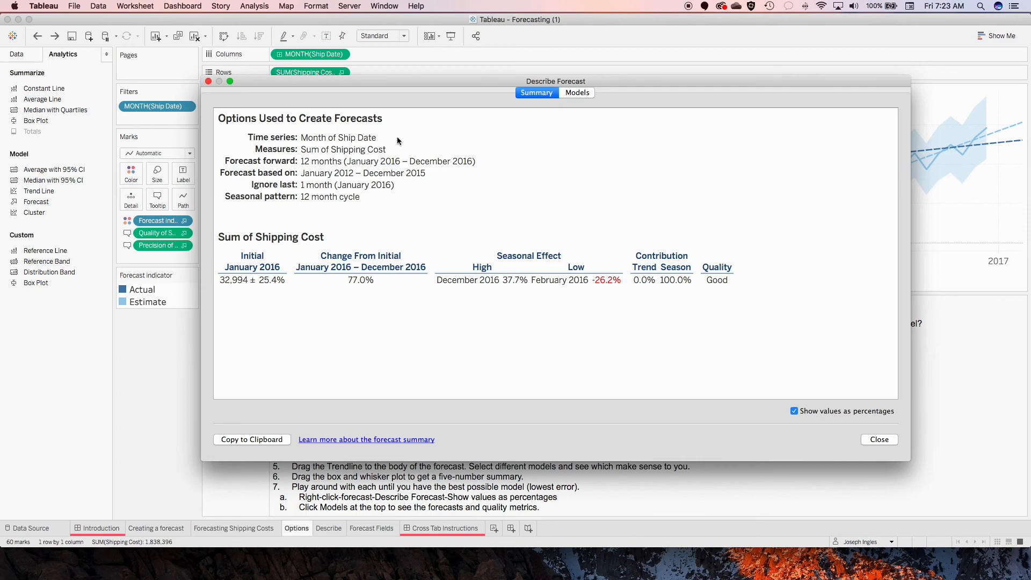
click(879, 439)
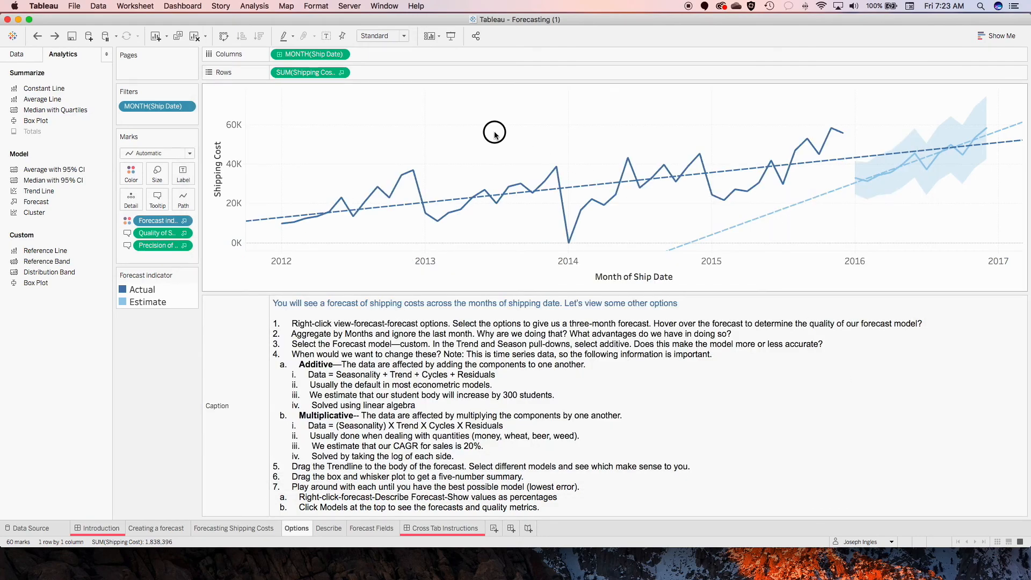
- Set the shipping cost forecast model to Custom with Additive trend and Additive season
right_click(482, 146)
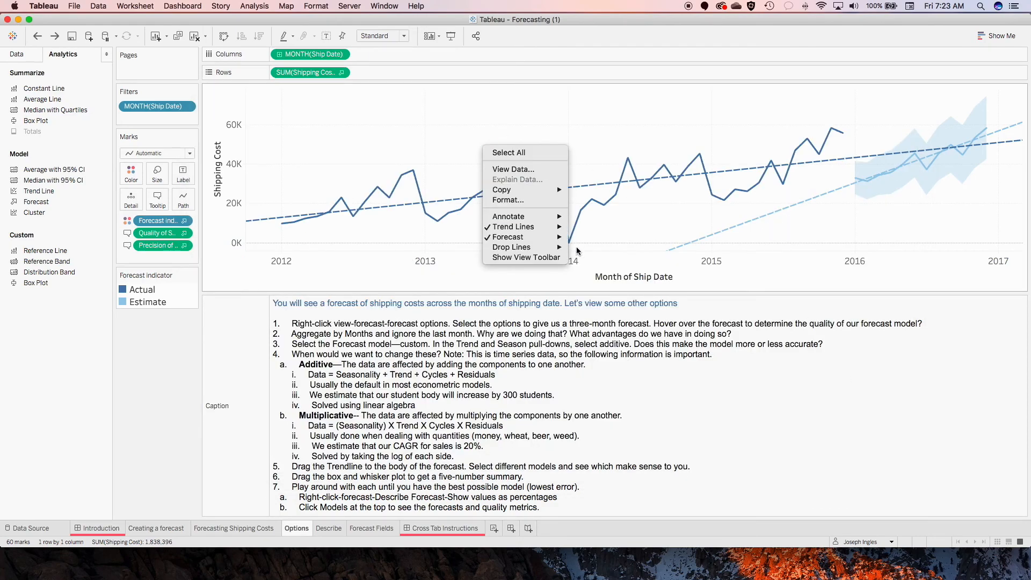
mouse_move(558, 237)
click(637, 251)
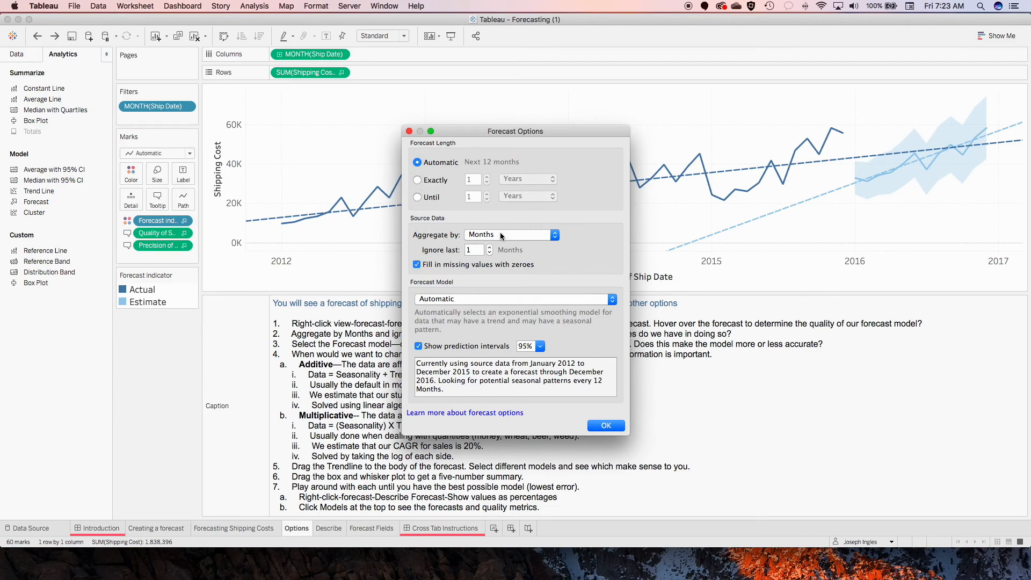
click(445, 300)
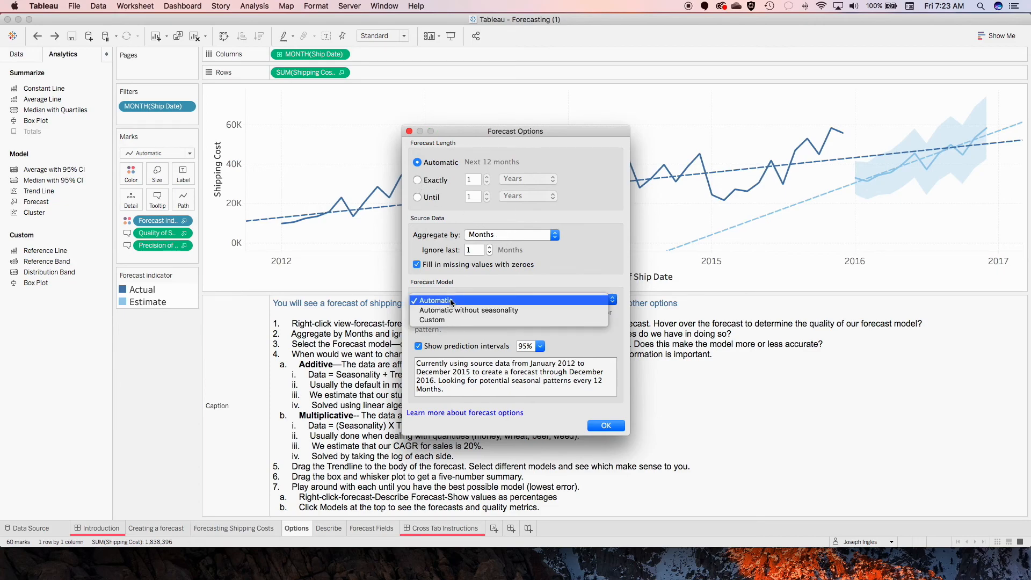
click(450, 320)
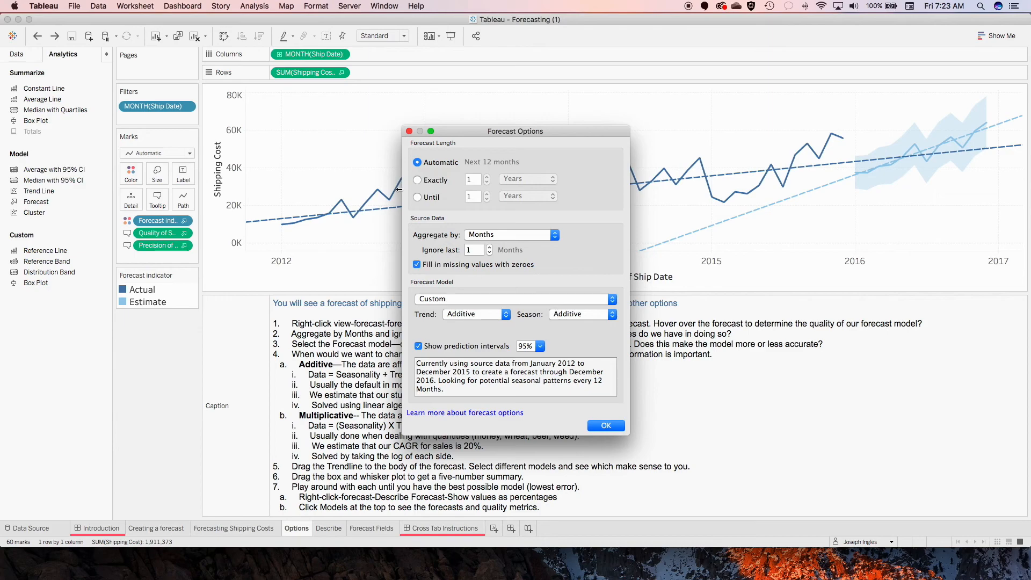
click(612, 426)
click(613, 425)
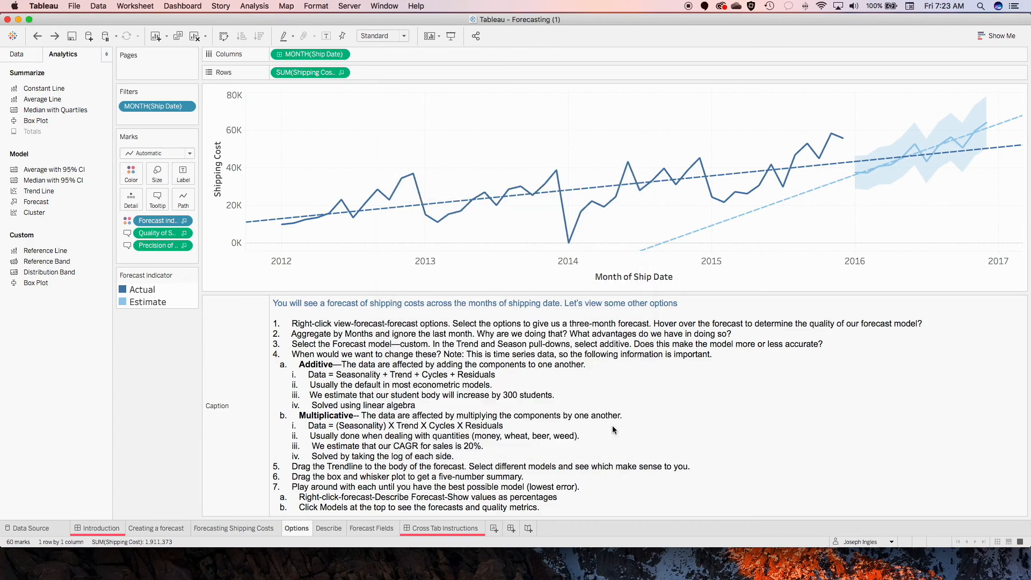
- Review the custom additive forecast's description, including its model metrics and the summary values as percentages
right_click(582, 146)
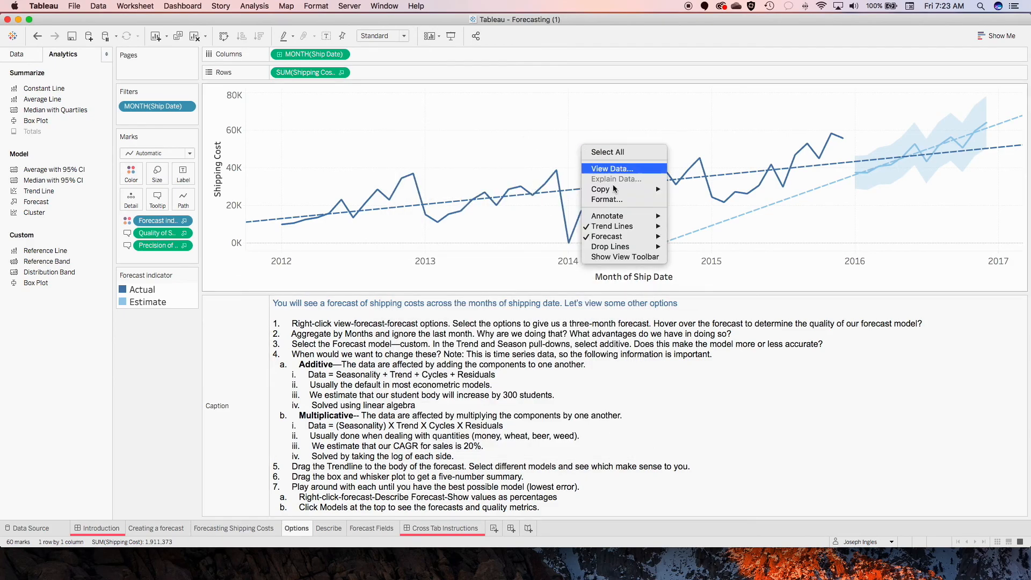
mouse_move(630, 238)
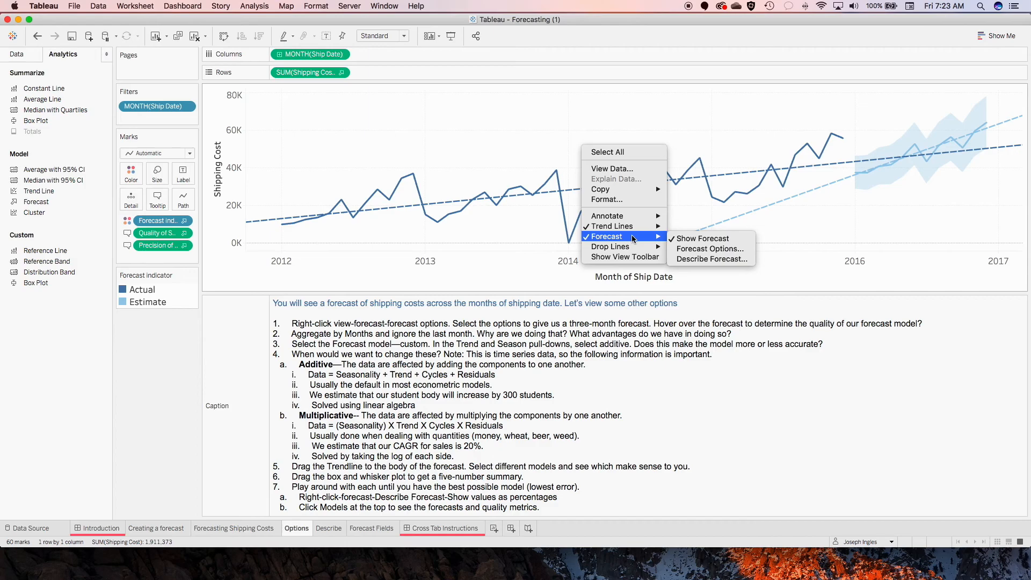
click(726, 259)
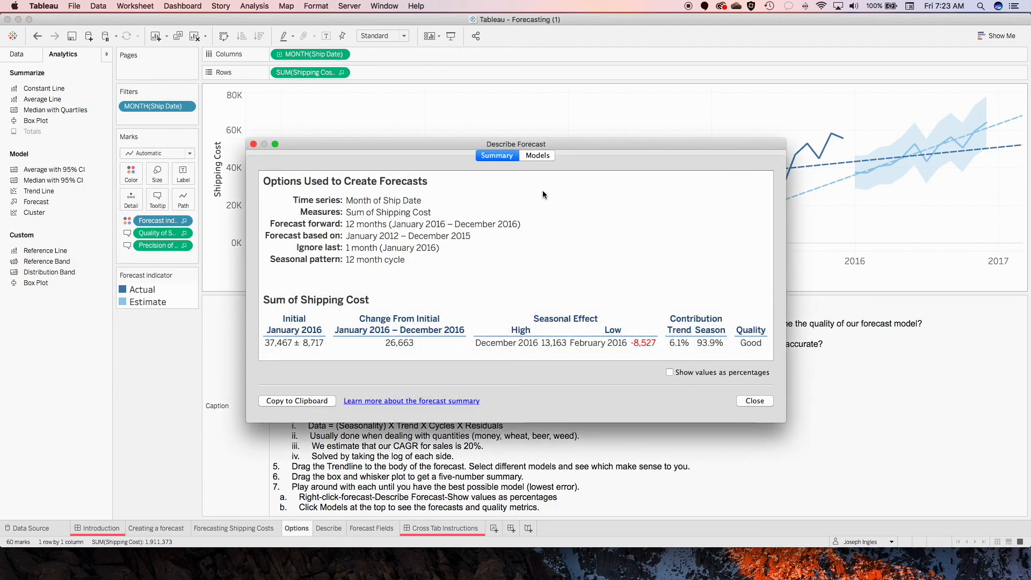
click(535, 157)
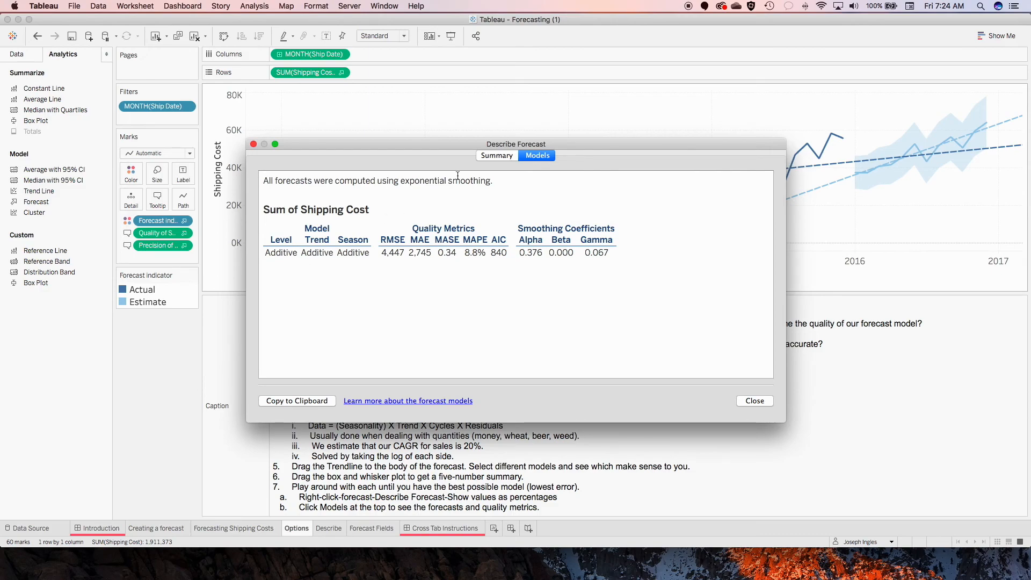
click(489, 156)
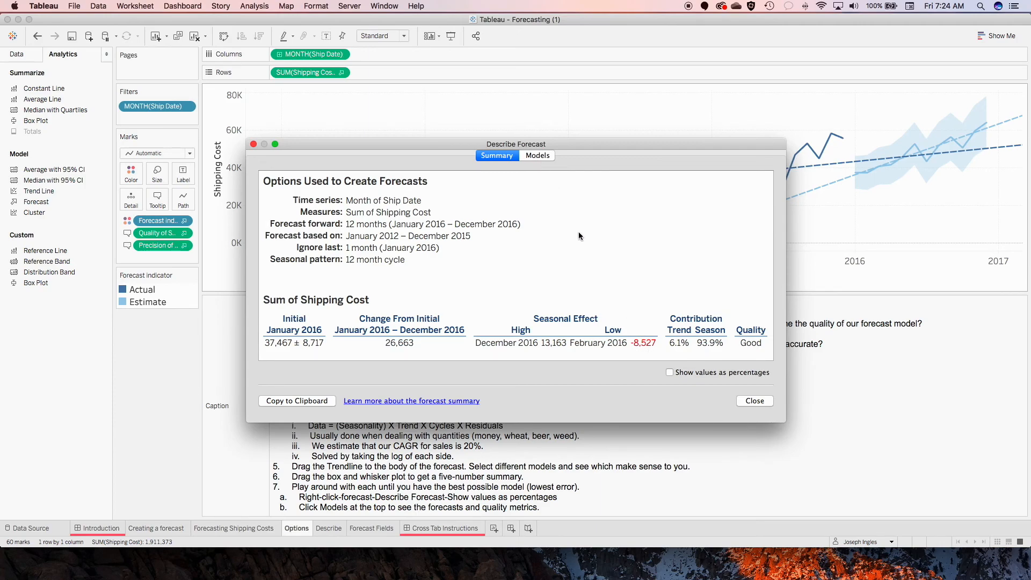
click(670, 372)
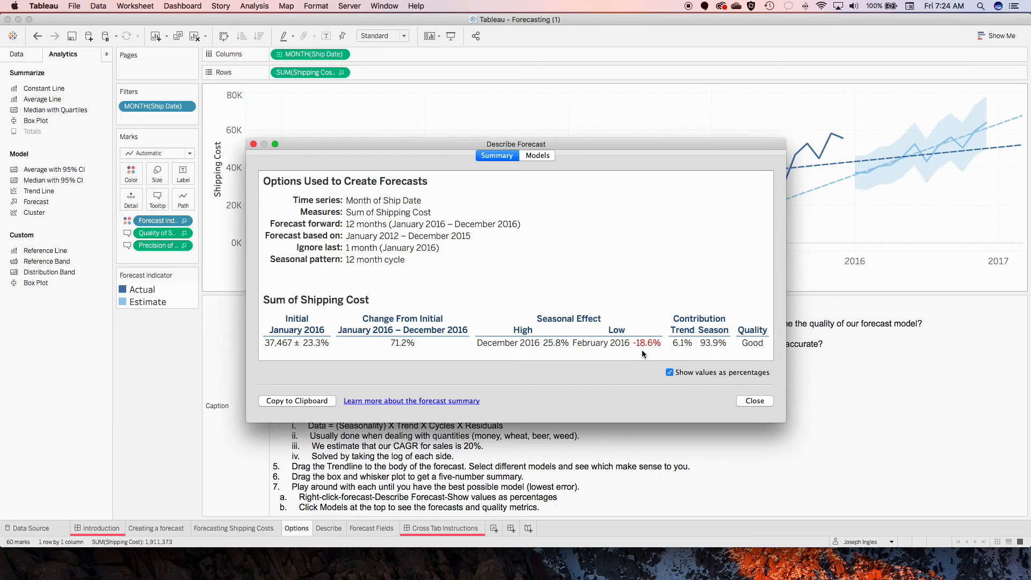
click(755, 401)
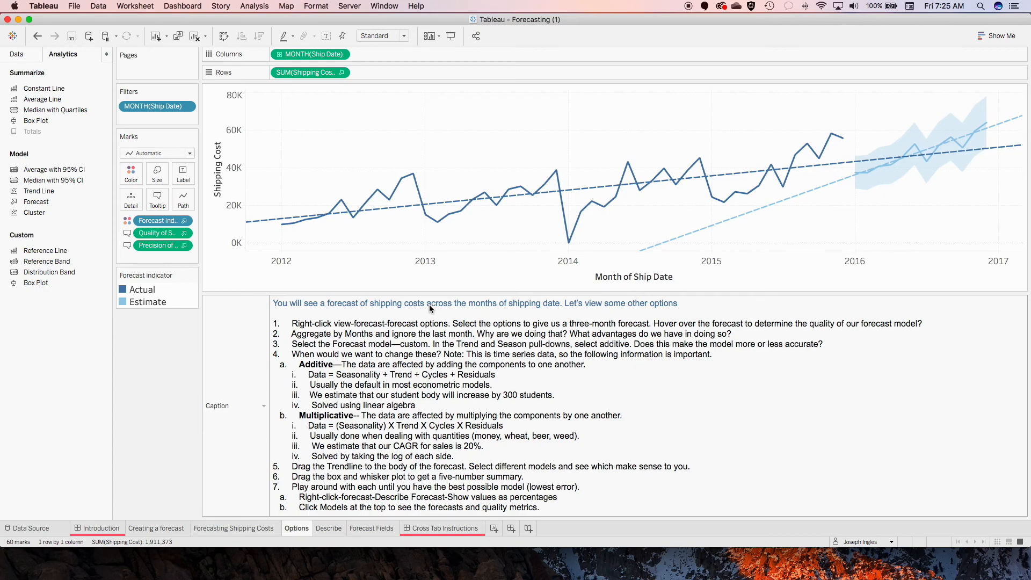
- Switch to the Describe worksheet, read its instructions, and add Sales to Rows against the month of order date
click(330, 529)
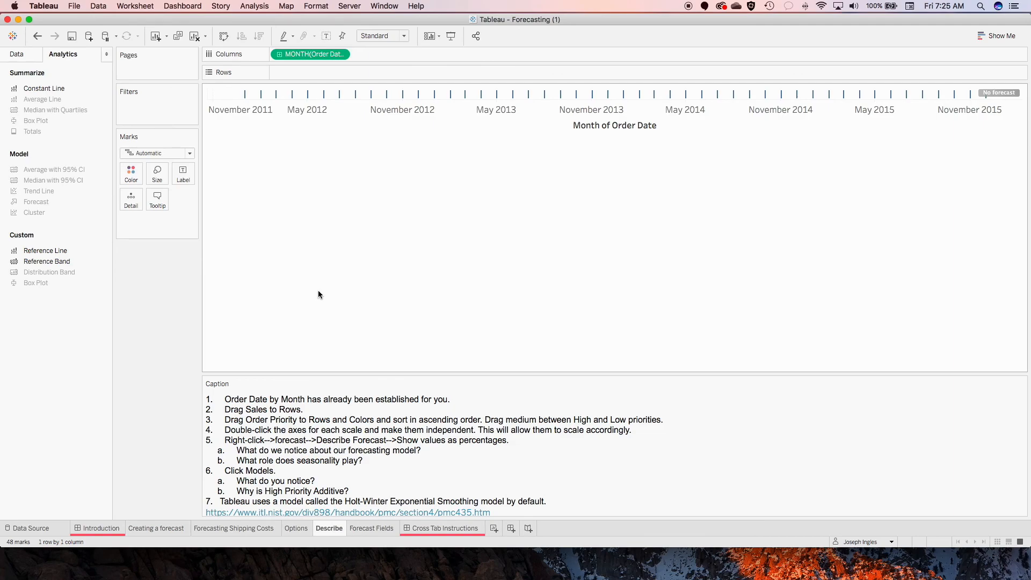
scroll(758, 477, down, 1)
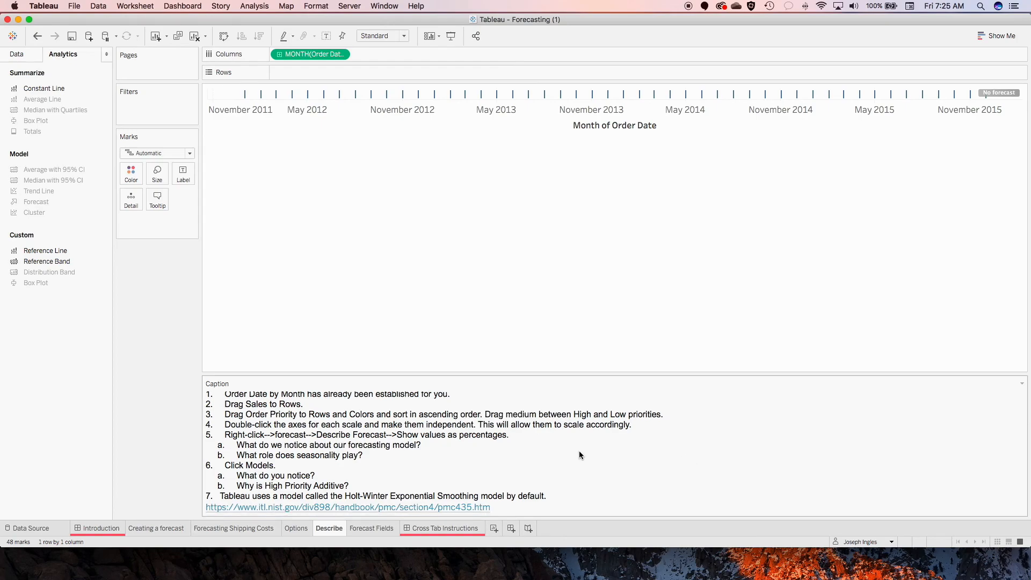
scroll(579, 454, up, 1)
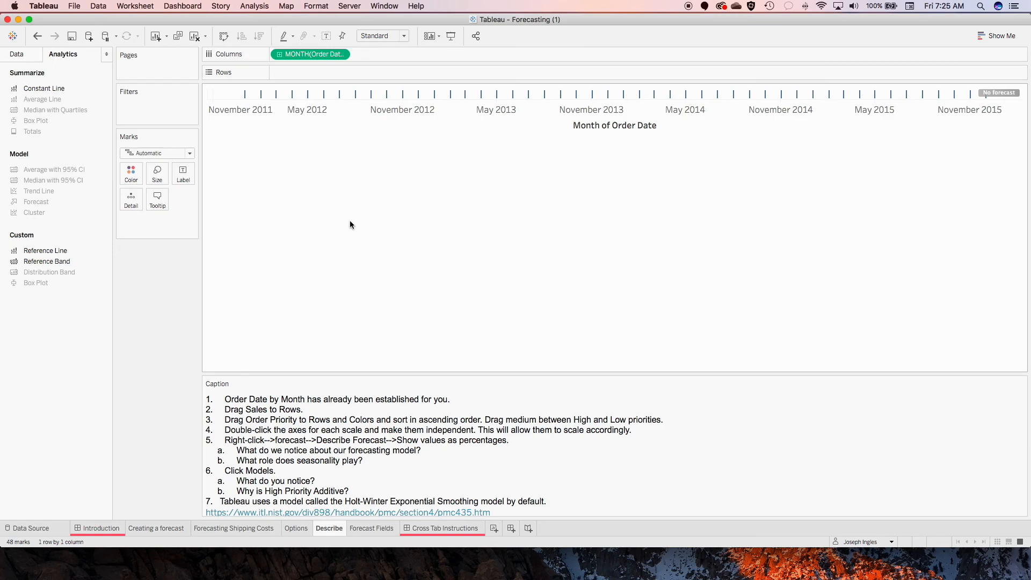
click(17, 57)
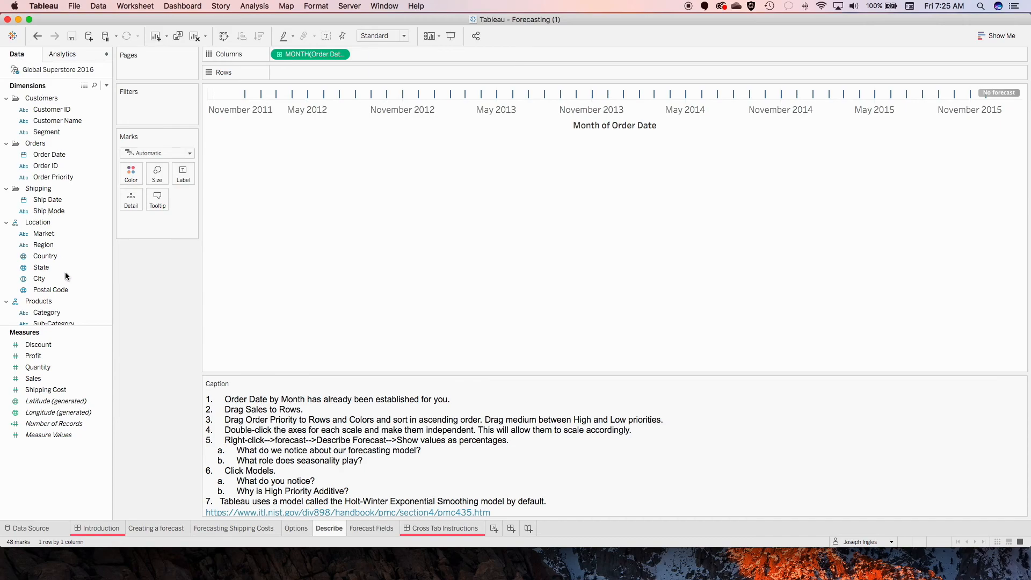
click(29, 380)
drag(28, 380, 281, 72)
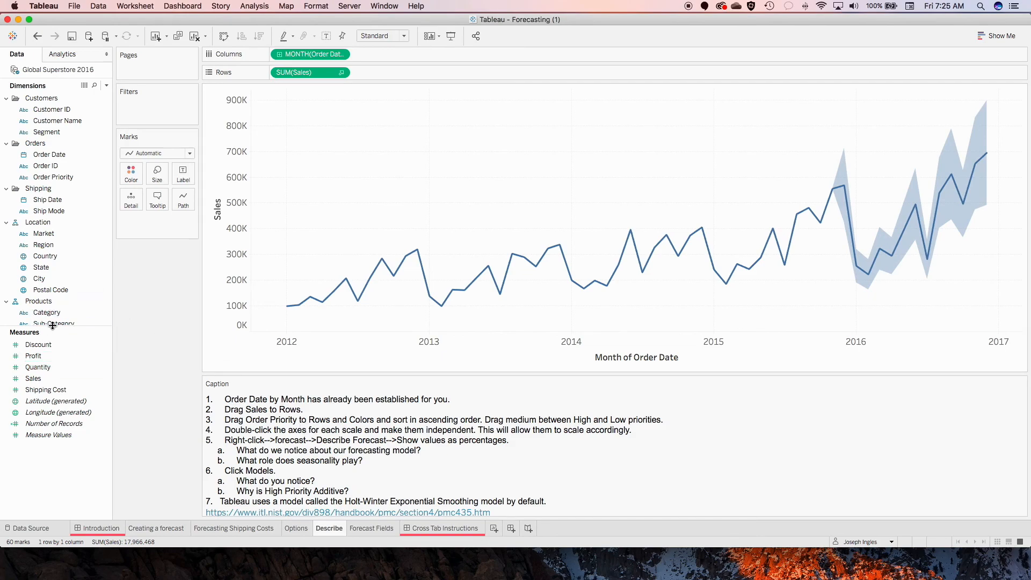
- Split the sales chart into rows by Order Priority, place Medium between High and Low, and color the lines by Order Priority
drag(53, 177, 387, 74)
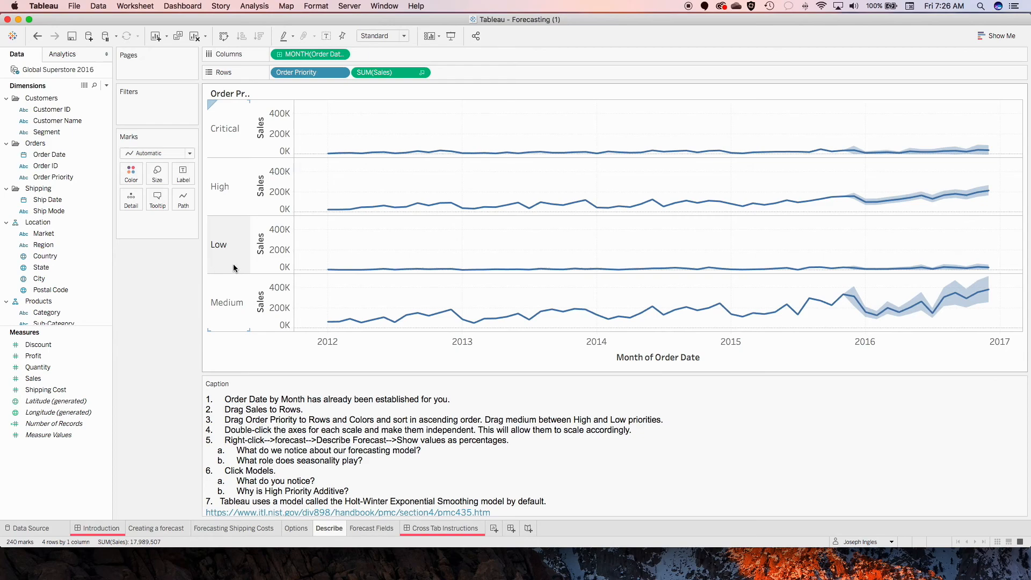
drag(229, 302, 223, 223)
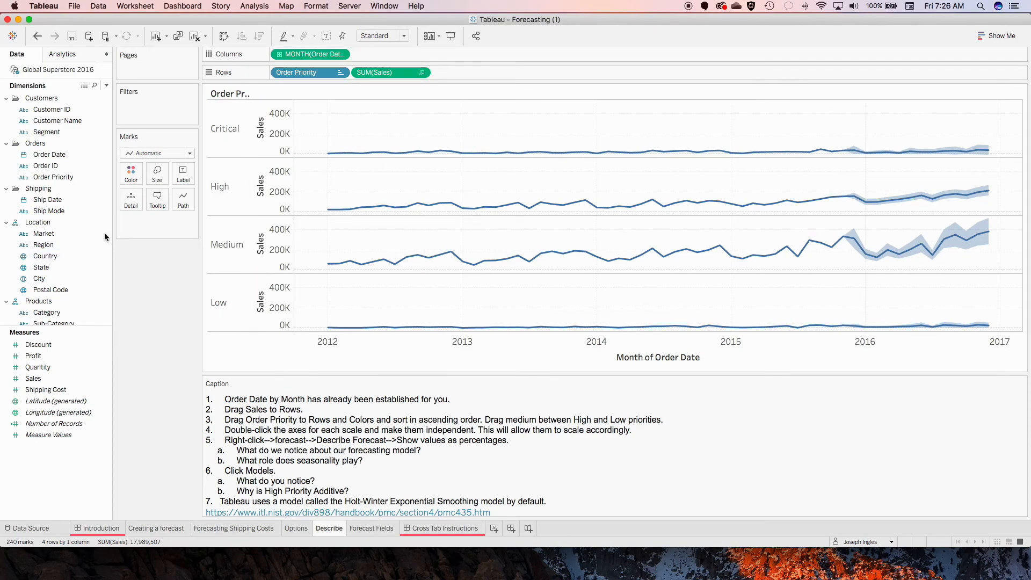
drag(37, 177, 129, 175)
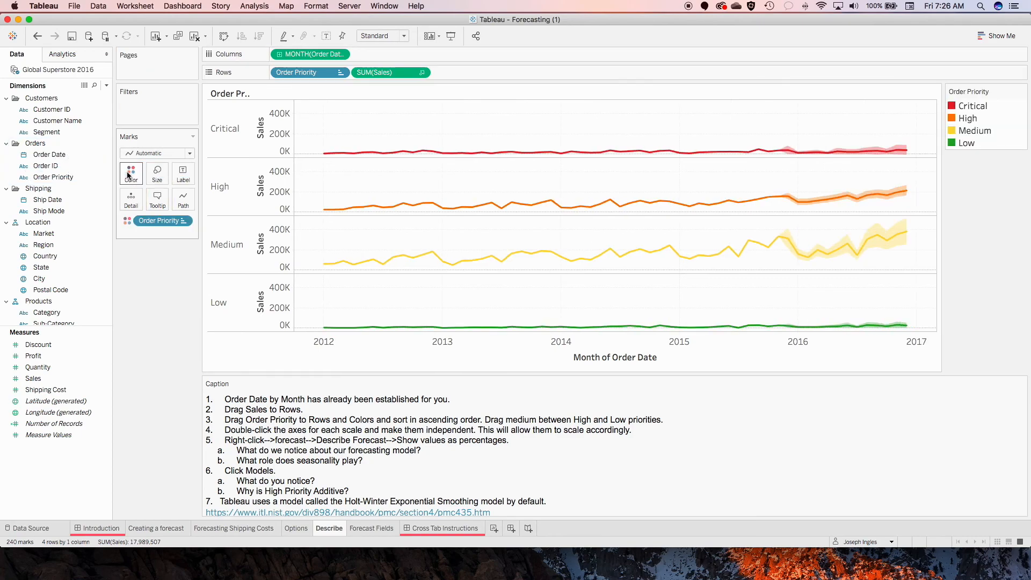
mouse_move(424, 329)
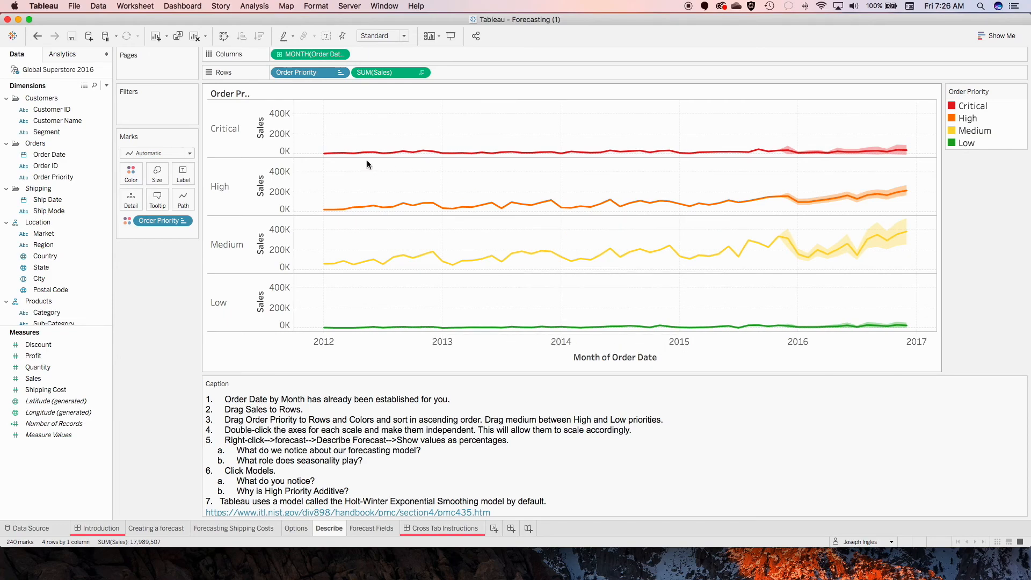
mouse_move(382, 333)
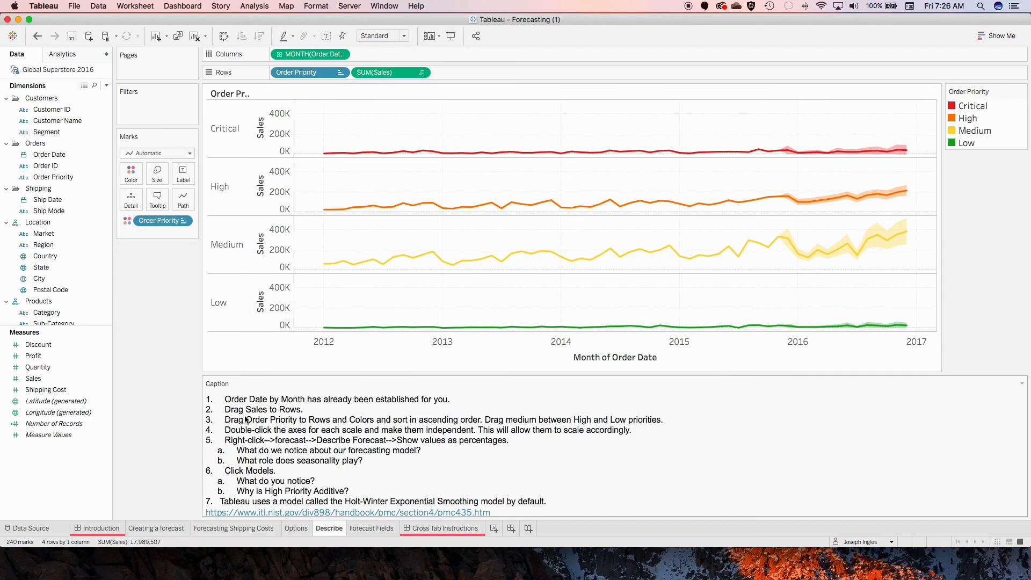
- Describe the sales forecast by order priority, showing the summary values as percentages in a window enlarged to fit every column
scroll(274, 439, down, 1)
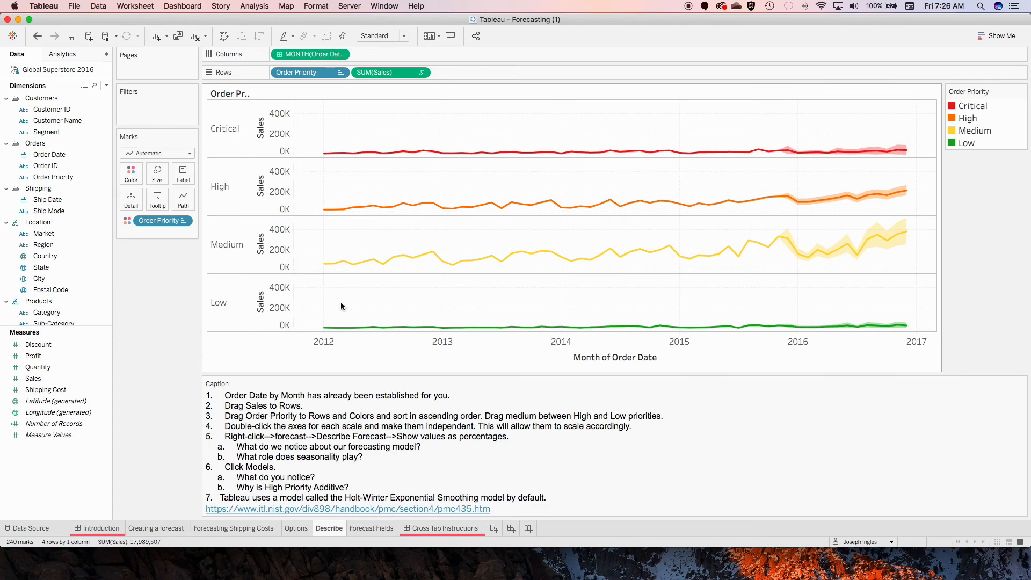
right_click(398, 129)
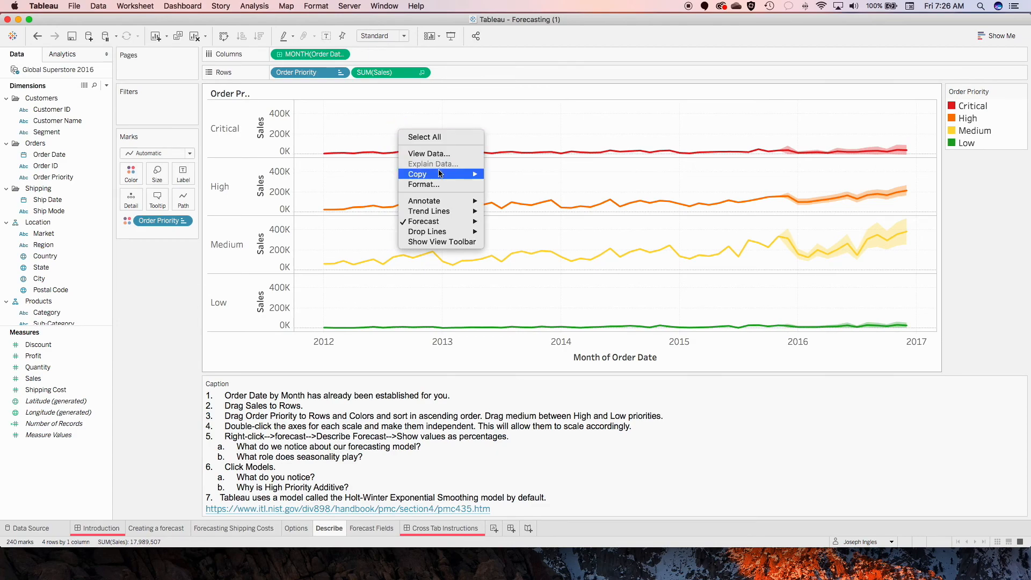
mouse_move(453, 221)
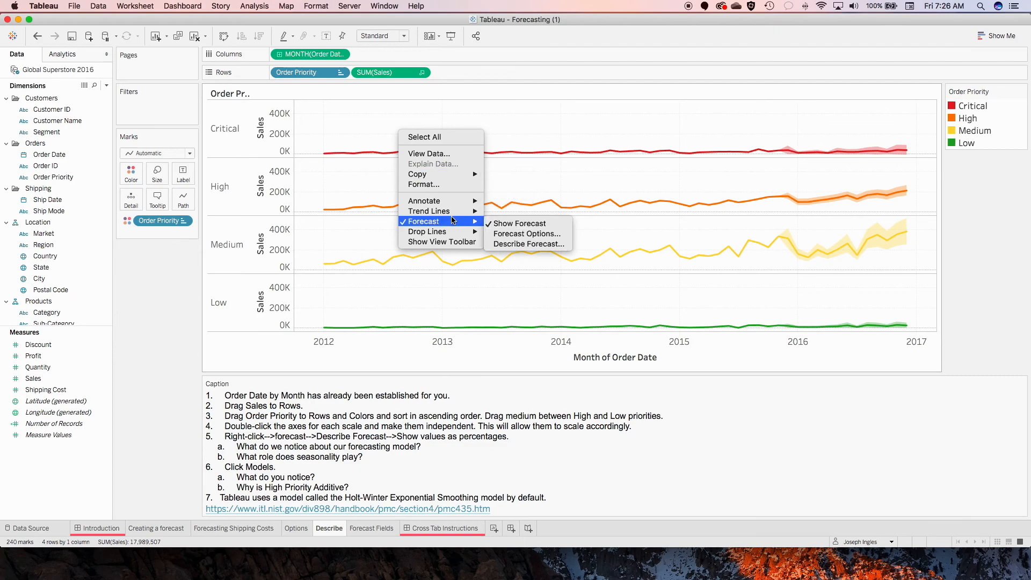
click(559, 245)
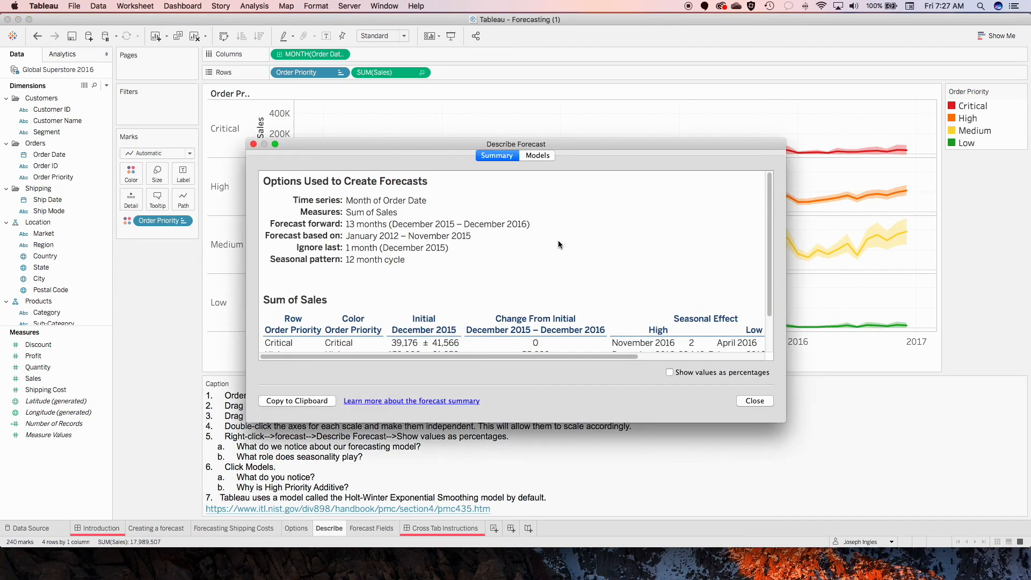
click(669, 372)
drag(781, 421, 959, 499)
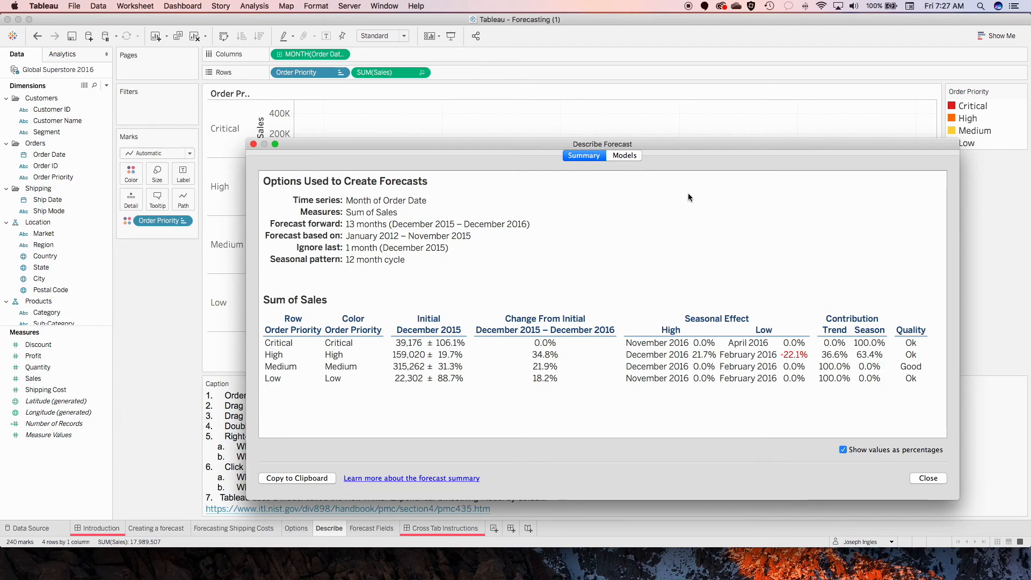
- Compare the forecast summary with the sales lines for each order priority, and examine the model types and quality metrics
drag(684, 146, 680, 286)
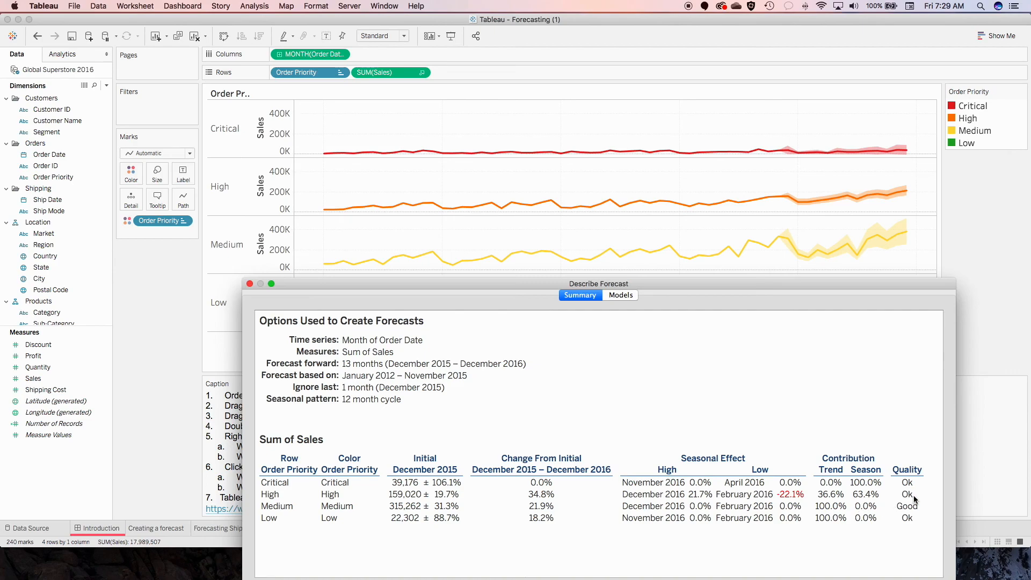
mouse_move(442, 289)
mouse_down()
mouse_move(437, 365)
mouse_move(432, 288)
mouse_up()
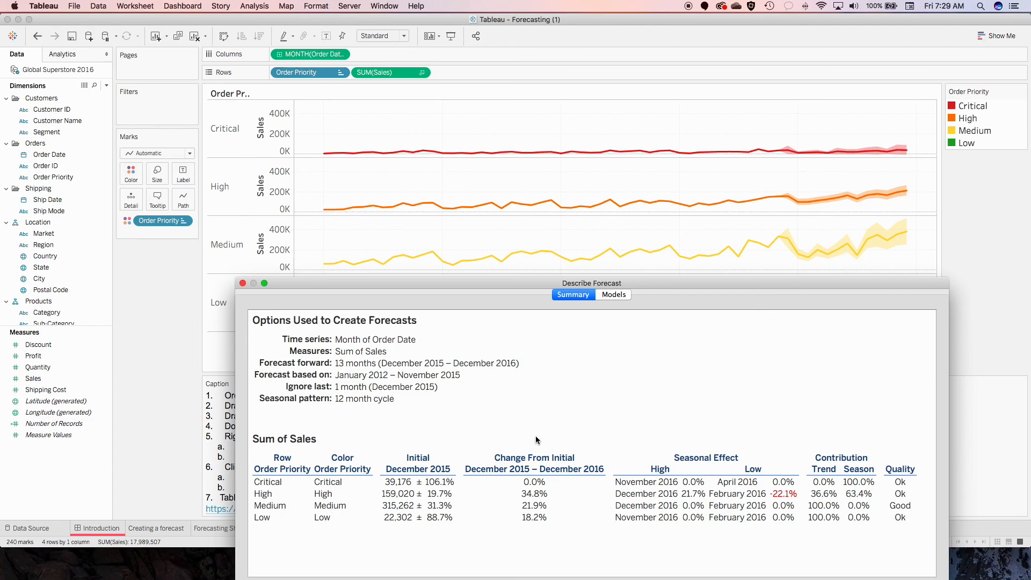
drag(679, 286, 682, 352)
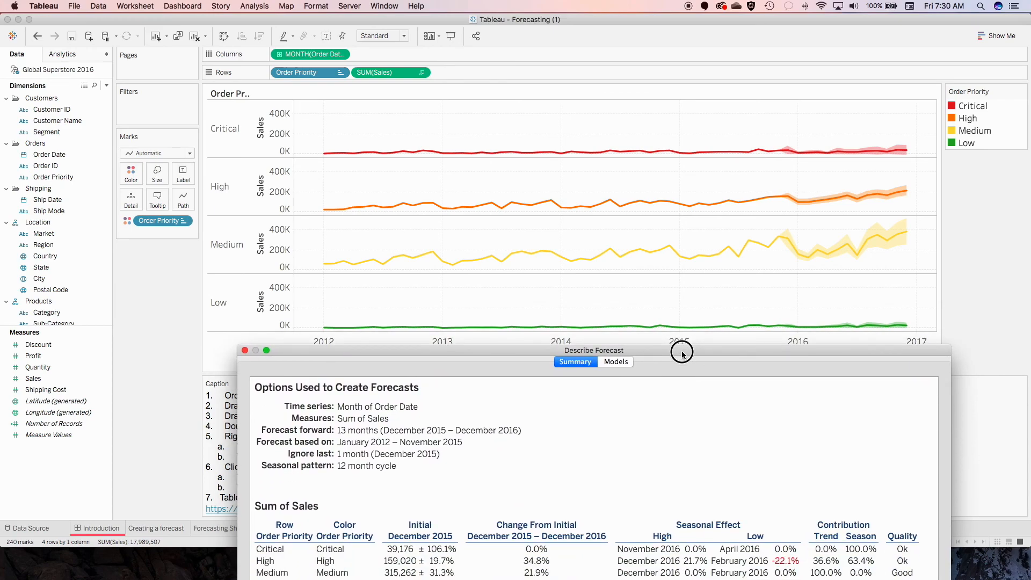
drag(682, 351, 681, 250)
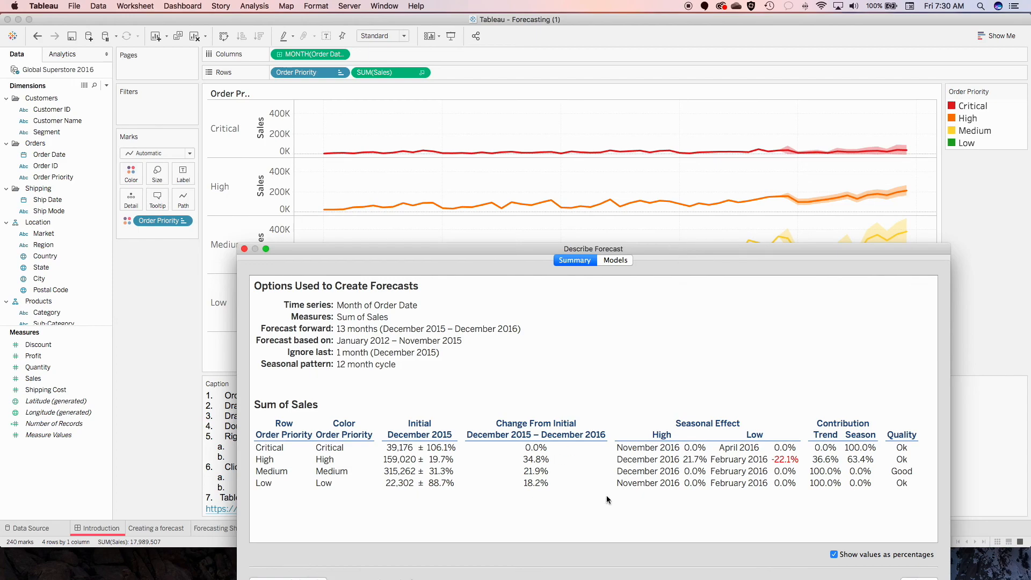
click(619, 263)
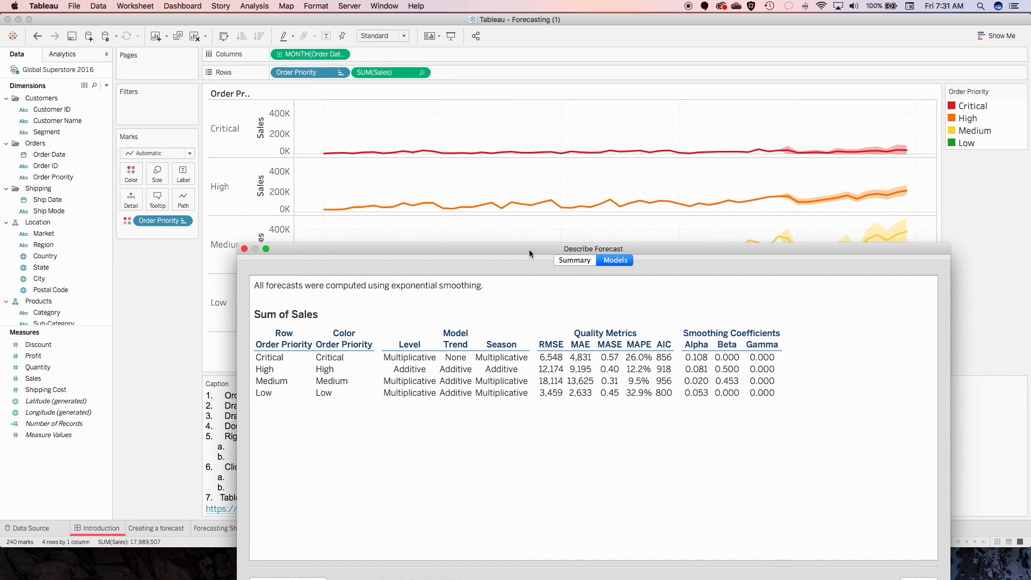
drag(529, 251, 470, 157)
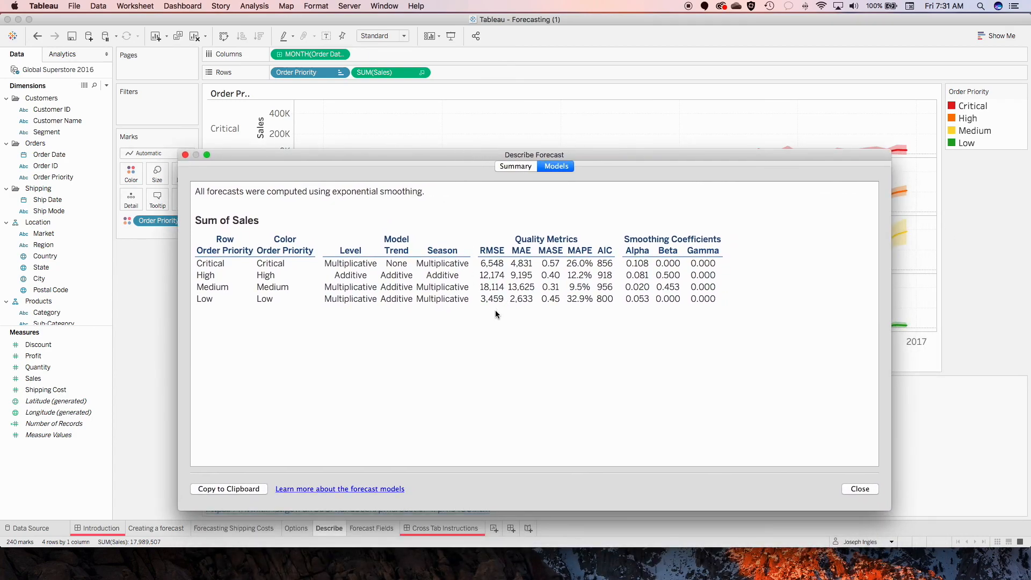
click(859, 488)
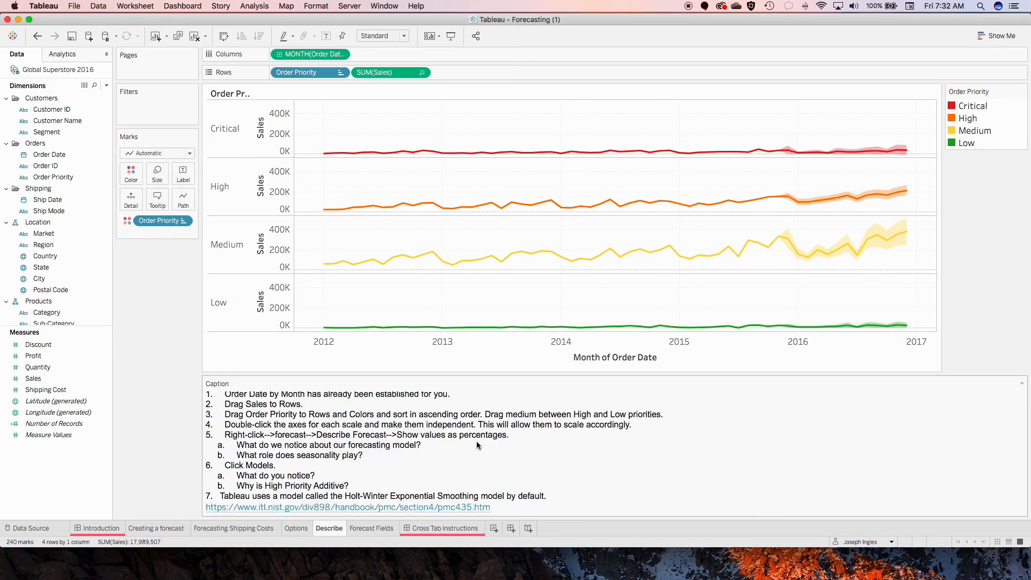
- Describe the sales forecast again and examine the level, trend and season model types for each order priority
right_click(460, 127)
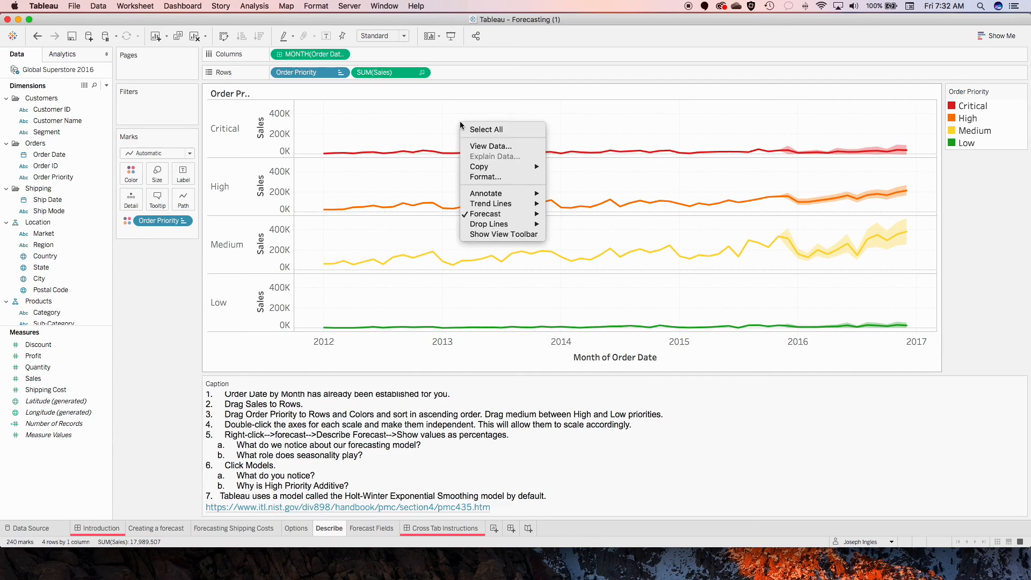
mouse_move(519, 215)
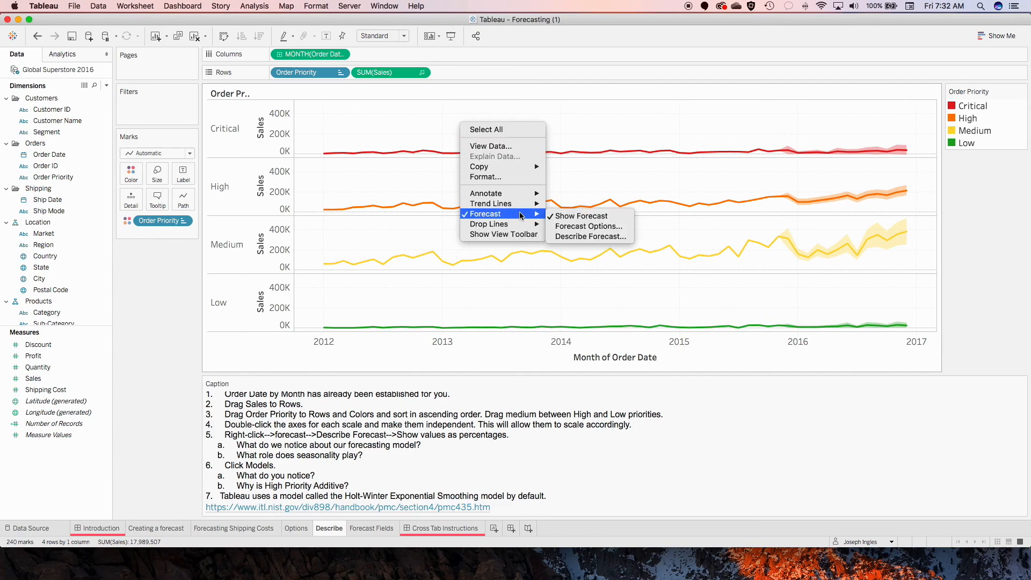
click(602, 235)
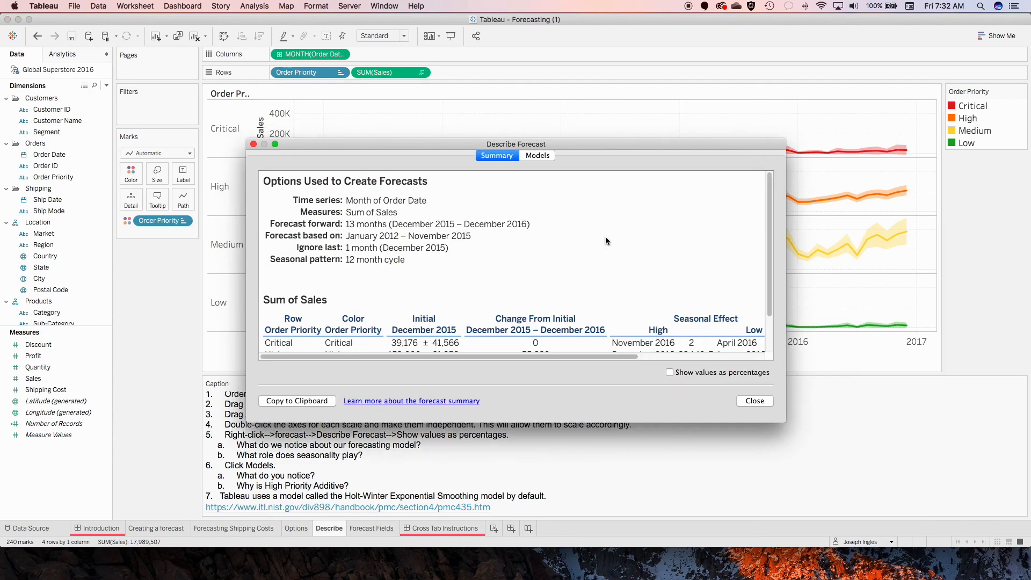
click(538, 156)
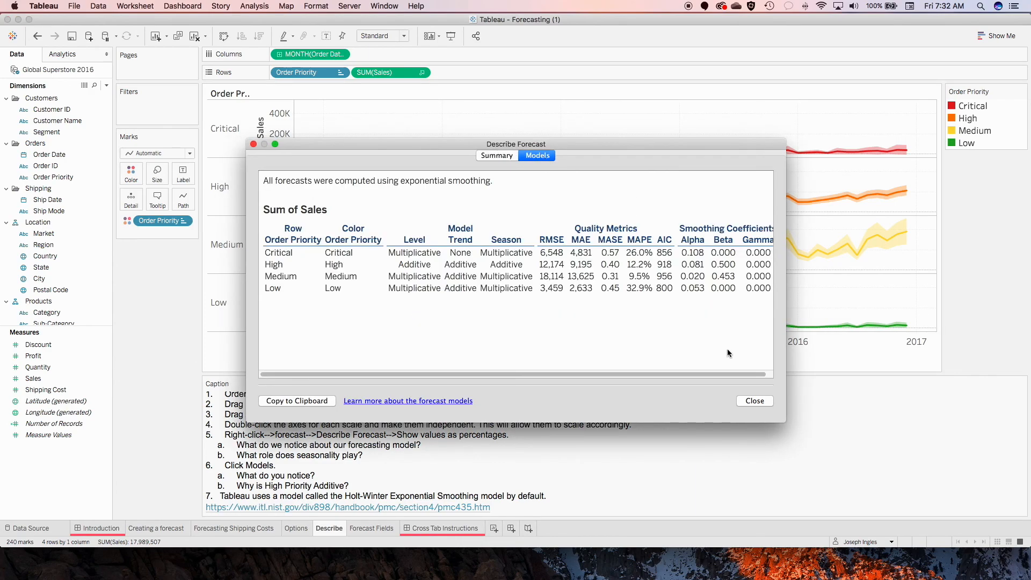
drag(784, 422, 932, 352)
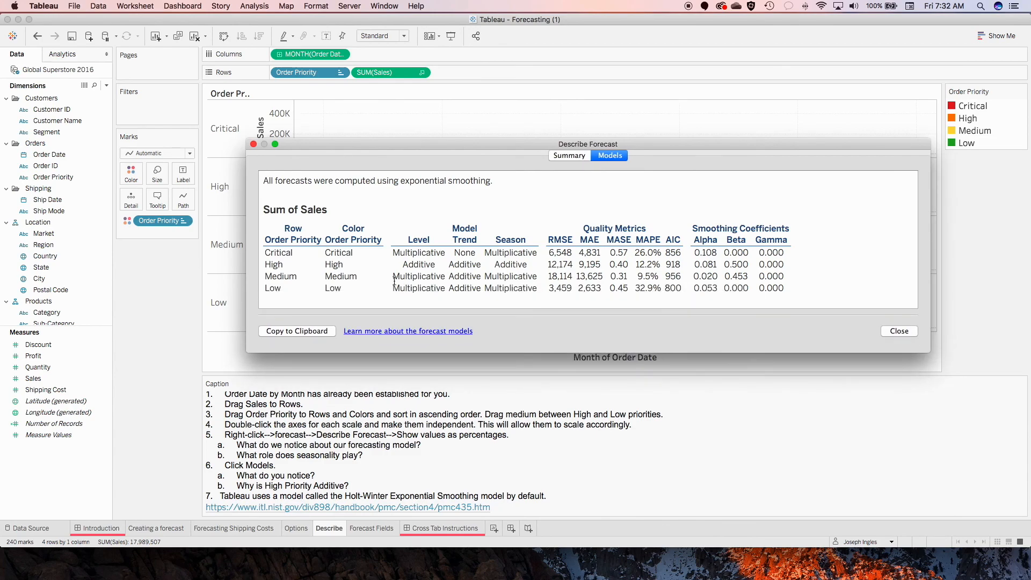
drag(519, 145, 282, 62)
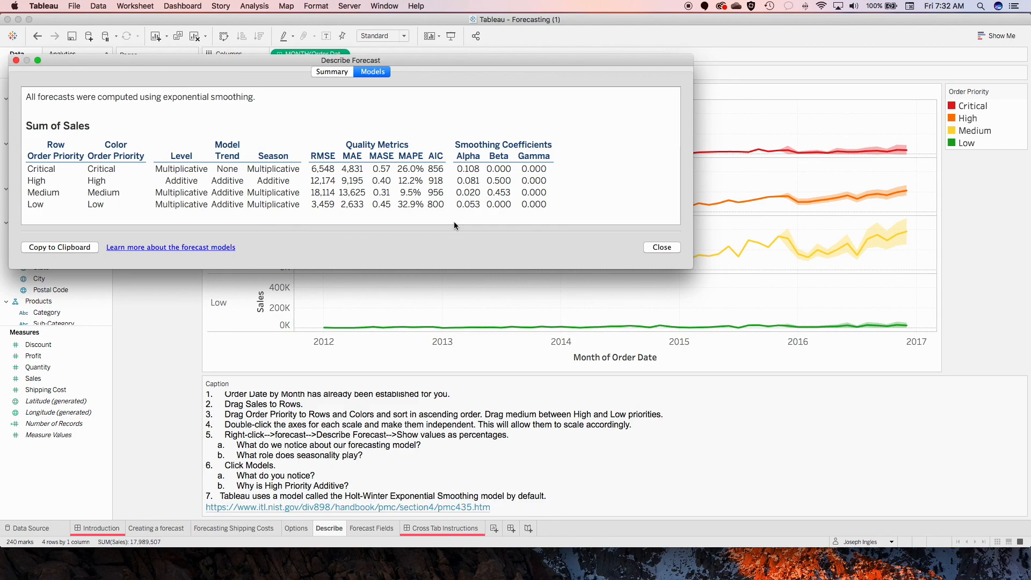
click(657, 248)
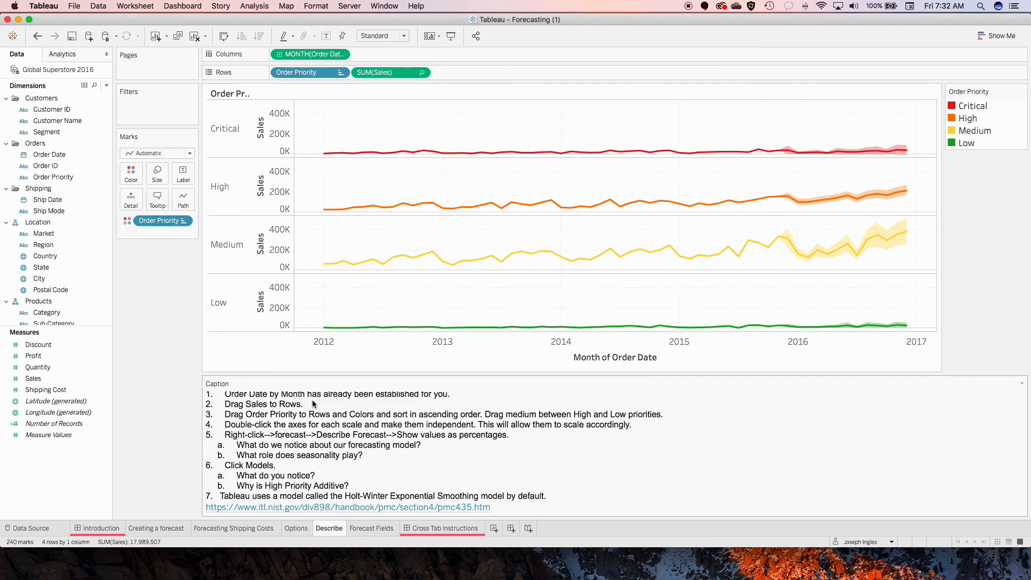
- Switch to the Forecast Fields worksheet
click(371, 530)
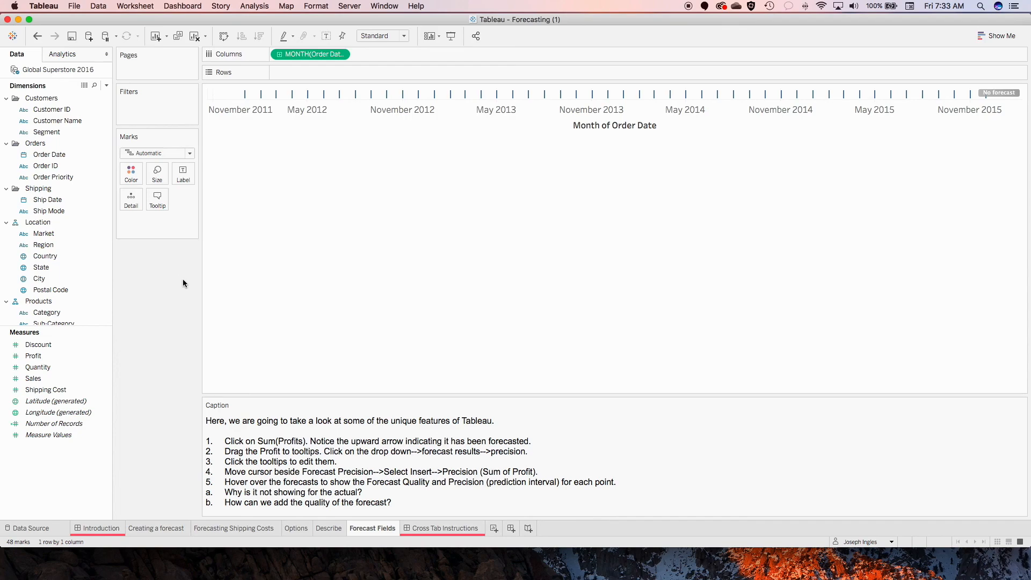
click(28, 357)
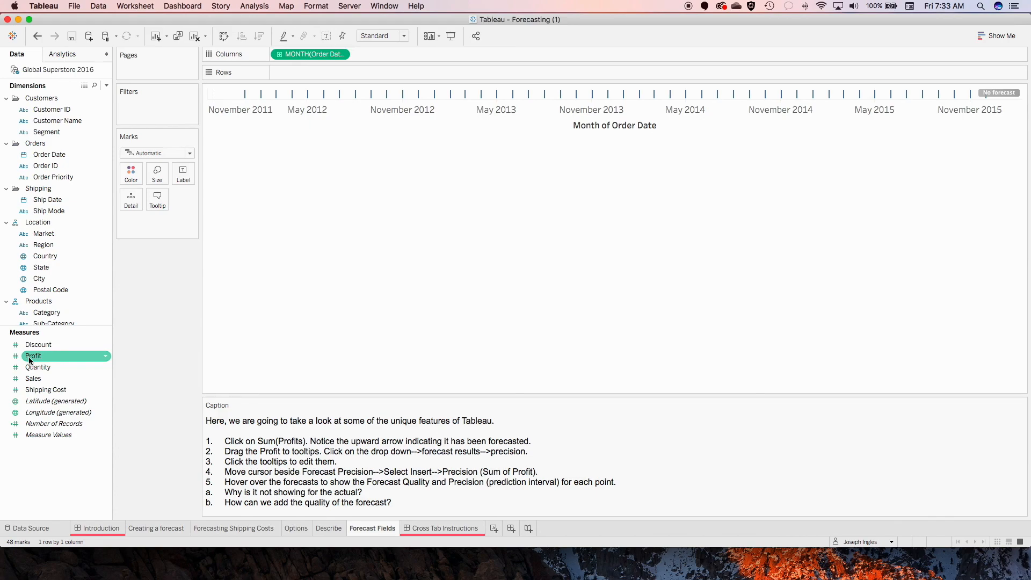
double_click(27, 357)
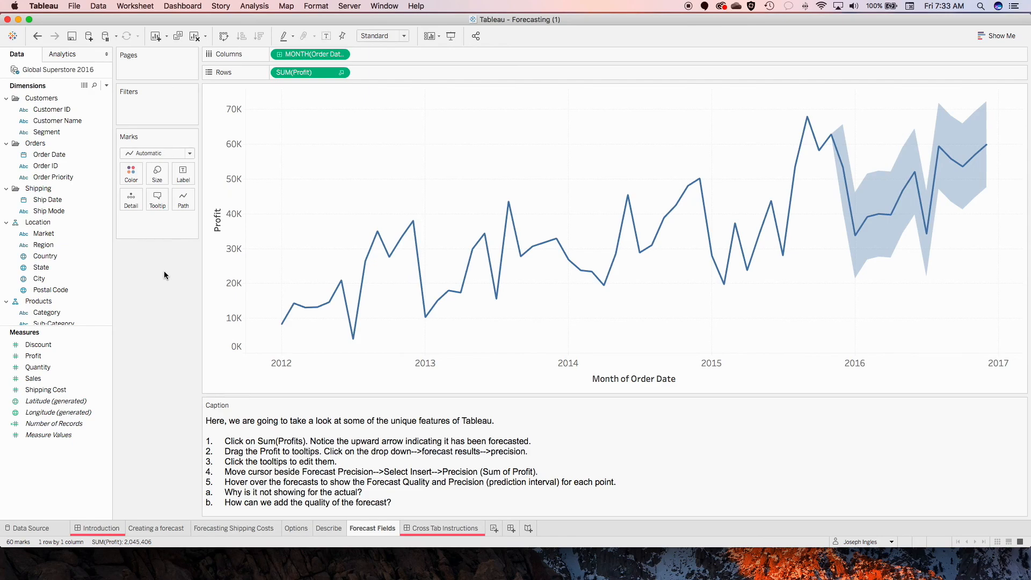
key(super+z)
- Plot the sum of Profit on Rows against the month of order date, and check its forecast indicator
click(39, 358)
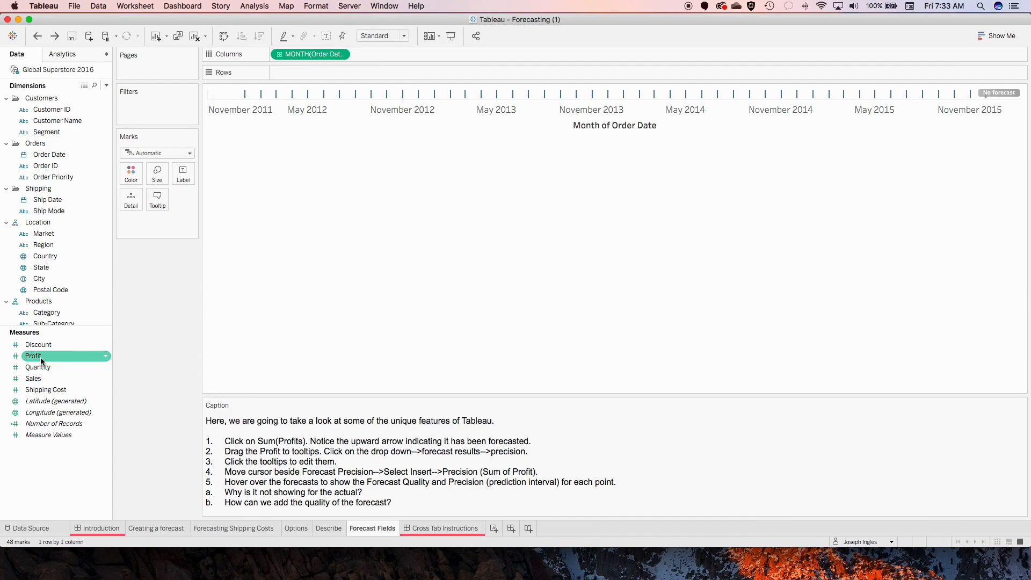
double_click(41, 358)
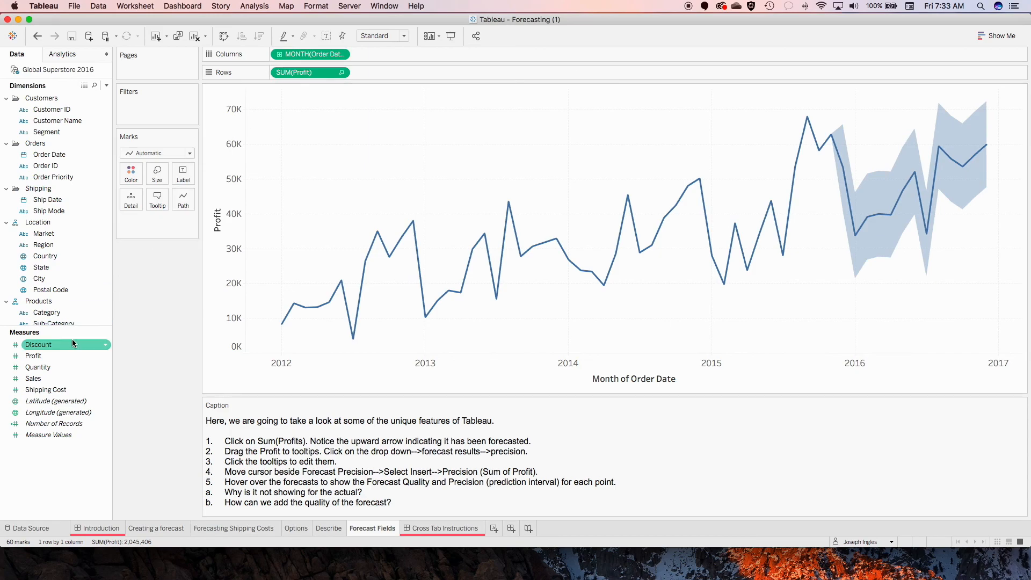
click(317, 72)
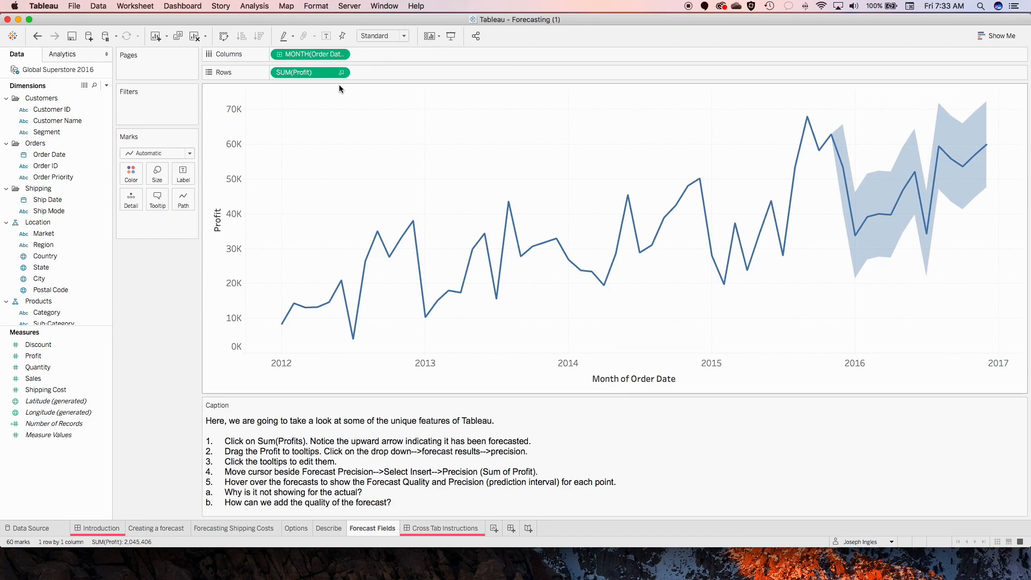
- Add Profit to the chart's tooltip and set its forecast result to Precision
click(34, 357)
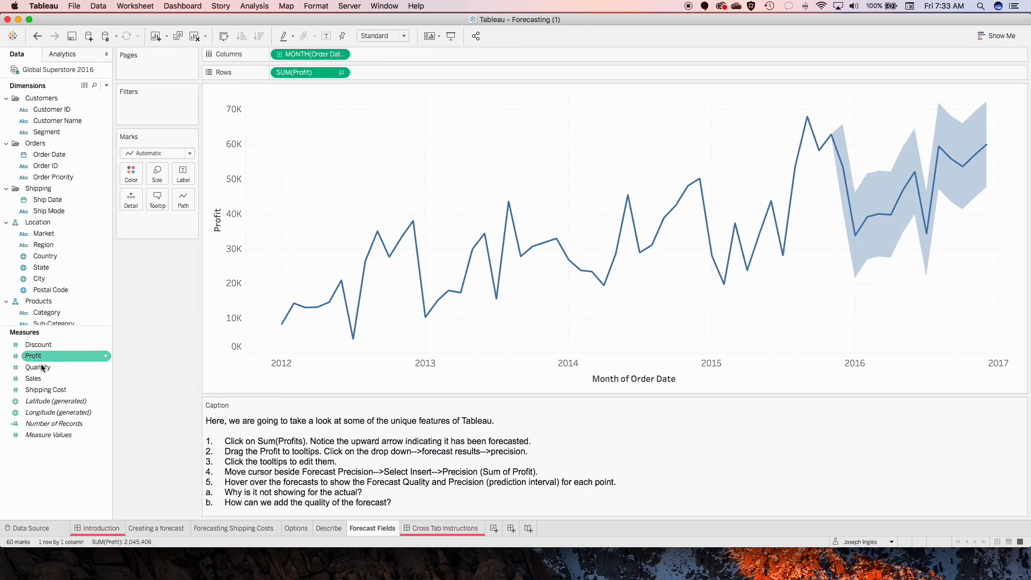
drag(36, 362, 153, 204)
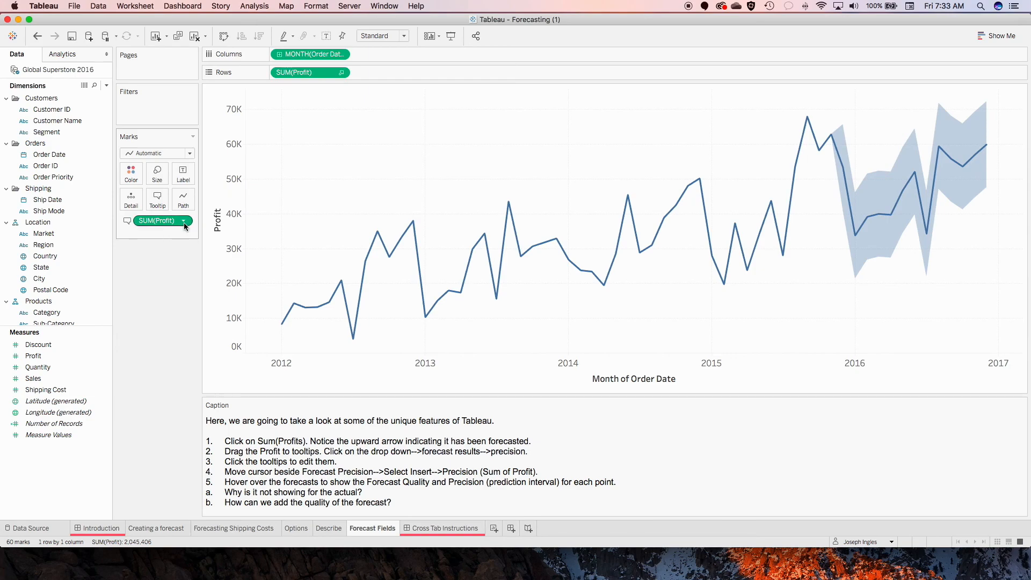
click(184, 221)
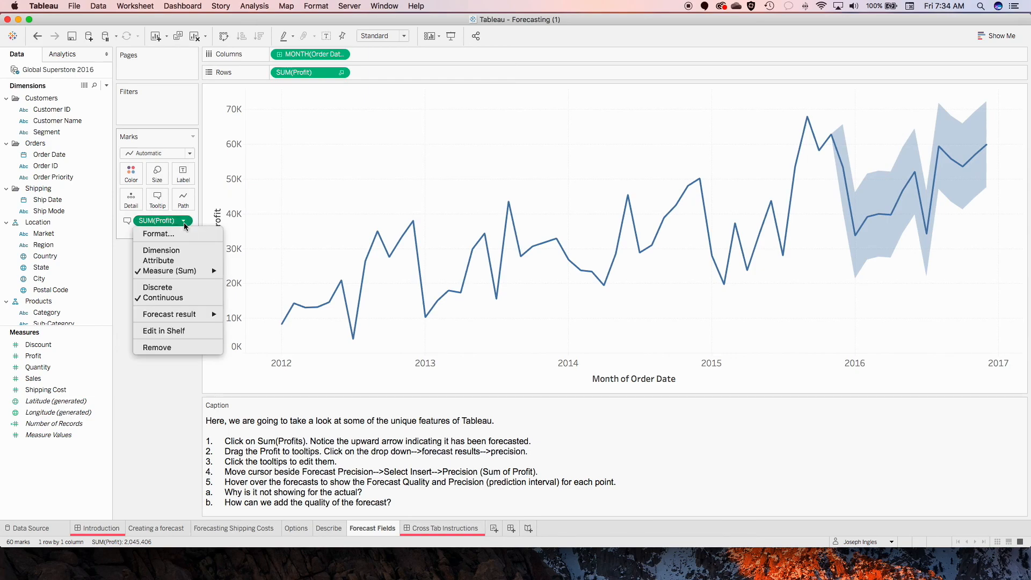
mouse_move(198, 317)
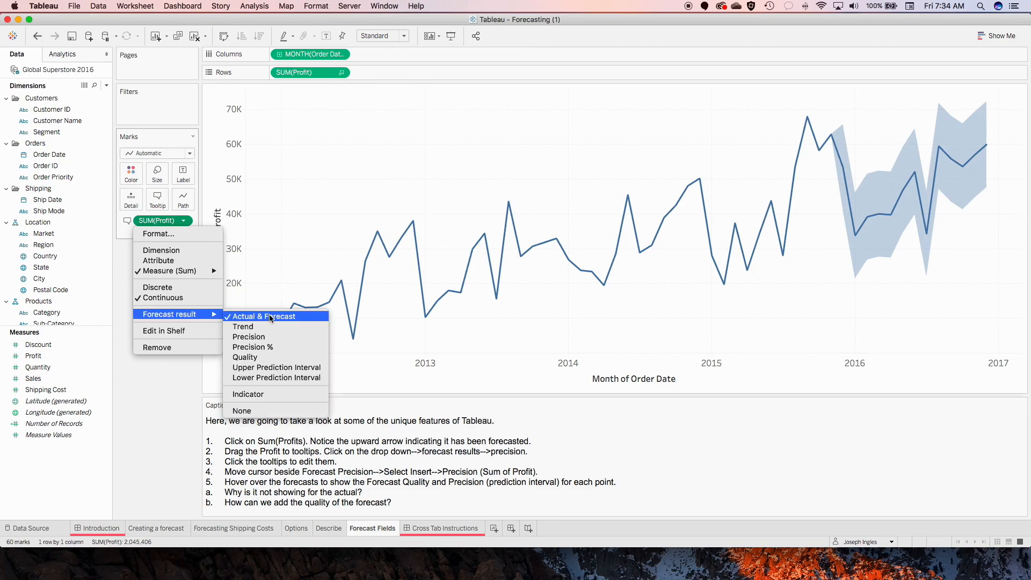
click(296, 337)
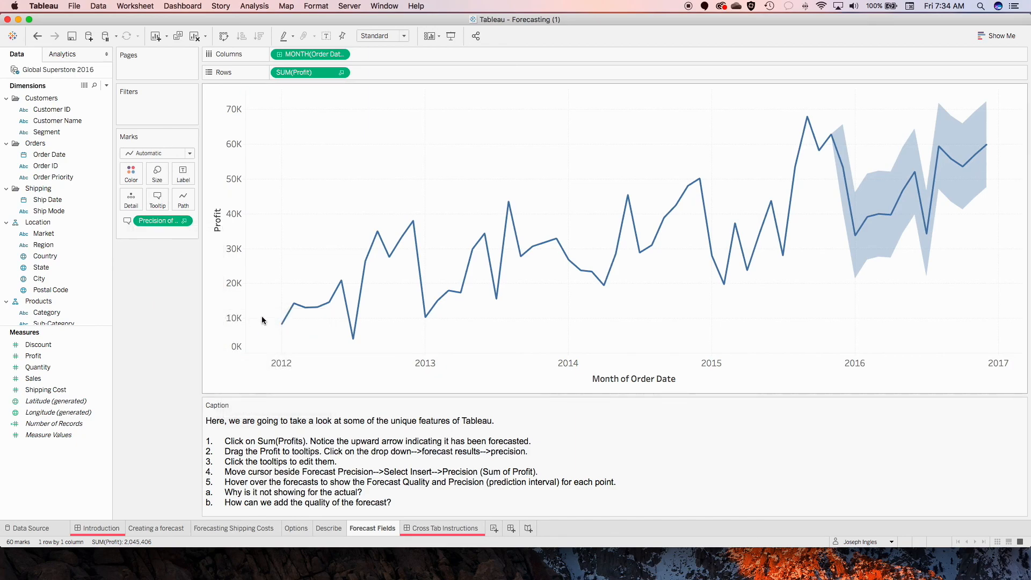
- Insert the Precision of SUM(Profit) field after the "Forecast Precision:" label in the tooltip text and save it
mouse_move(853, 226)
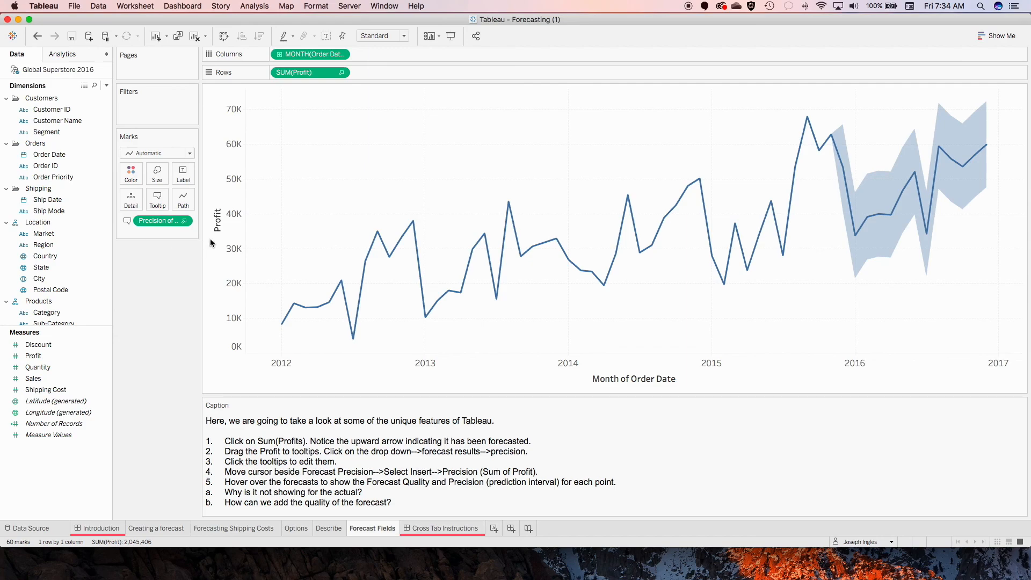
click(158, 200)
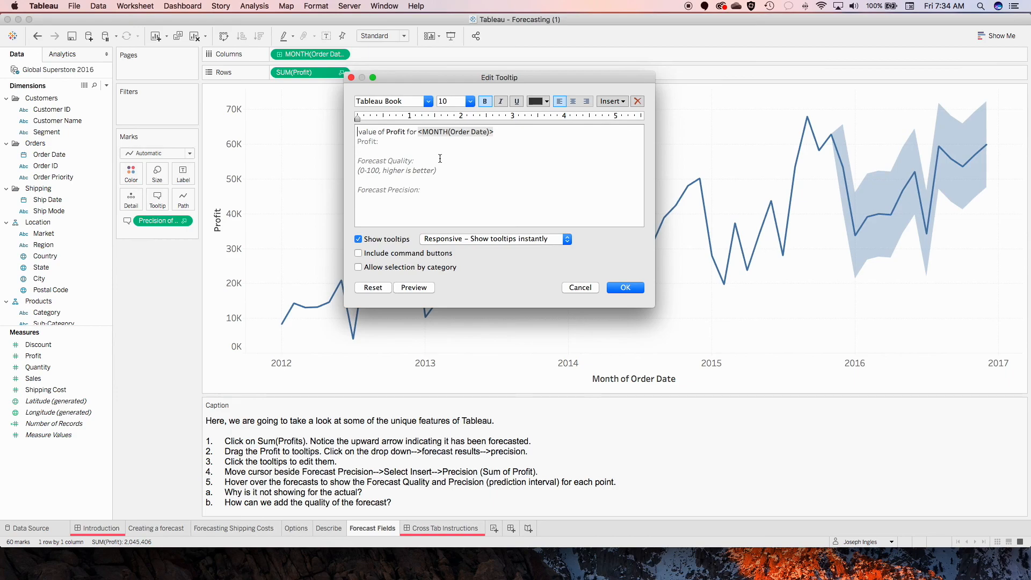
click(430, 190)
click(619, 102)
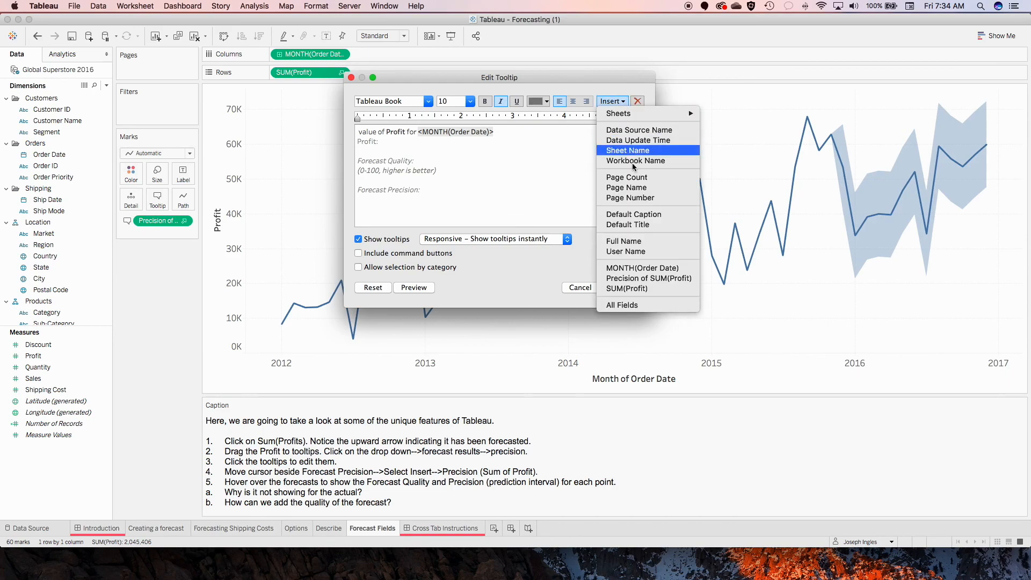
click(689, 278)
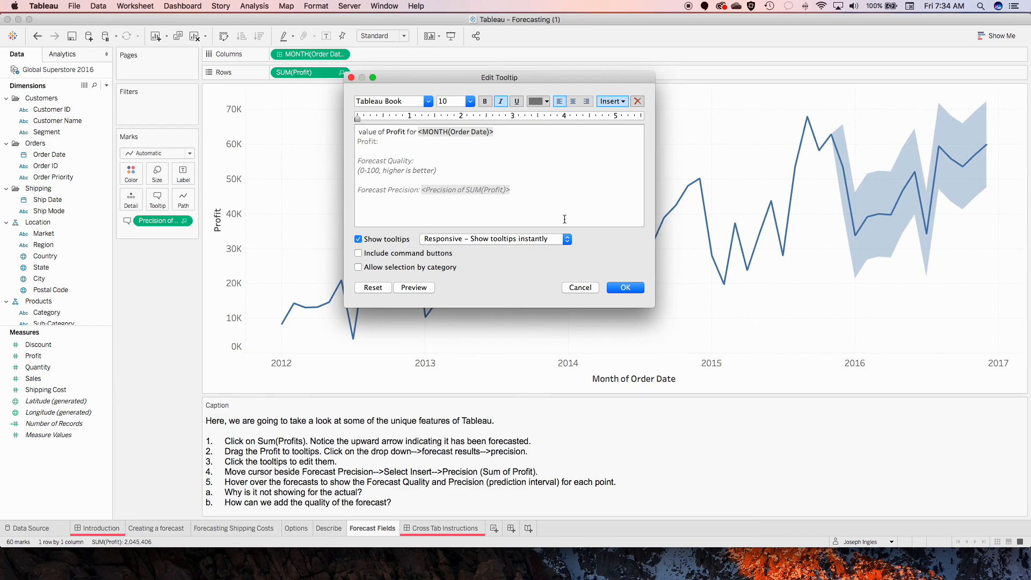
click(625, 287)
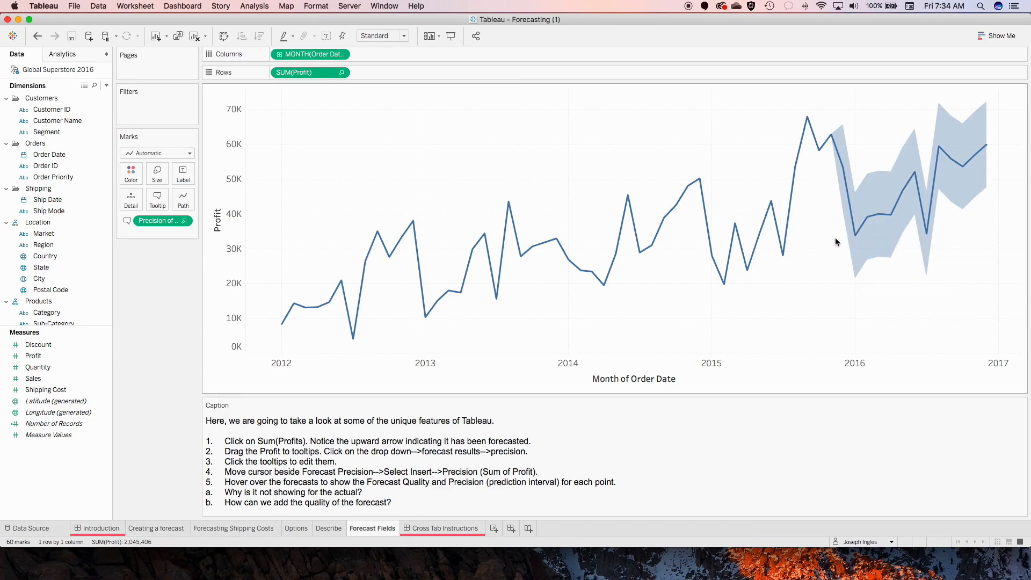
- Inspect the tooltips along the profit line, comparing actual months with forecast months
mouse_move(789, 219)
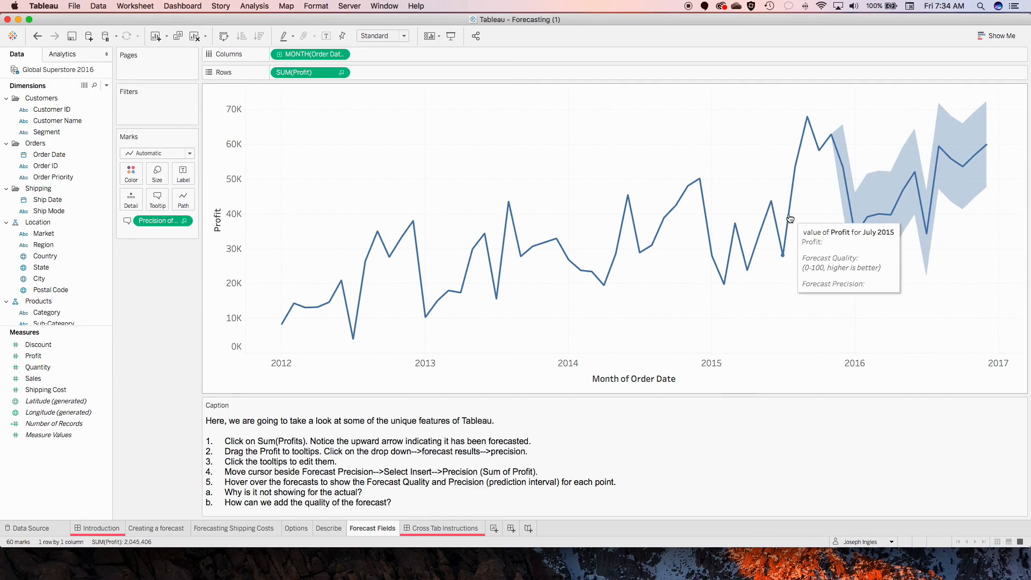
mouse_move(709, 249)
mouse_move(850, 205)
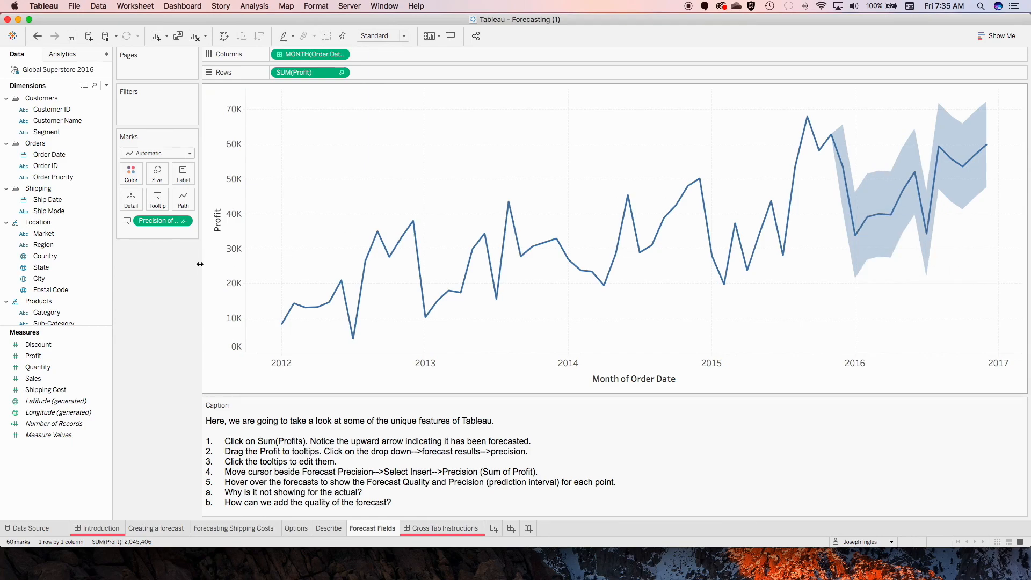
click(159, 203)
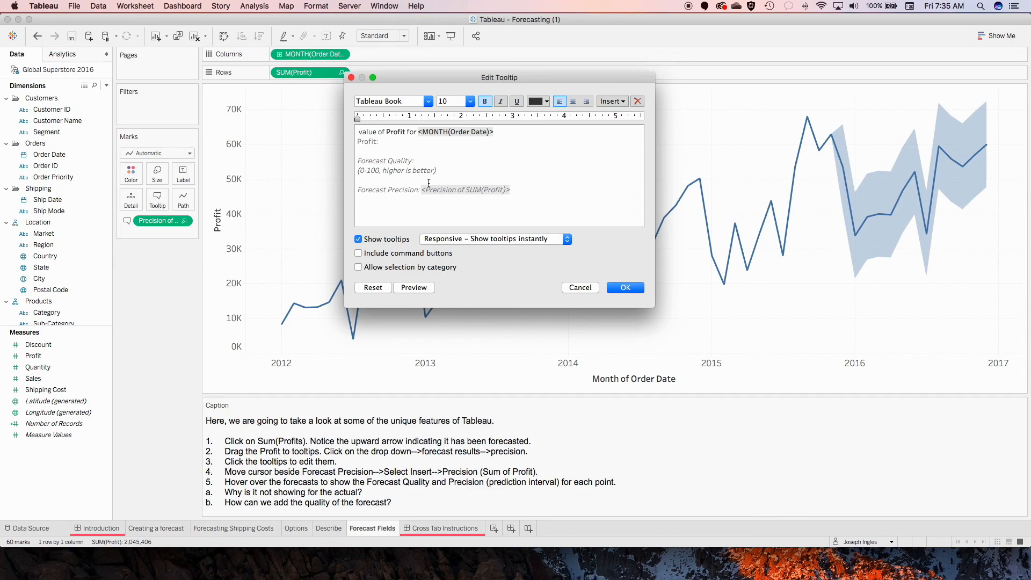
click(430, 161)
click(584, 288)
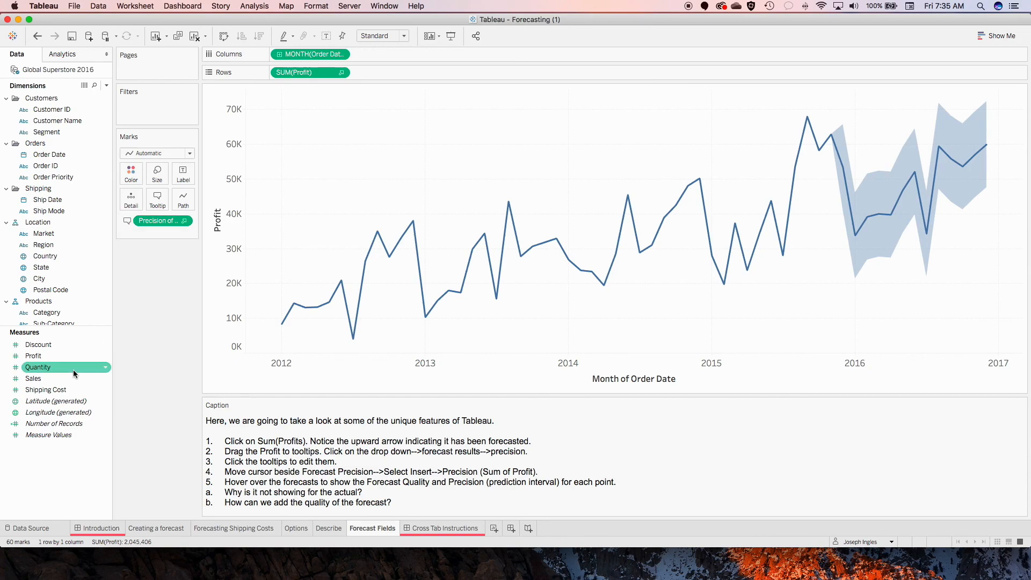
- Add Profit to the chart's tooltip again and set its forecast result to Quality
drag(33, 355, 154, 206)
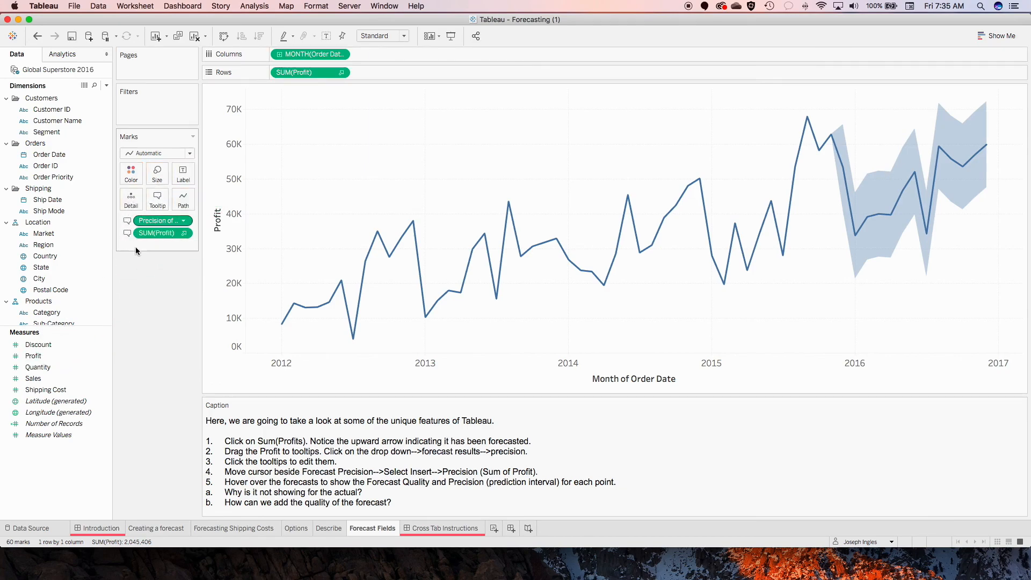
click(185, 233)
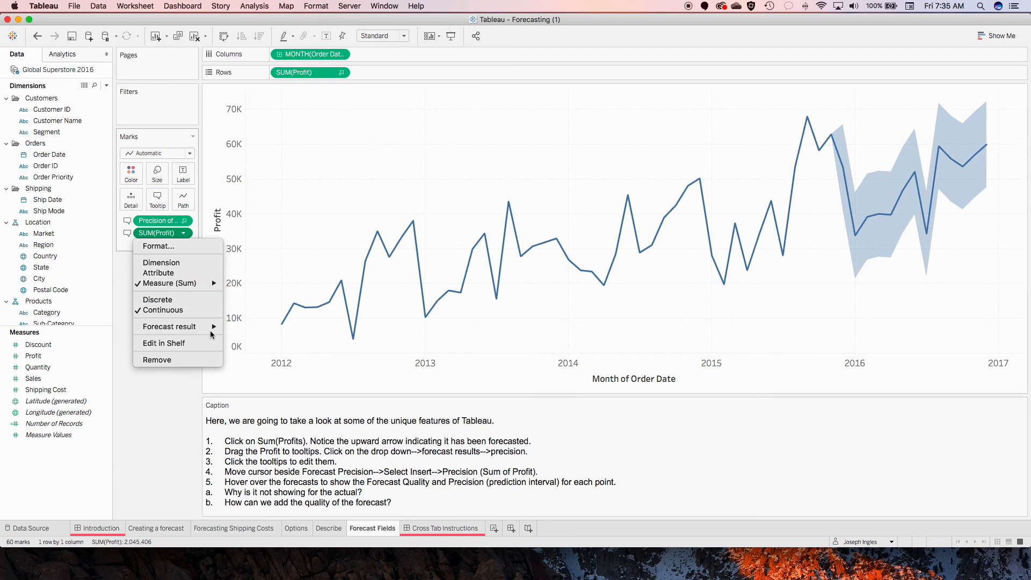
mouse_move(212, 332)
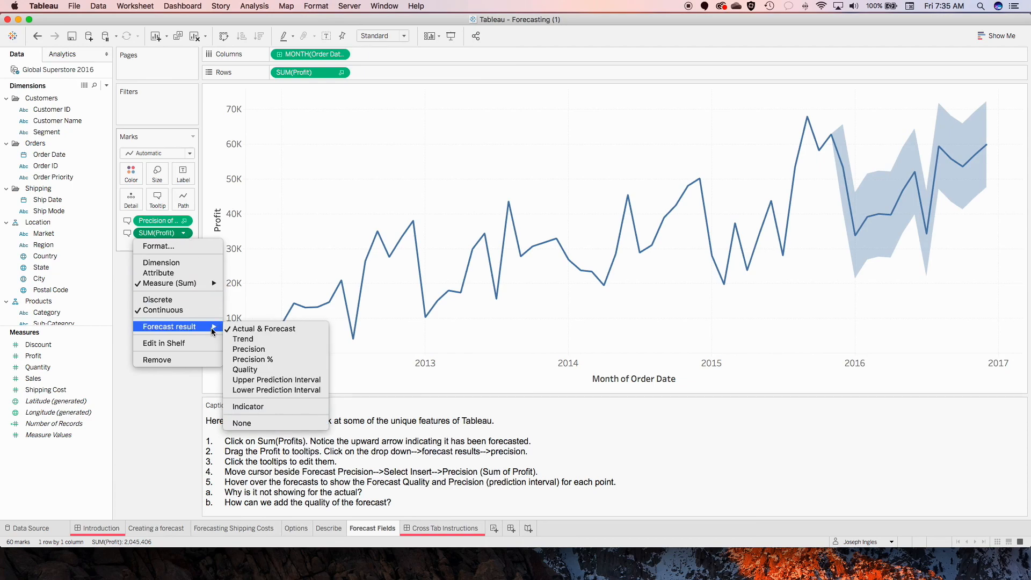
click(289, 369)
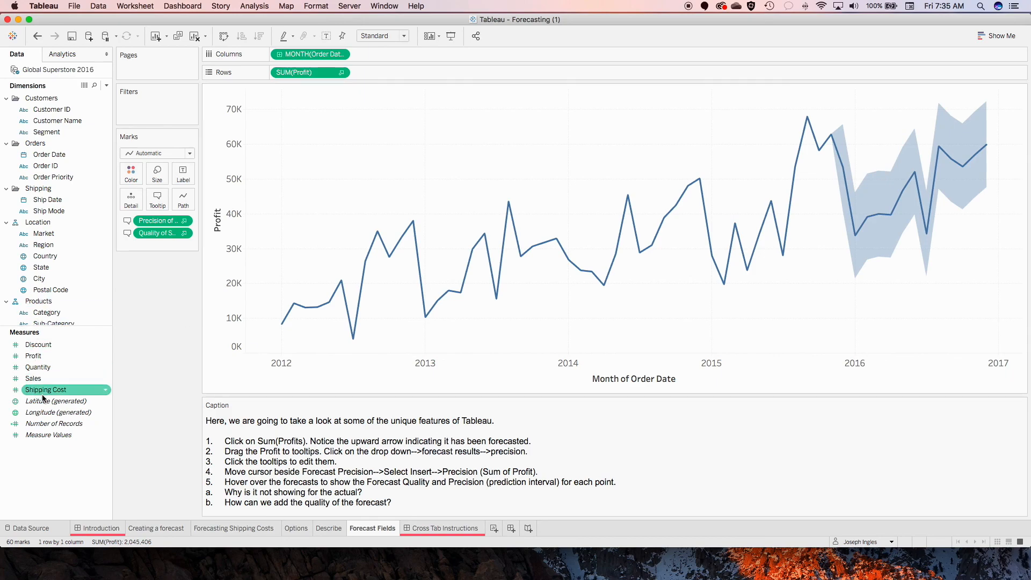
- Add a third Profit field to the tooltip, leaving its forecast result at Actual & Forecast
drag(34, 356, 170, 206)
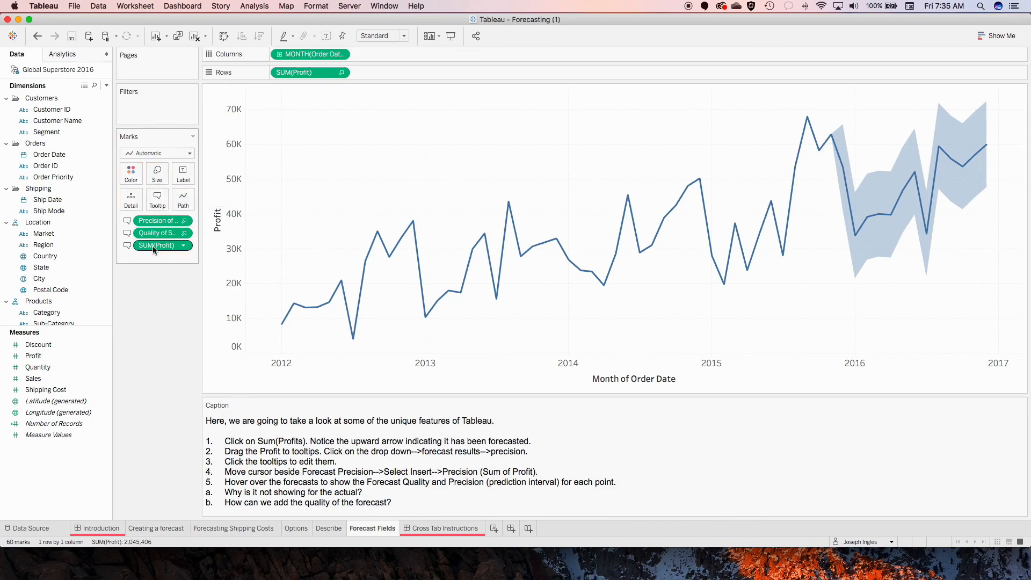
click(183, 246)
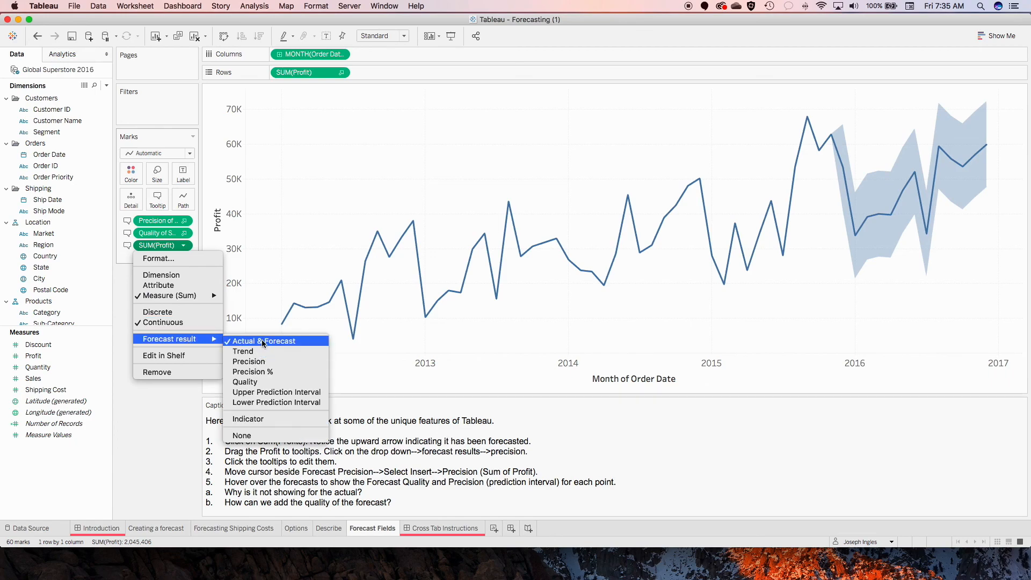
click(193, 396)
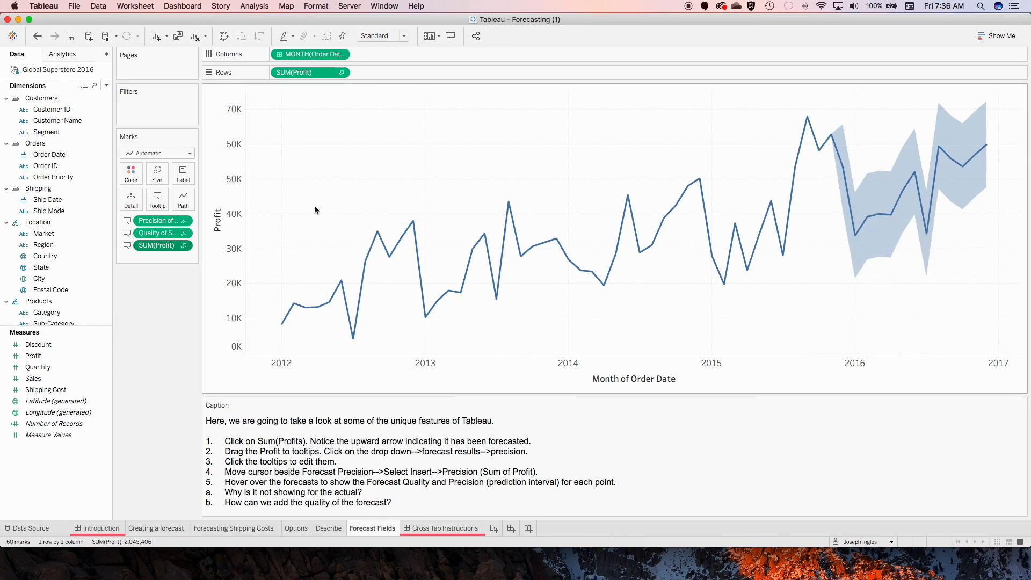
- Insert Quality of SUM(Profit) after "Forecast Quality:" and SUM(Profit) after "Profit:" in the tooltip text, and save it
click(157, 200)
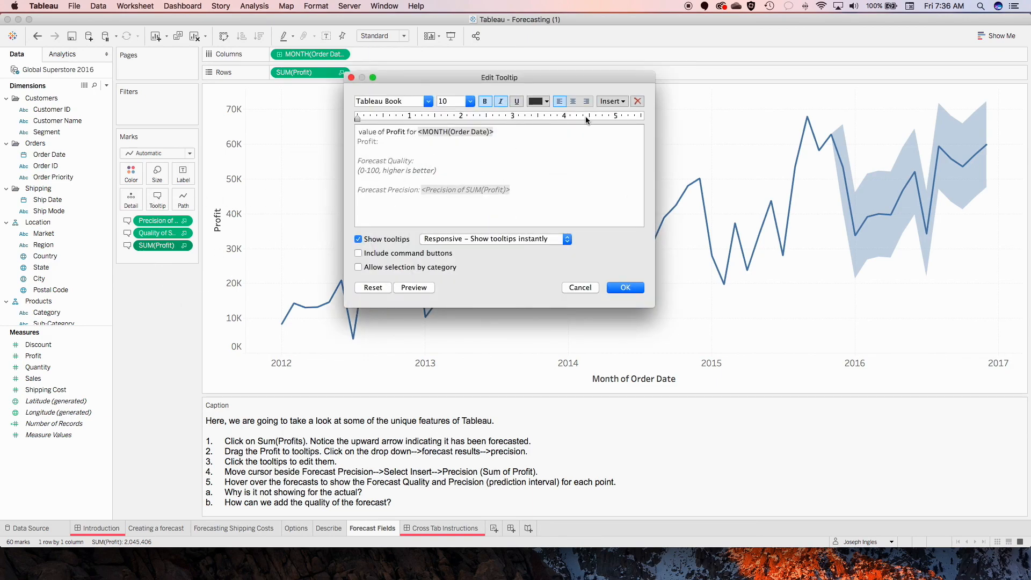
click(623, 101)
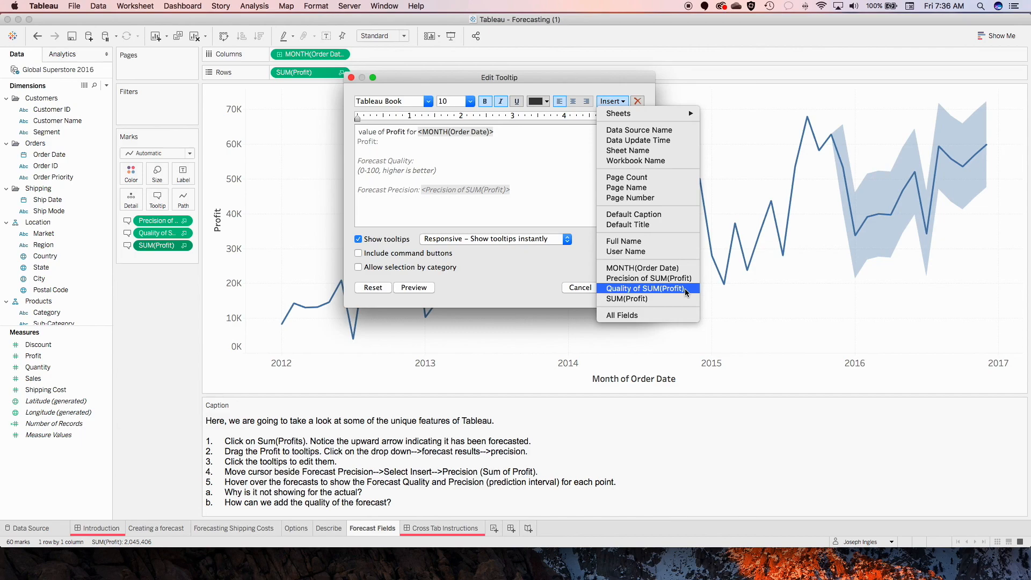
click(645, 288)
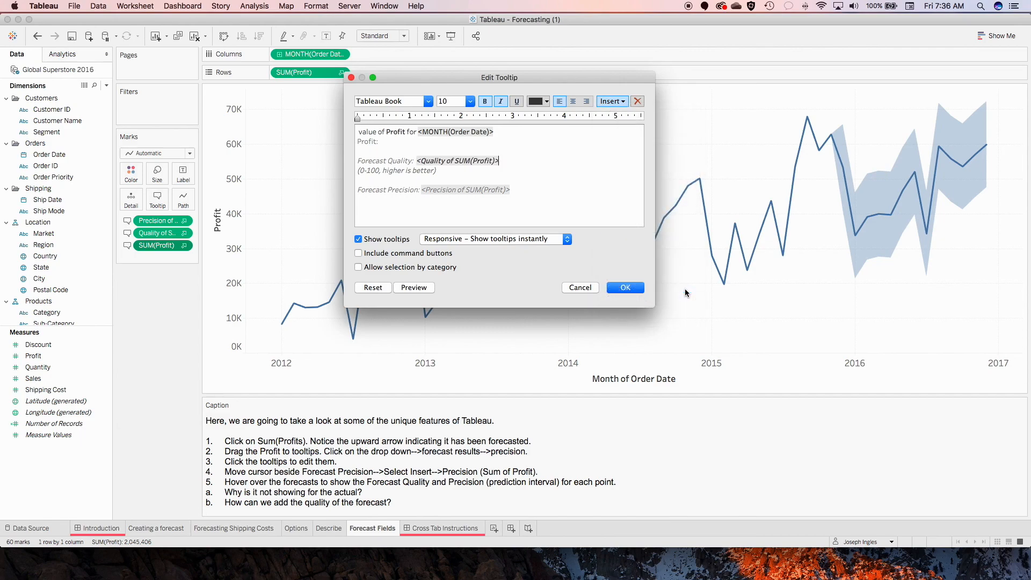
click(386, 143)
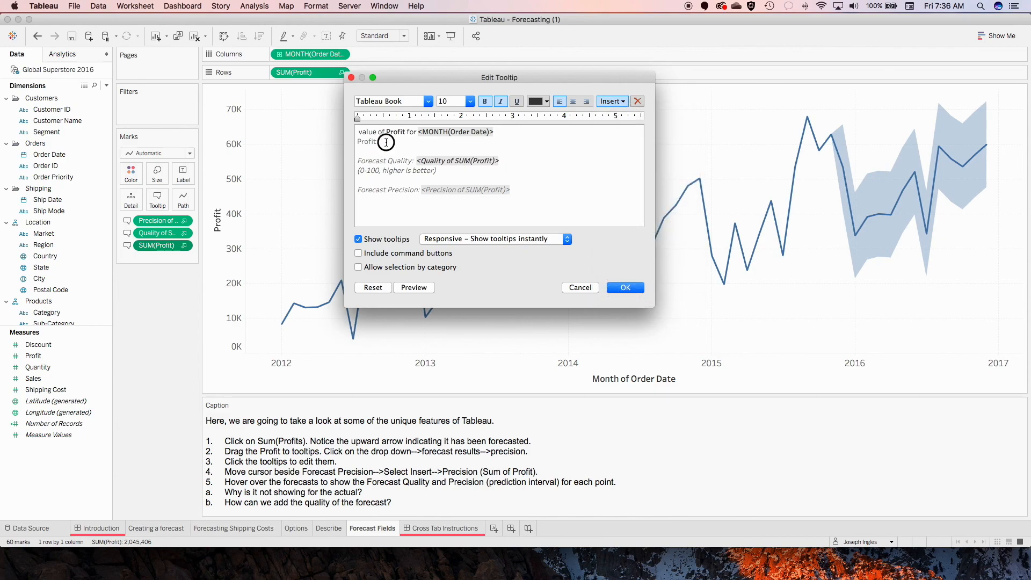
click(620, 102)
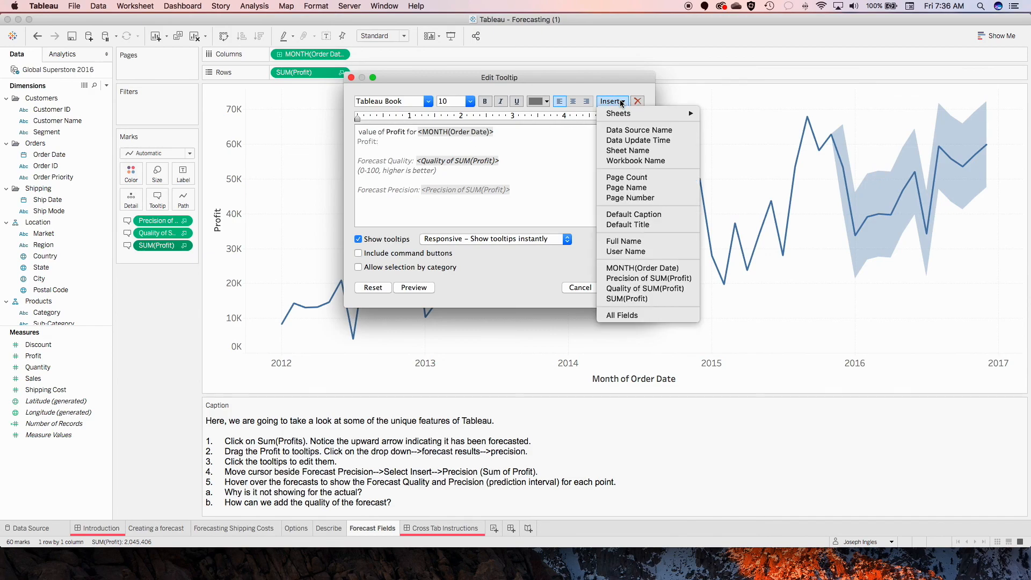
click(678, 300)
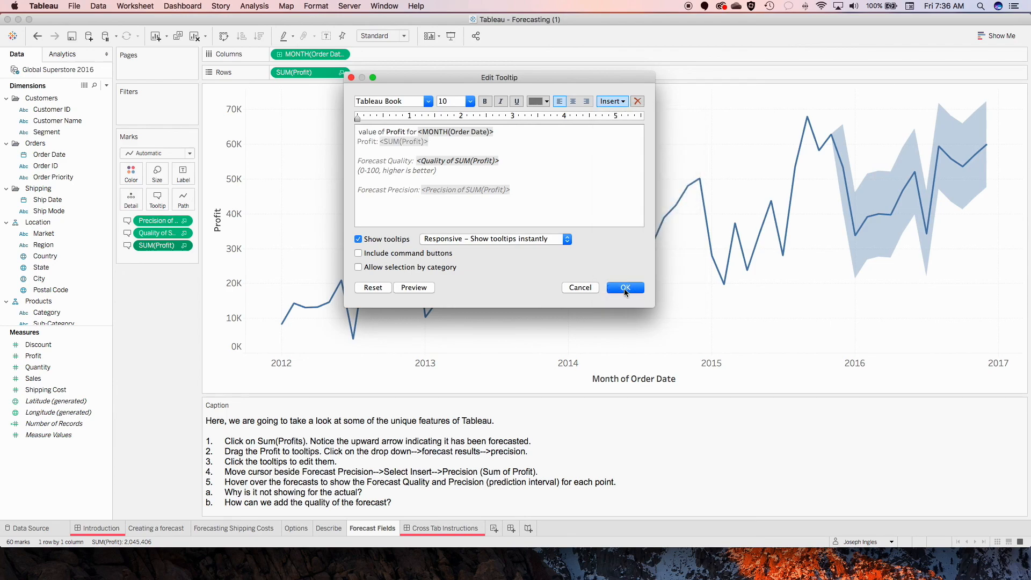
click(625, 288)
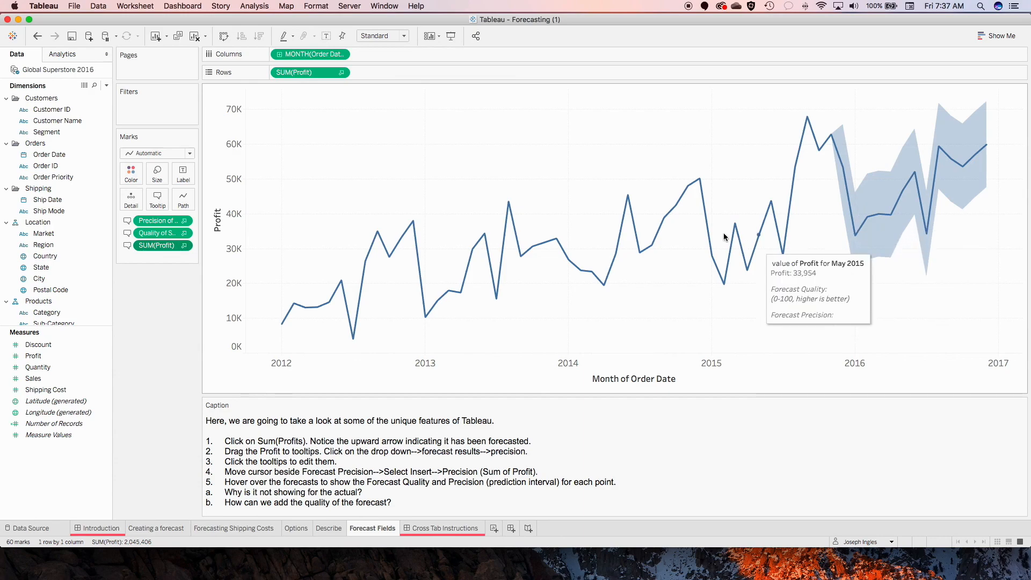
- Inspect the profit, quality and precision shown in the tooltips of actual months and of the January 2016 forecast
mouse_move(354, 291)
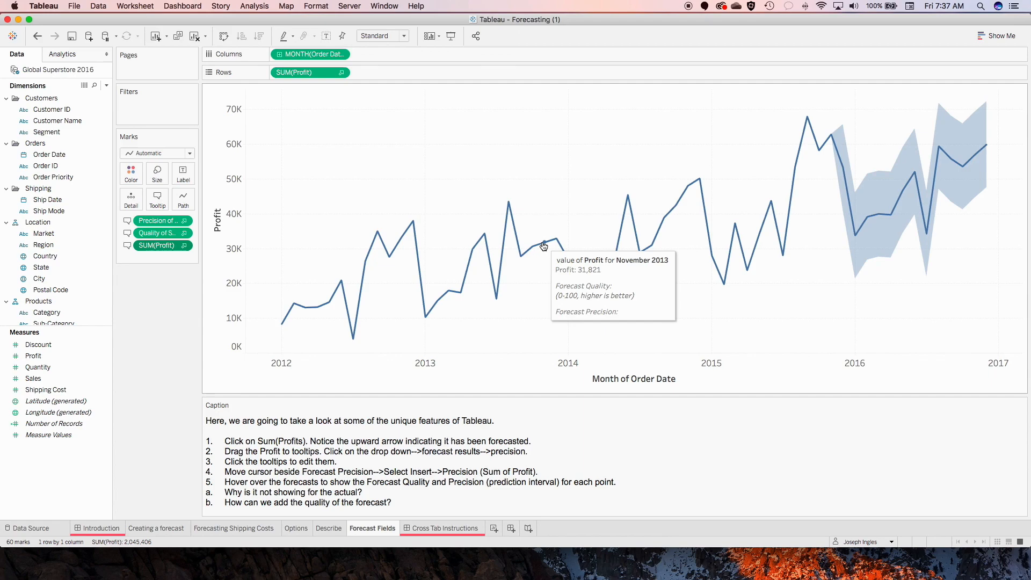
mouse_move(628, 202)
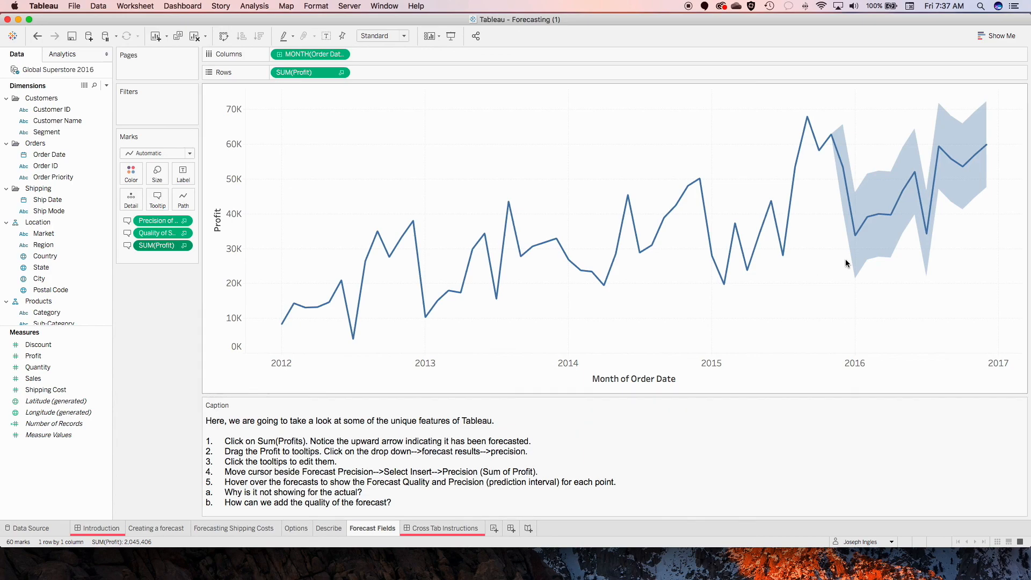
mouse_move(860, 236)
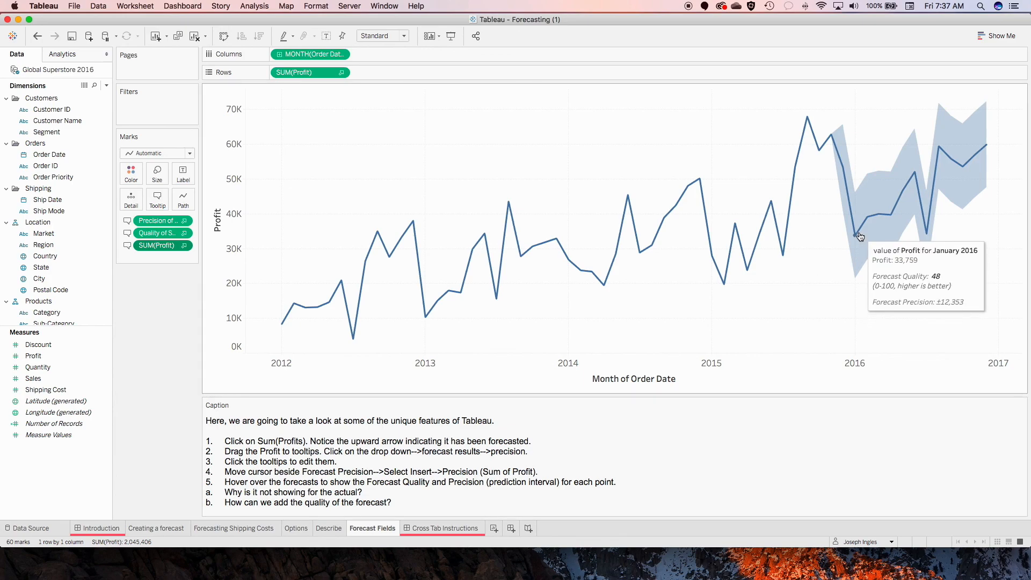
- Set the forecast model to Custom with Additive trend and Additive season, and check the January 2016 tooltip
right_click(813, 295)
mouse_move(848, 391)
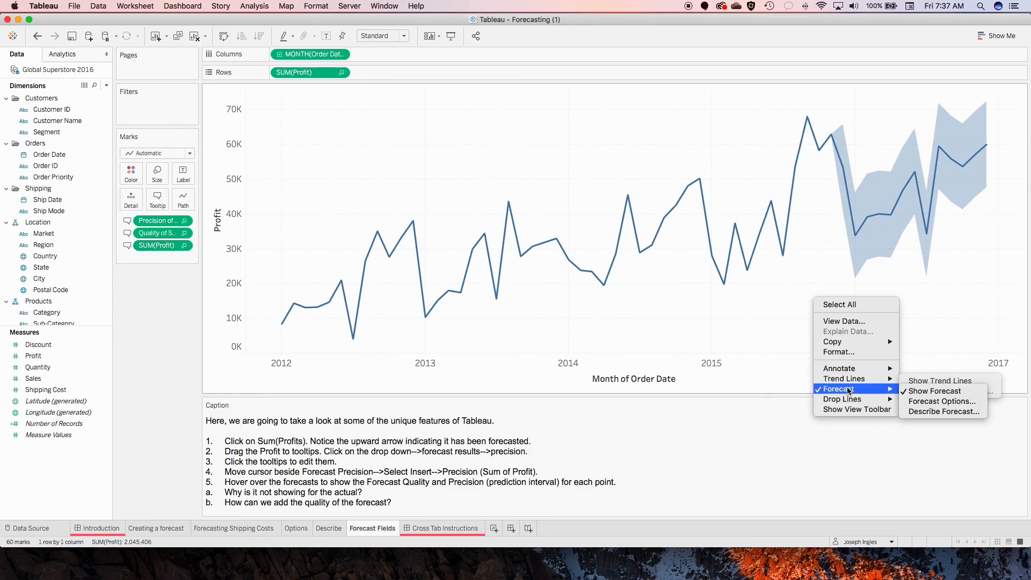
click(964, 404)
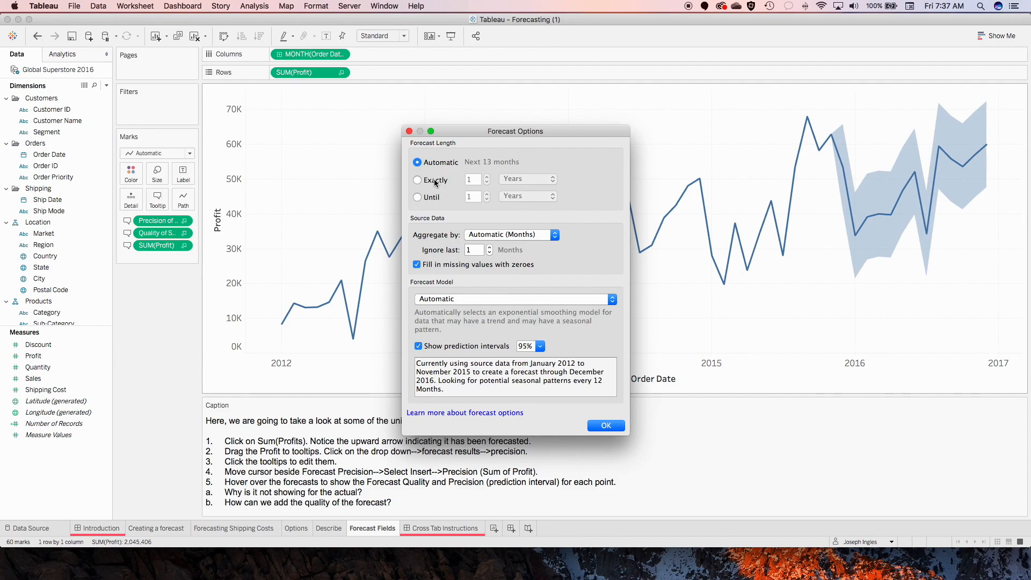
click(441, 300)
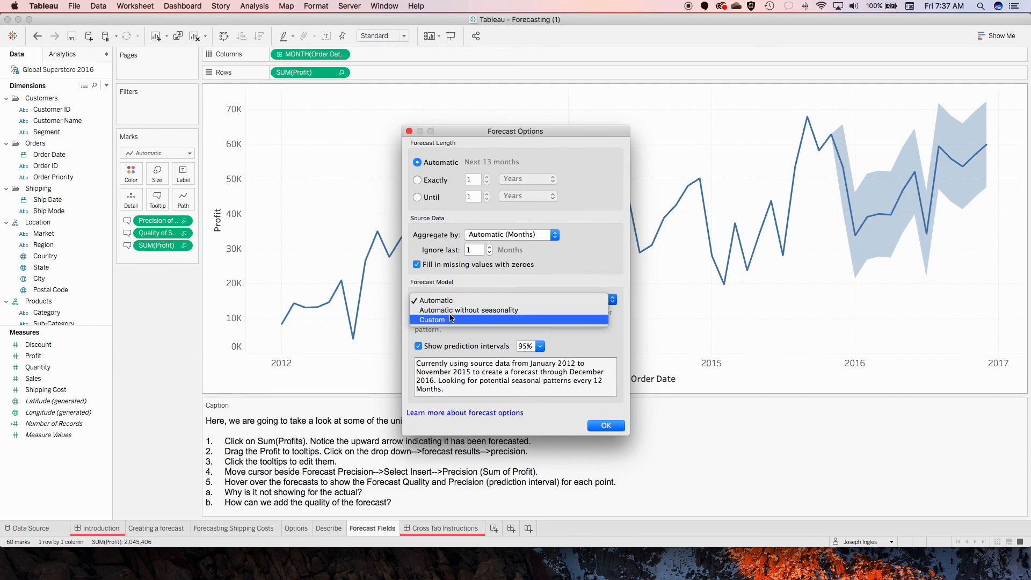
click(450, 319)
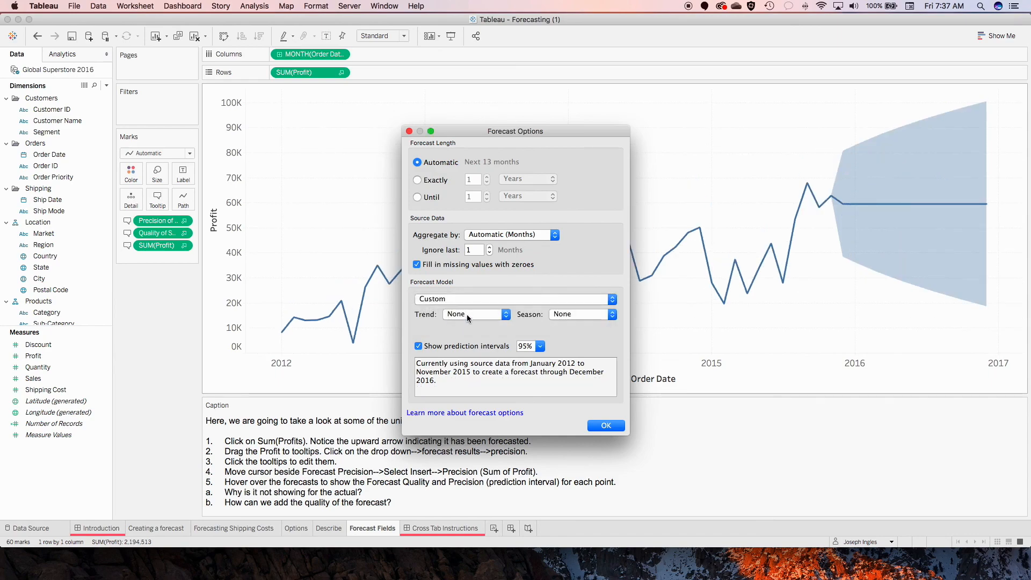
click(466, 314)
click(472, 325)
click(559, 316)
click(558, 328)
click(606, 425)
mouse_move(864, 237)
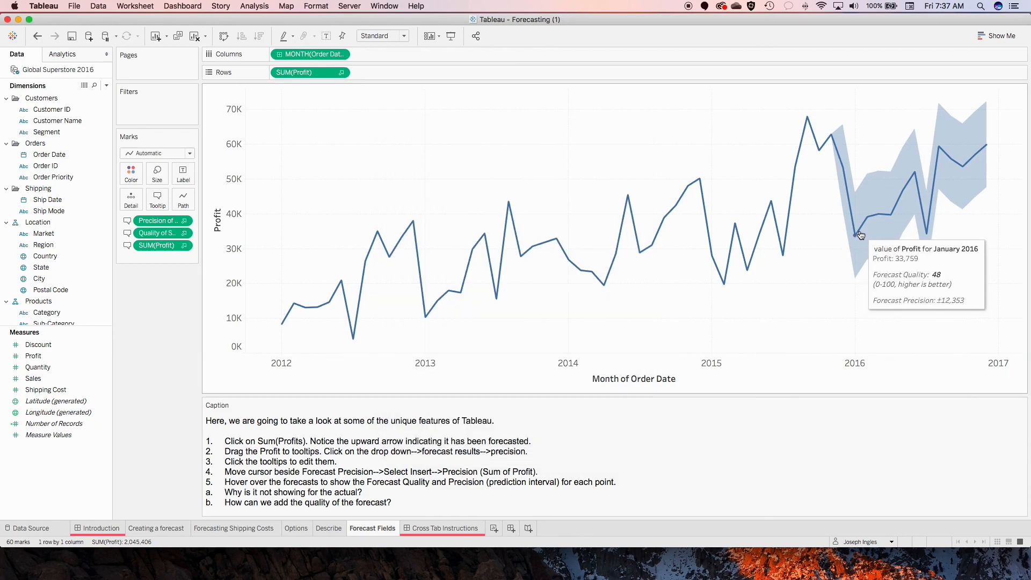
- Change the custom forecast model to Multiplicative trend and Multiplicative season, and check the January 2016 tooltip again
right_click(692, 311)
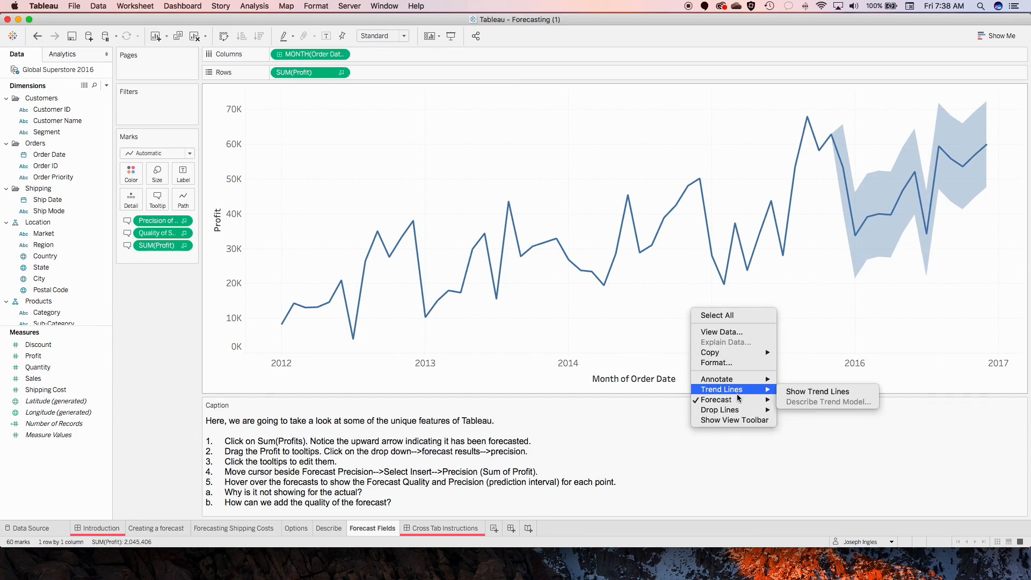
mouse_move(749, 402)
click(819, 411)
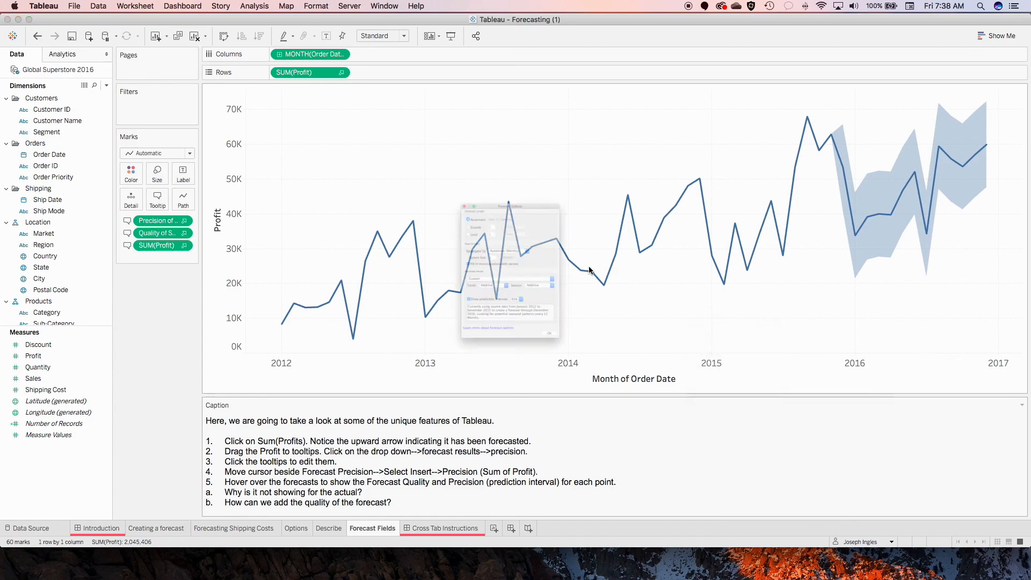
click(506, 315)
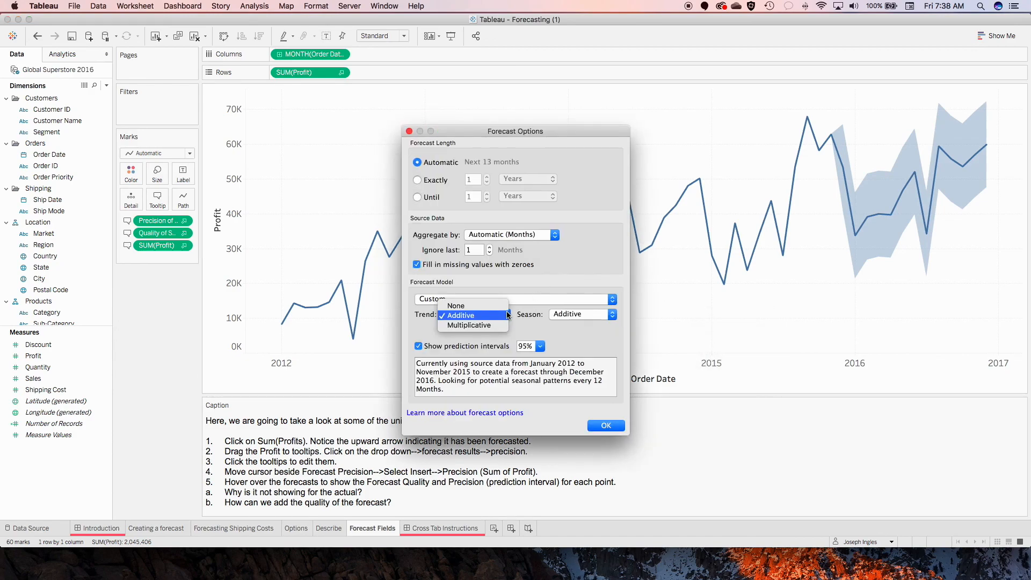
click(456, 326)
click(611, 314)
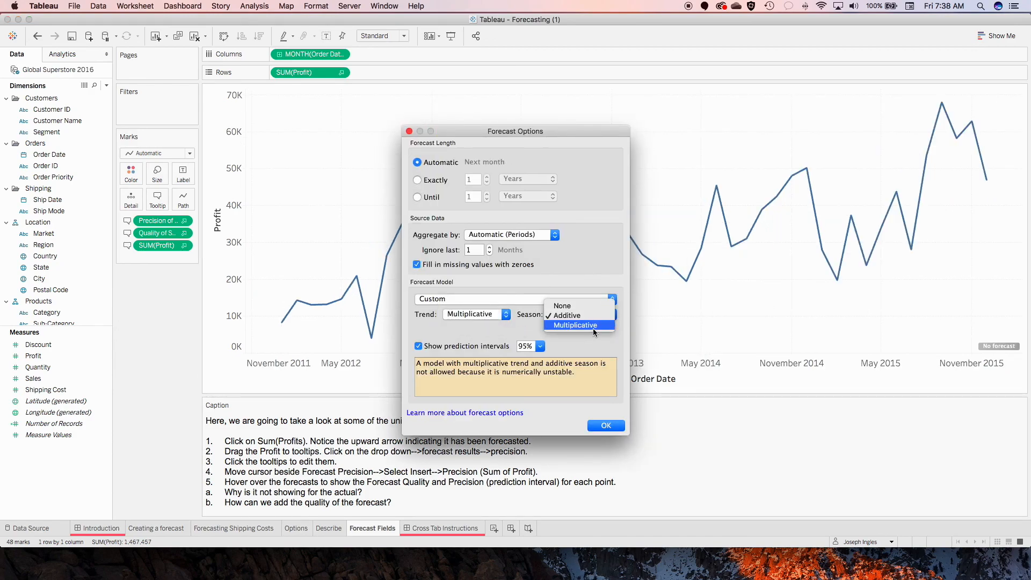
click(593, 326)
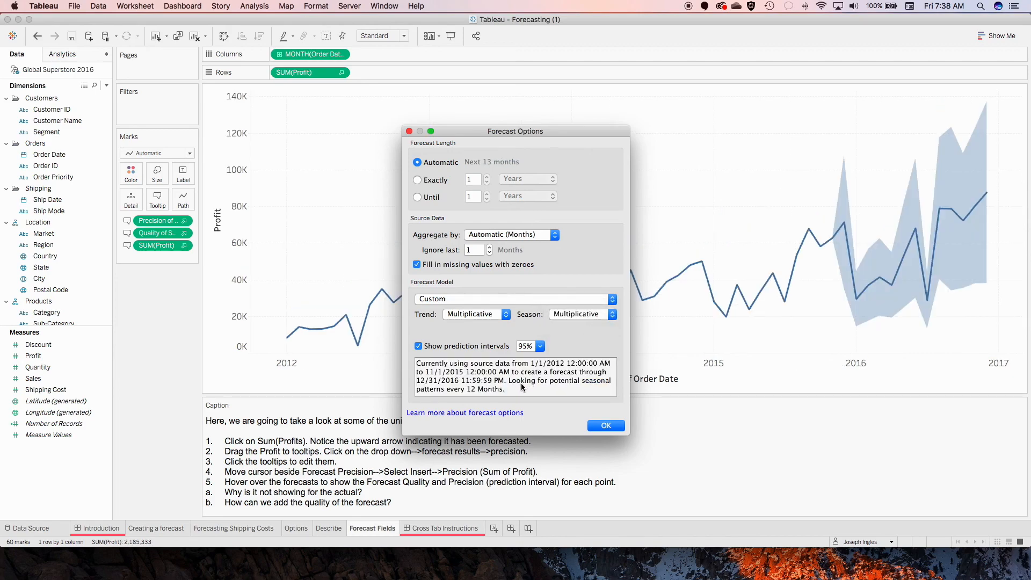
click(605, 425)
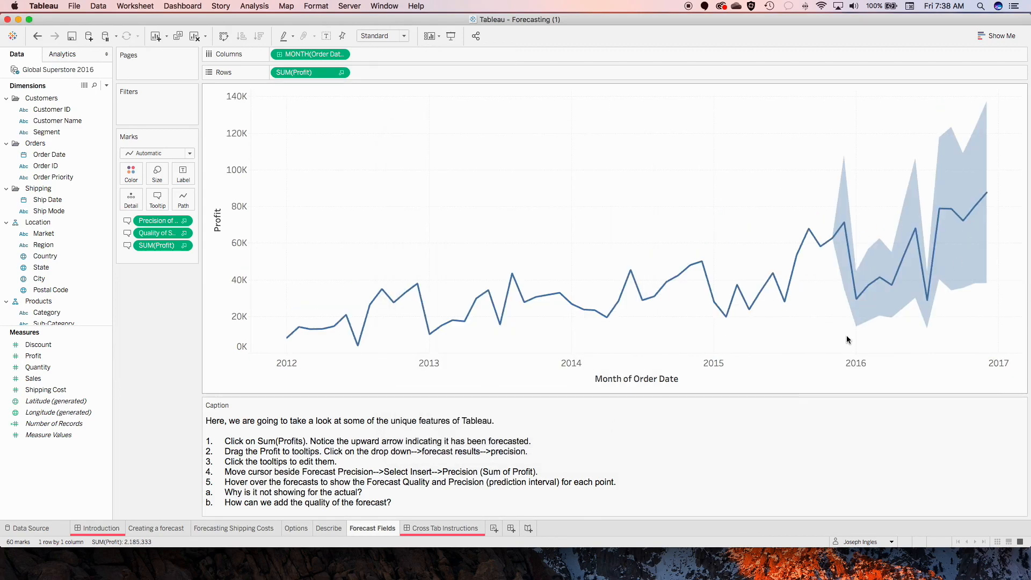
mouse_move(863, 304)
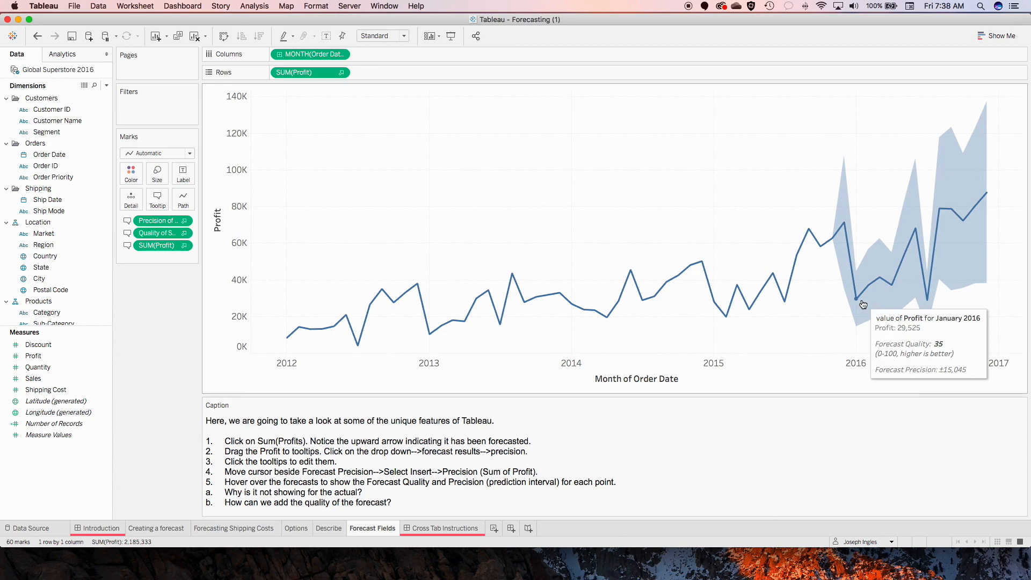
- Show trend lines on the profit chart and set their model type to Exponential
right_click(679, 275)
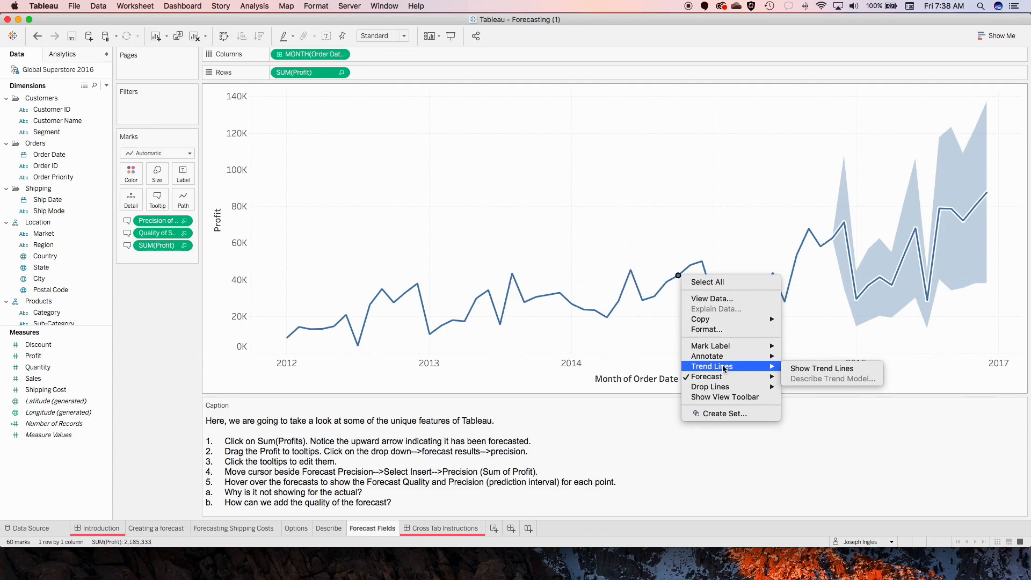
click(813, 368)
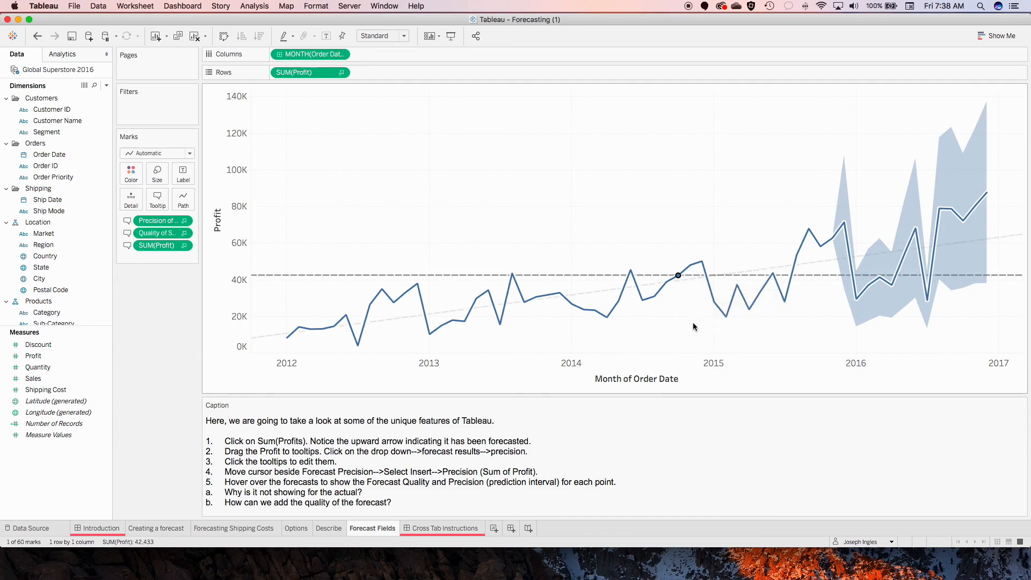
mouse_move(812, 270)
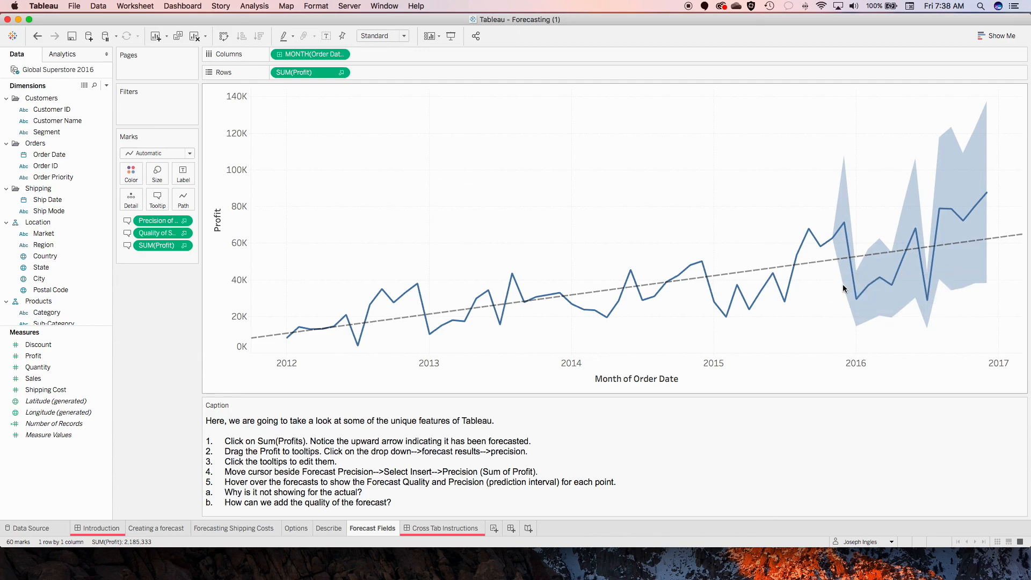
right_click(802, 268)
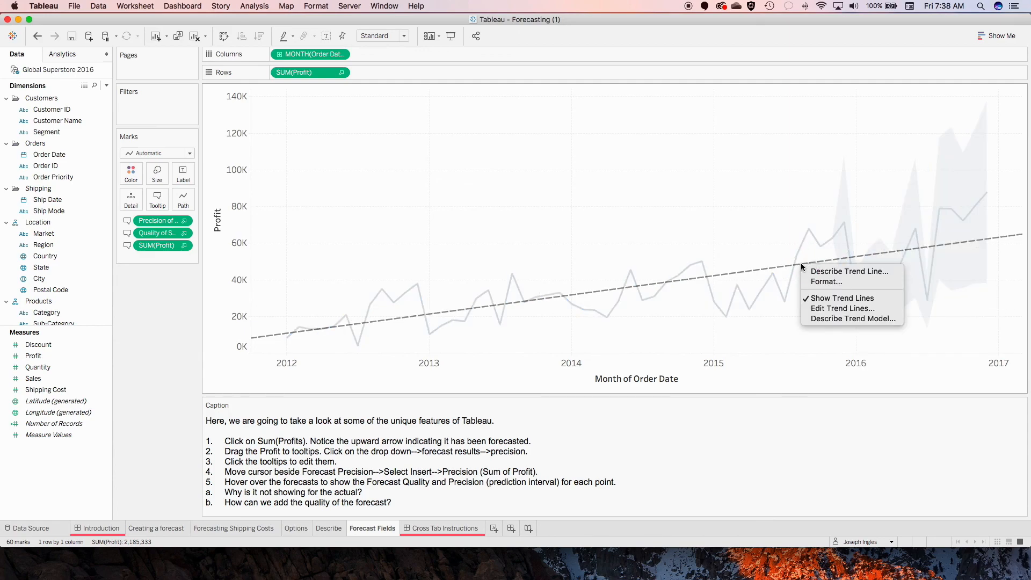
click(848, 309)
click(420, 208)
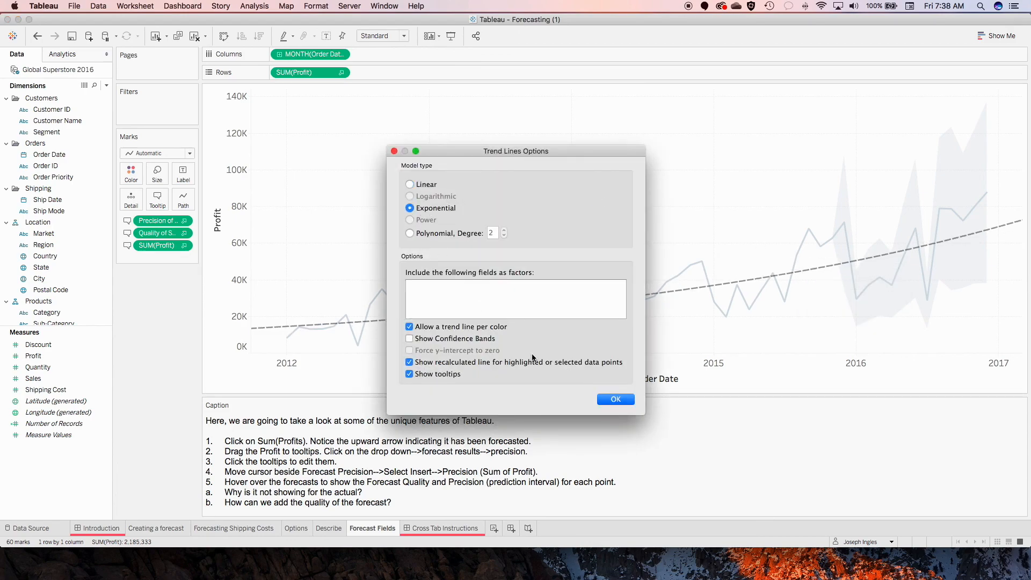
click(626, 400)
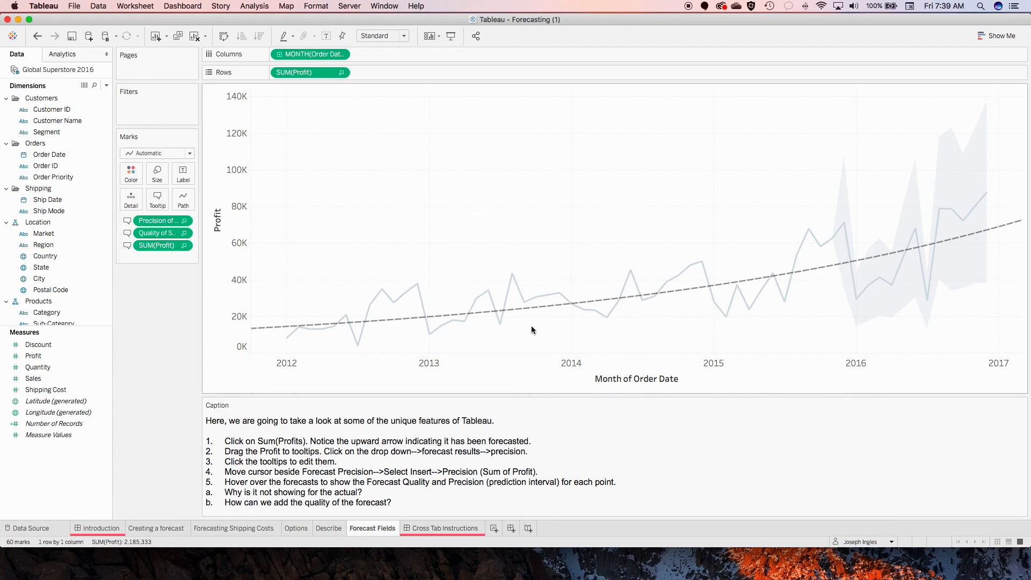
- Hide the trend lines on the profit chart and set the custom forecast model to Additive trend and Additive season
right_click(541, 309)
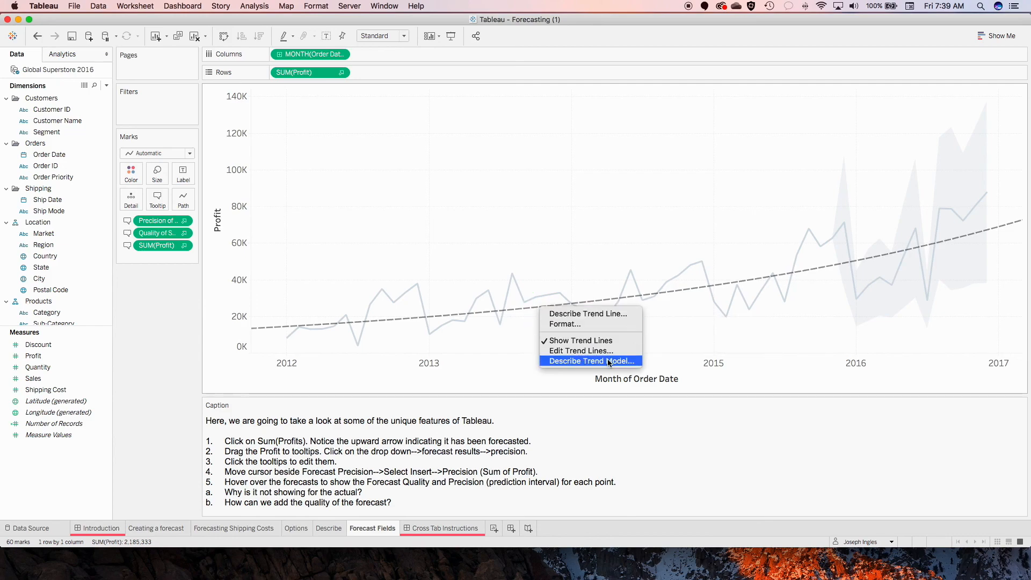
click(563, 340)
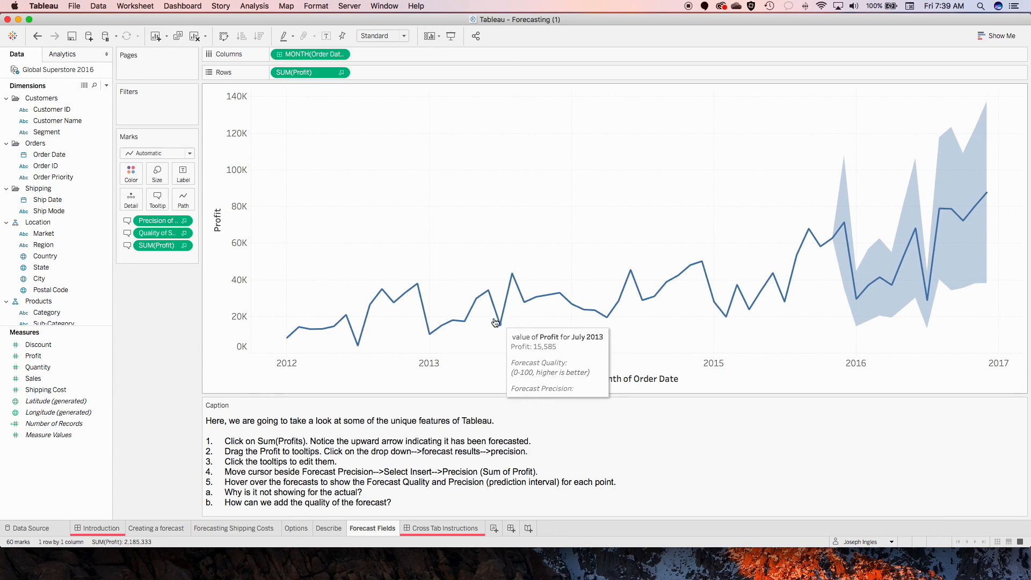
right_click(446, 209)
mouse_move(507, 302)
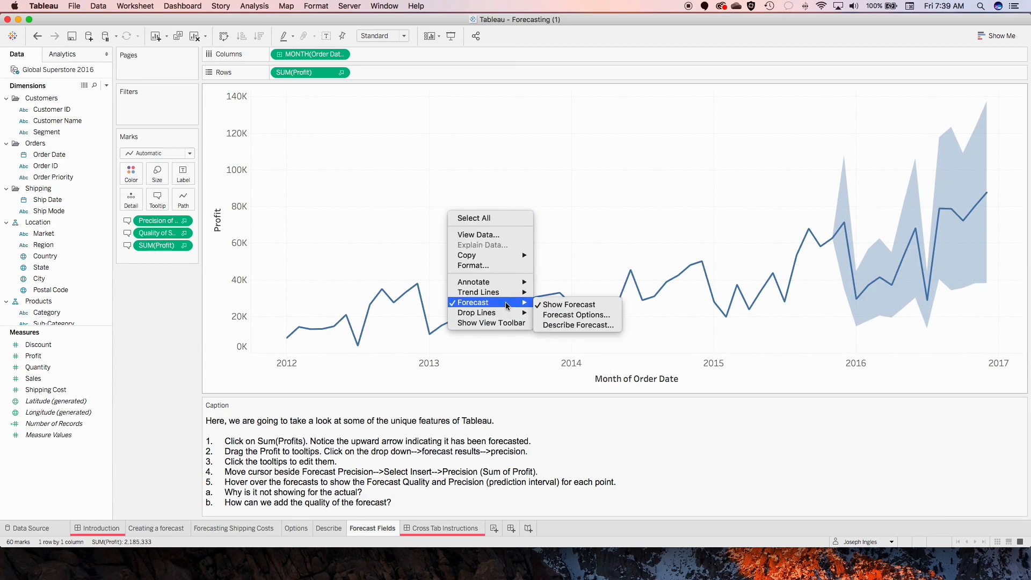
click(593, 315)
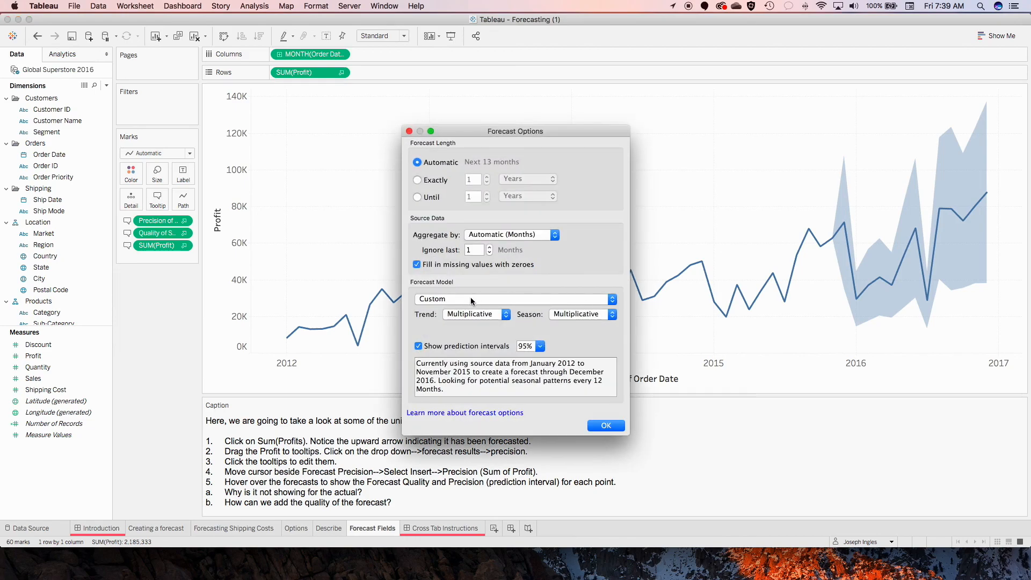
click(466, 314)
click(483, 304)
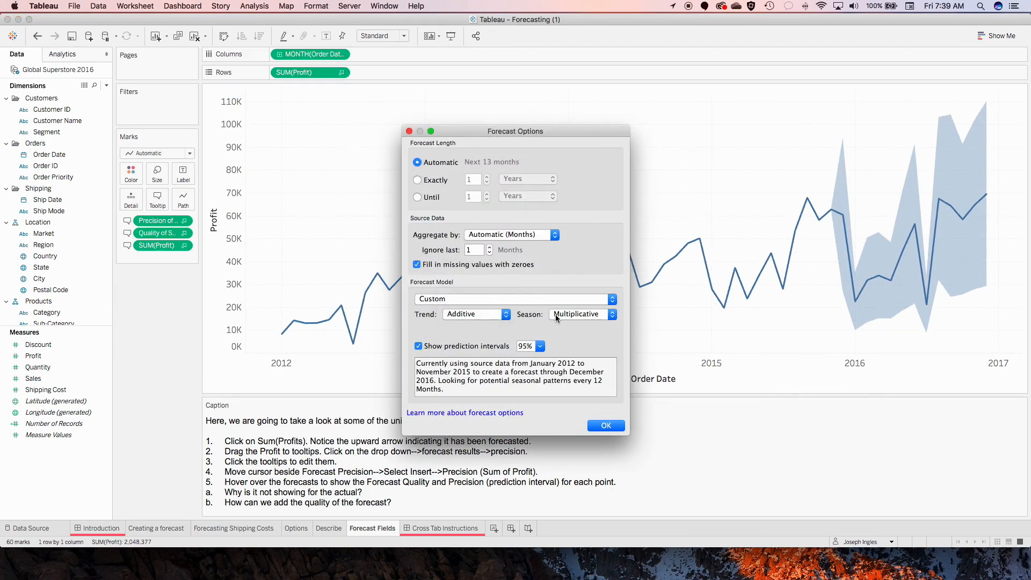
click(562, 315)
click(565, 306)
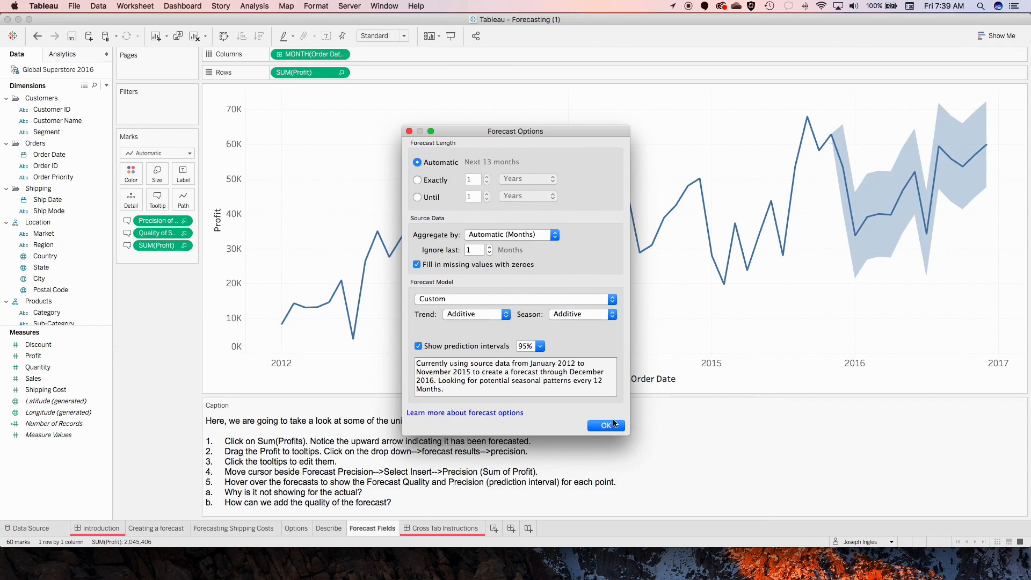
click(606, 425)
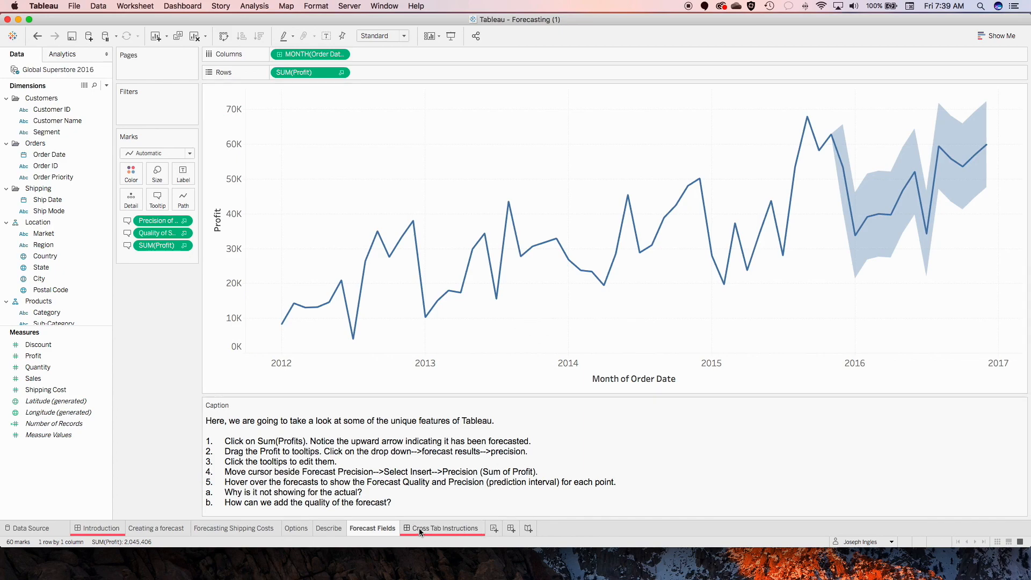
- Go to the Cross Tab Instructions dashboard and duplicate the Forecast Fields sheet as a crosstab
click(435, 529)
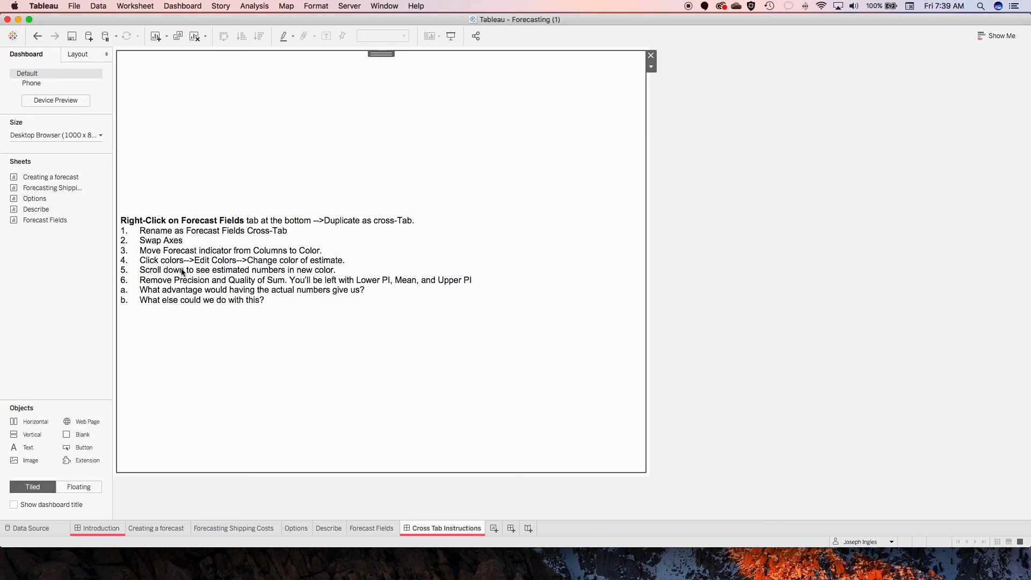
right_click(366, 527)
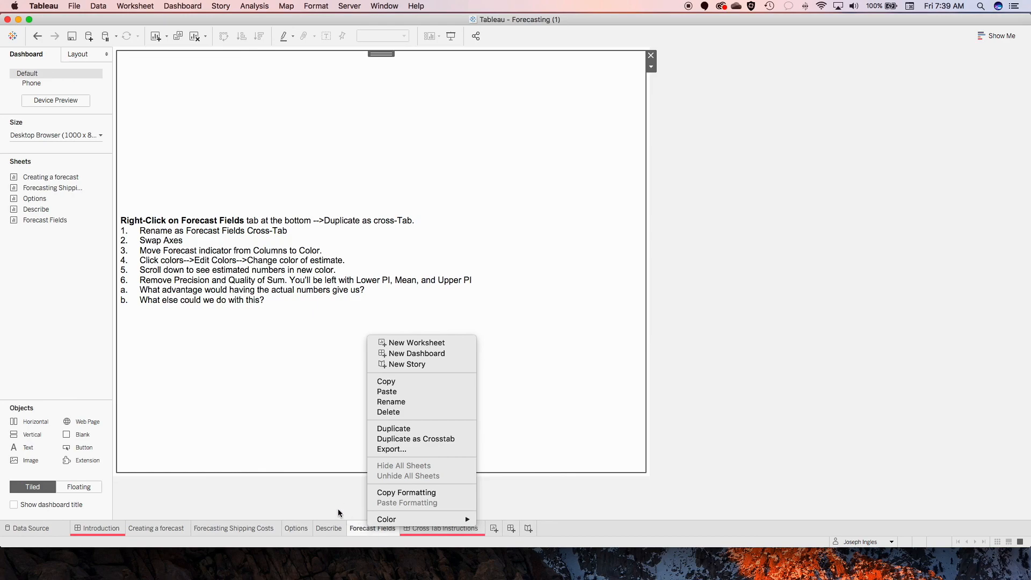
click(465, 439)
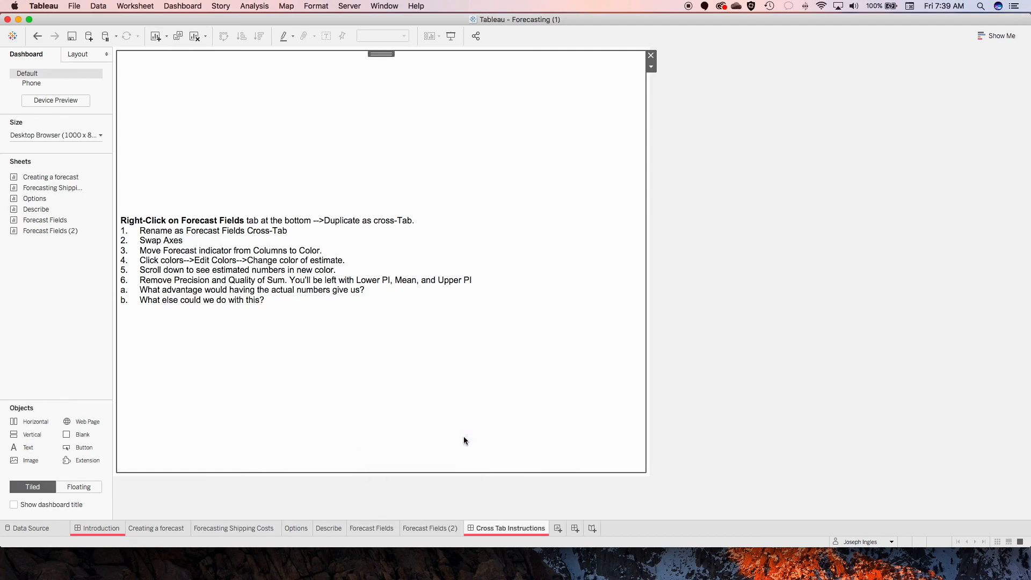
- Rename the duplicated crosstab sheet to Forecast Fields Cross Tab
right_click(440, 530)
click(514, 402)
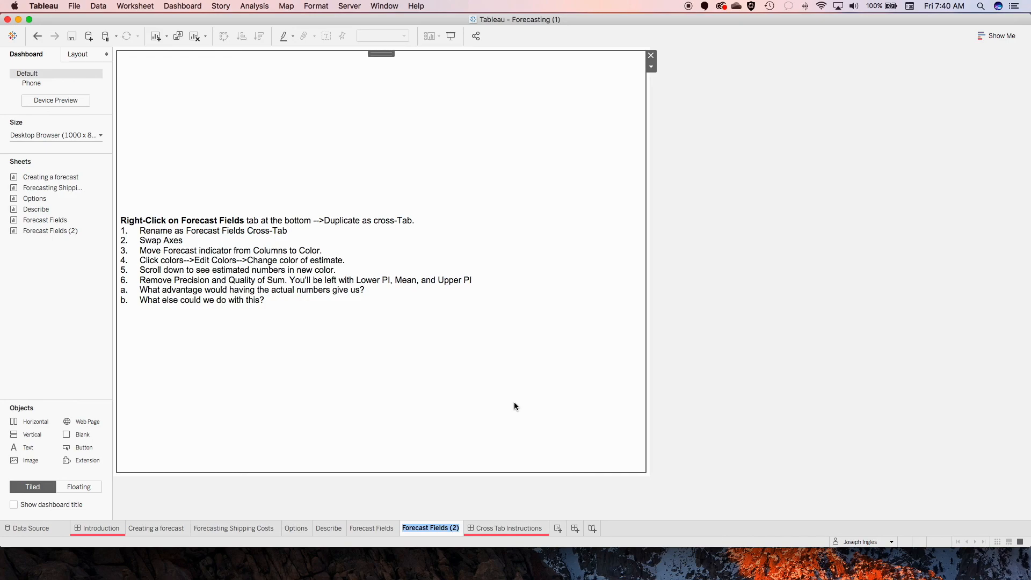
key(Right)
key(BackSpace)
key(BackSpace)
text(Cross Tab)
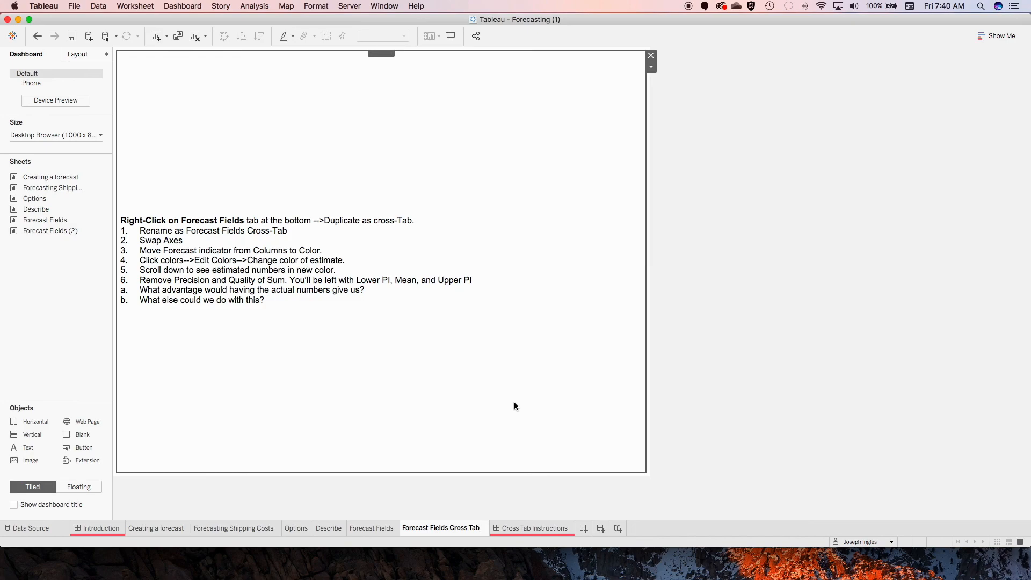
key(Return)
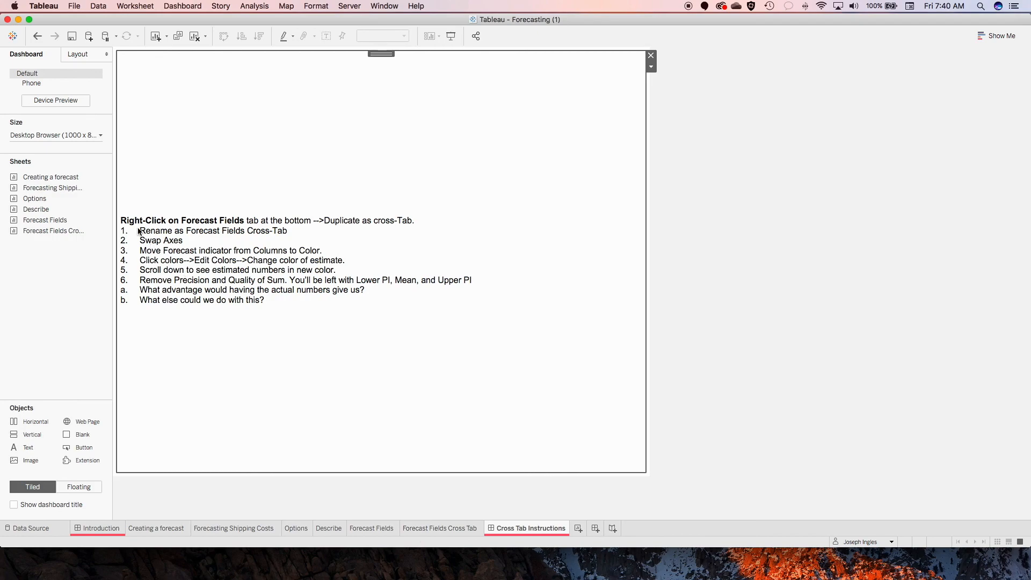
- Copy the instructions from "Rename as Forecast Fields Cross-Tab" through the last question in the Cross Tab Instructions dashboard's text object
double_click(313, 322)
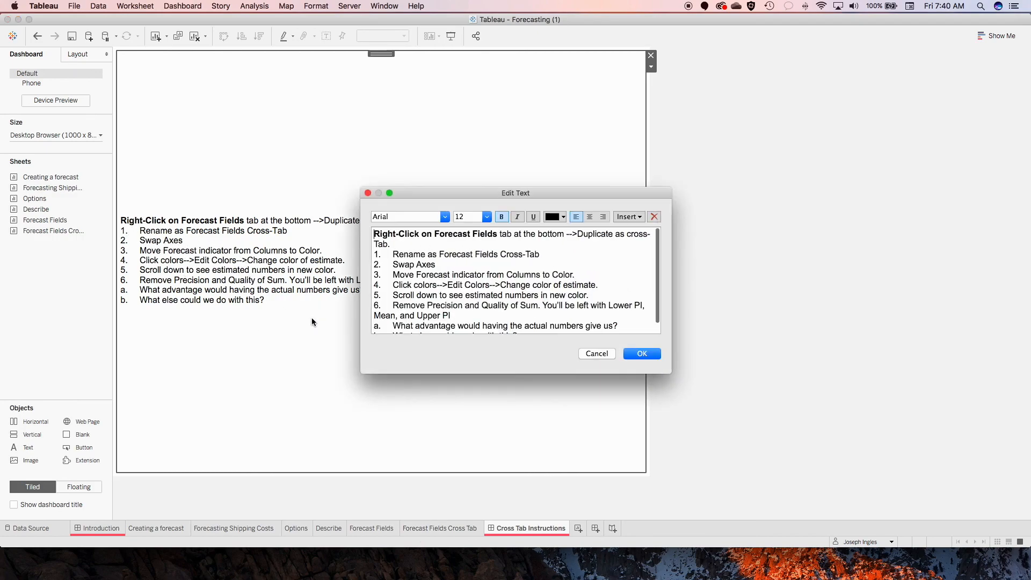
drag(393, 254, 560, 387)
key(super+c)
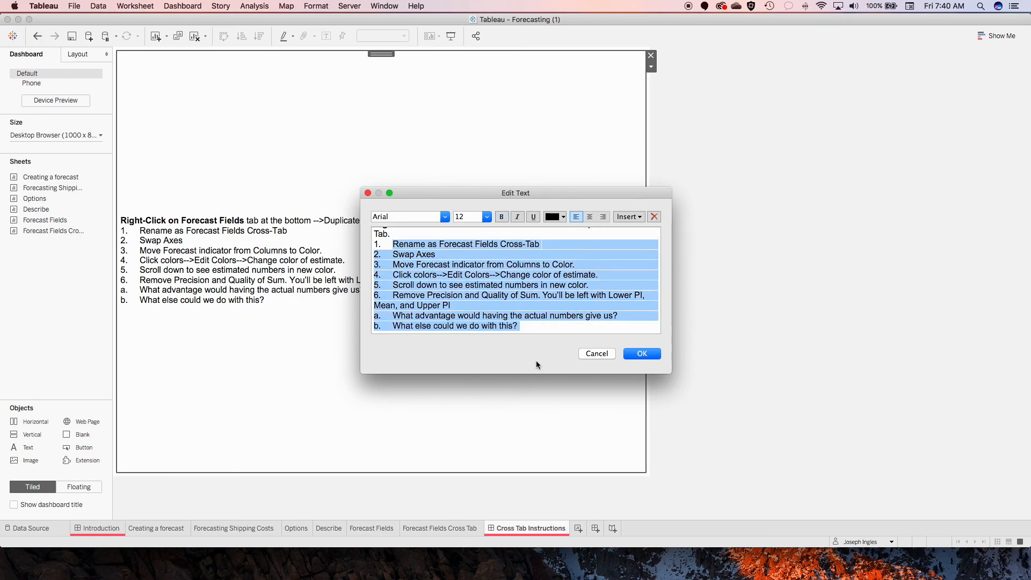
click(640, 355)
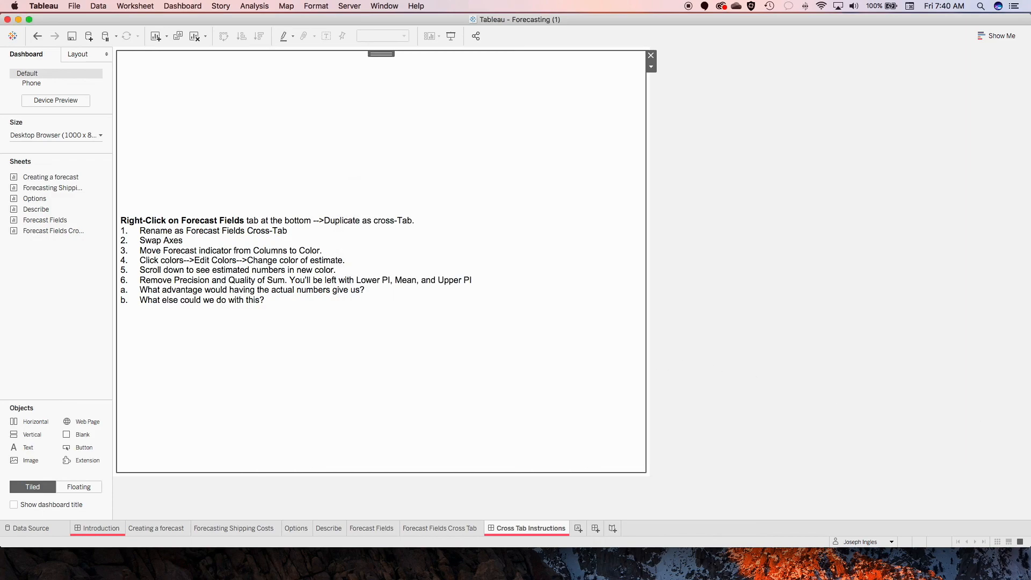
- Switch to Word, paste the copied instructions into a new blank document moved off this screen, and close the Final_Presentation_Guidelines document
key(super+Tab)
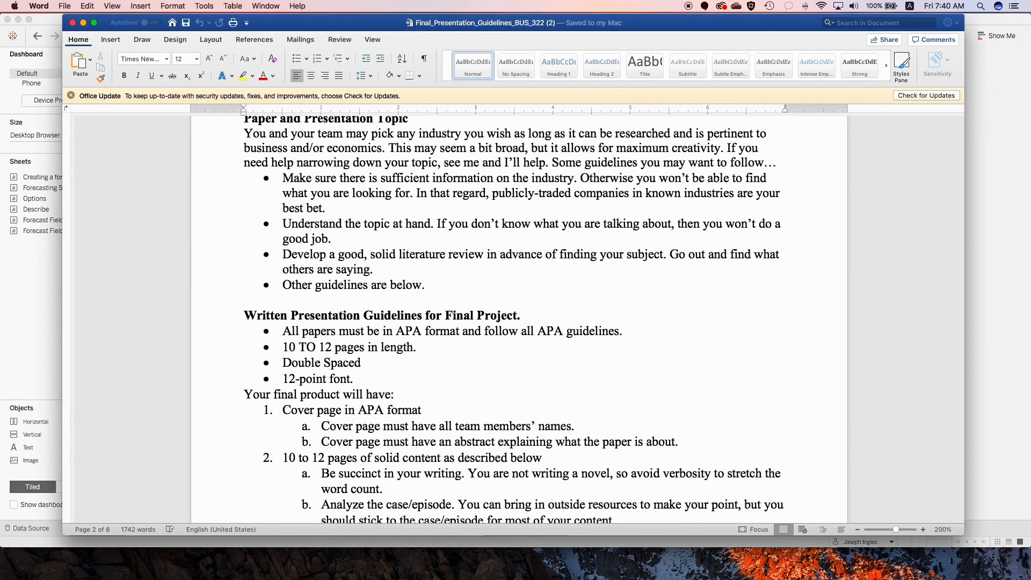
click(65, 6)
click(71, 20)
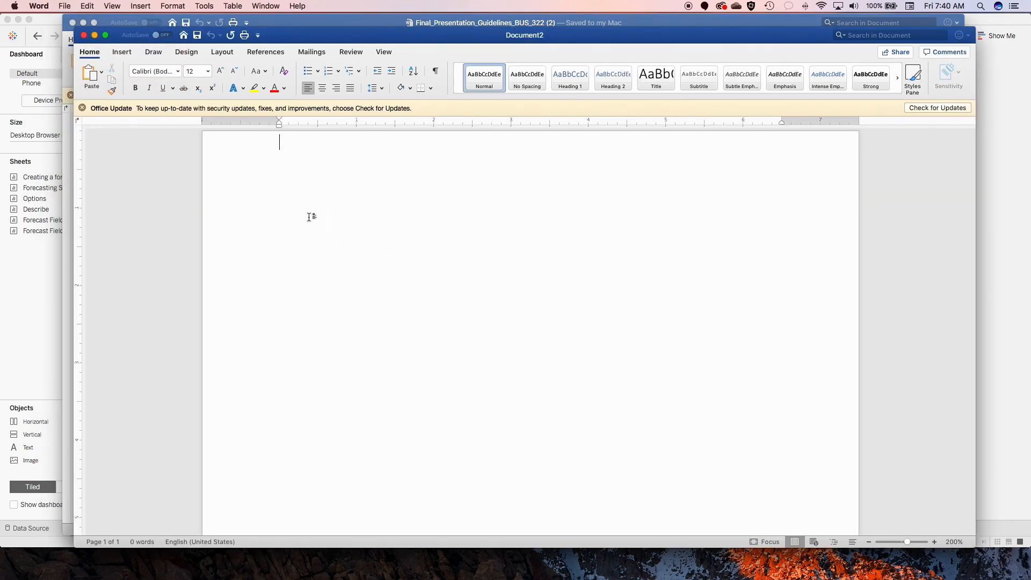
key(super+v)
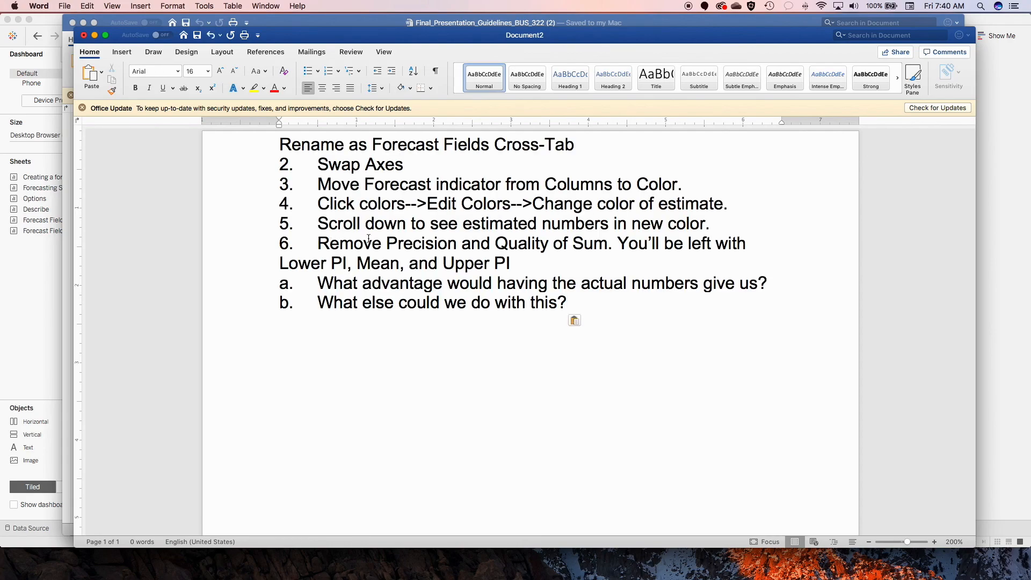
drag(298, 37, 1030, 102)
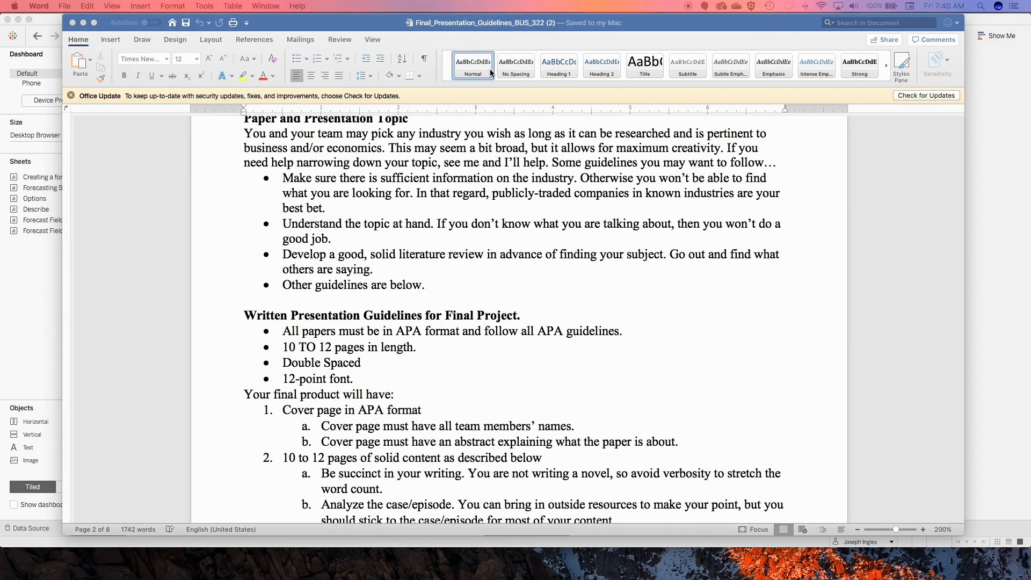
click(72, 23)
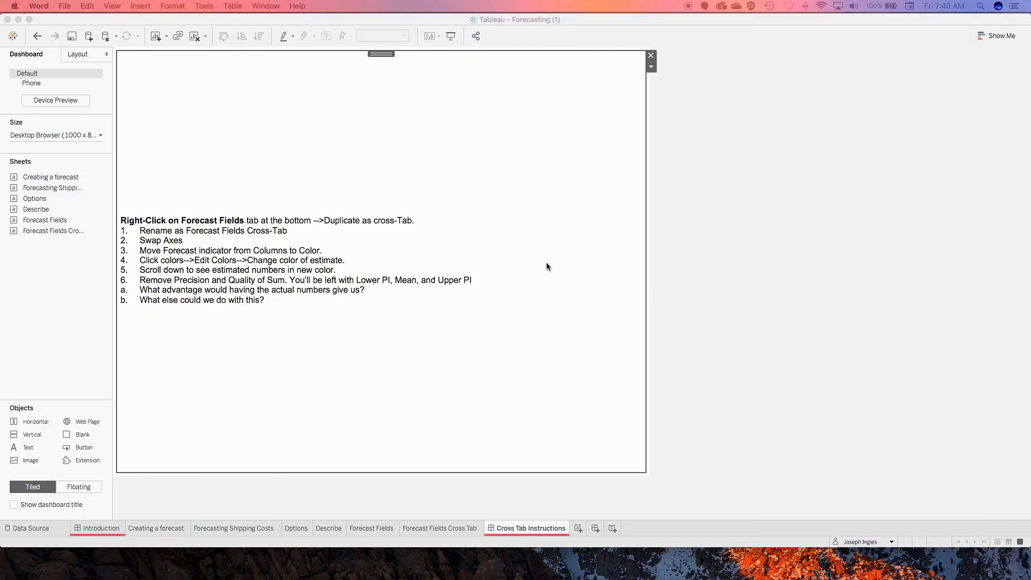
- Swap the rows and columns of the Forecast Fields Cross Tab sheet and examine its actual and forecast months
click(458, 528)
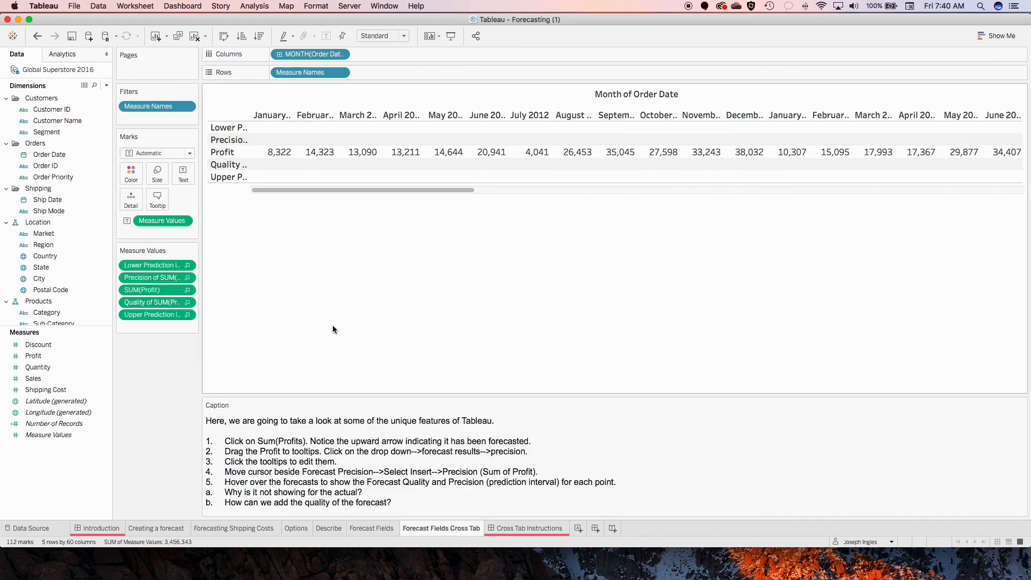
click(372, 528)
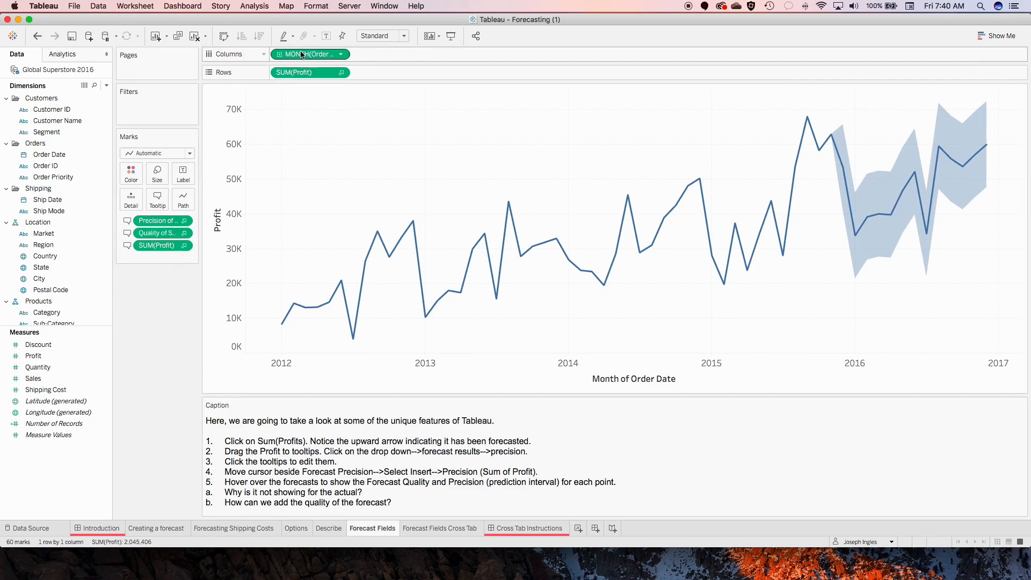
click(456, 529)
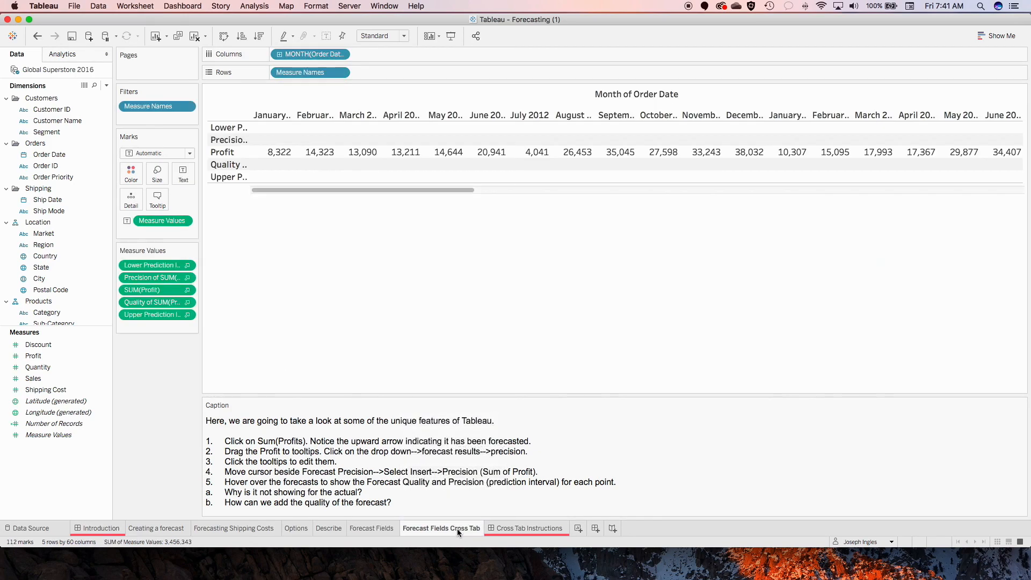
click(222, 38)
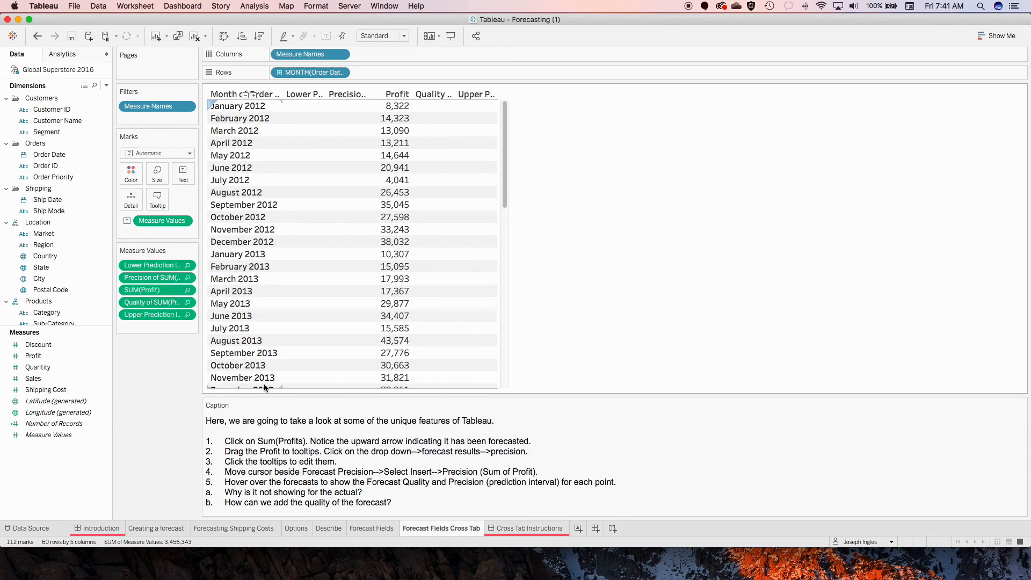
scroll(264, 341, down, 15)
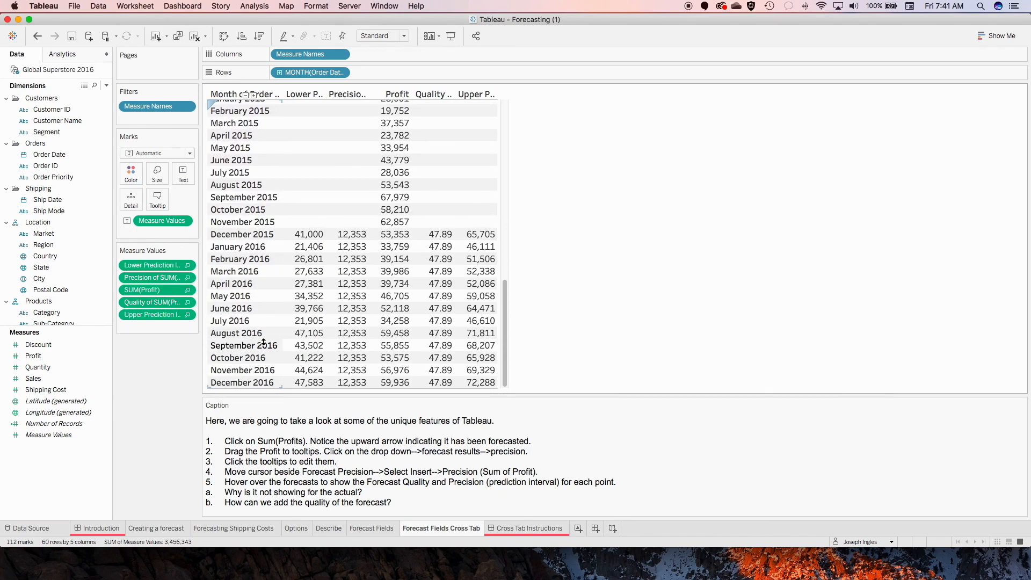
scroll(264, 342, up, 2)
mouse_move(307, 264)
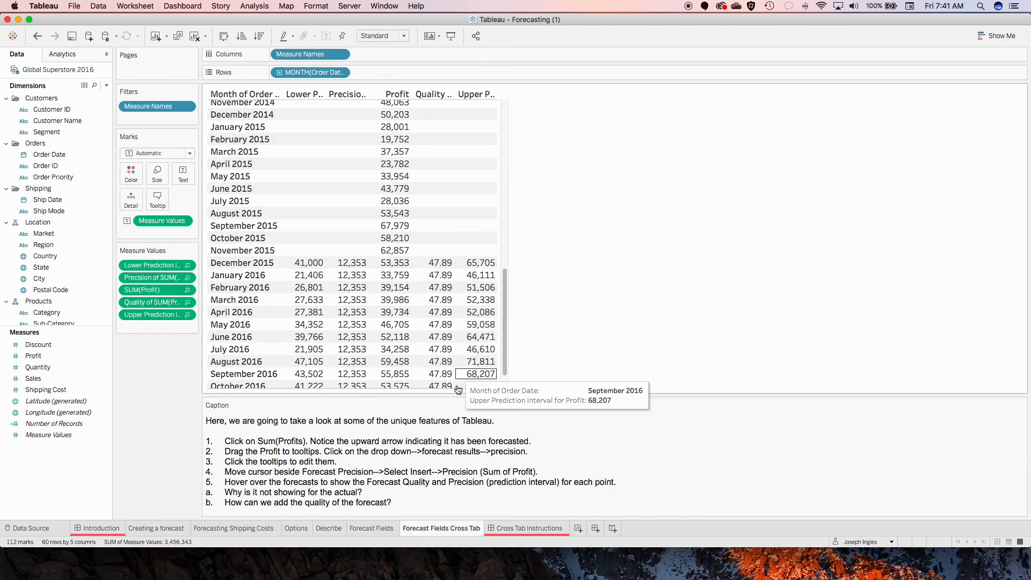
scroll(291, 203, up, 10)
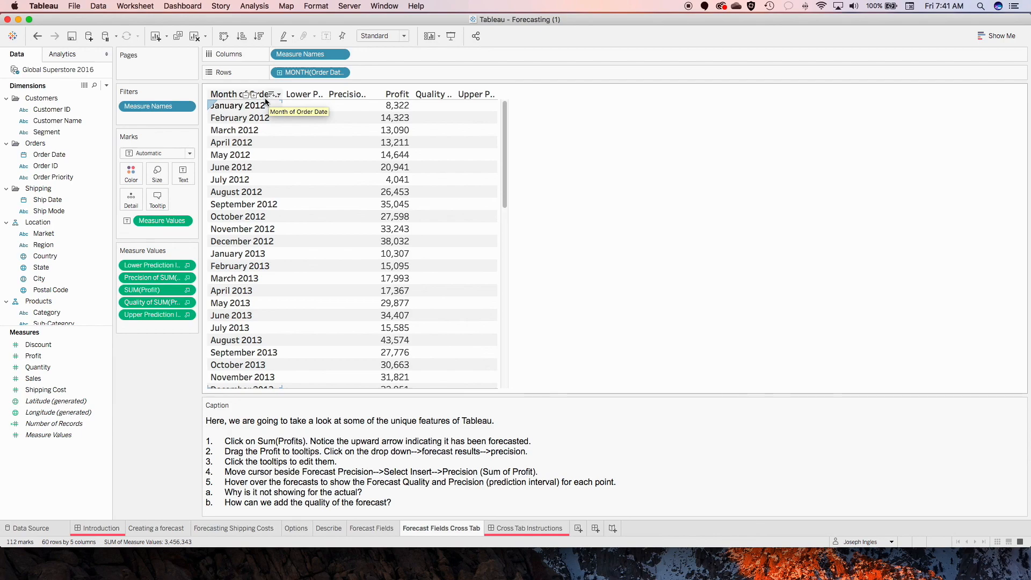
- Move Measure Names from Columns to Color in the crosstab and look over the colored forecast values
click(132, 174)
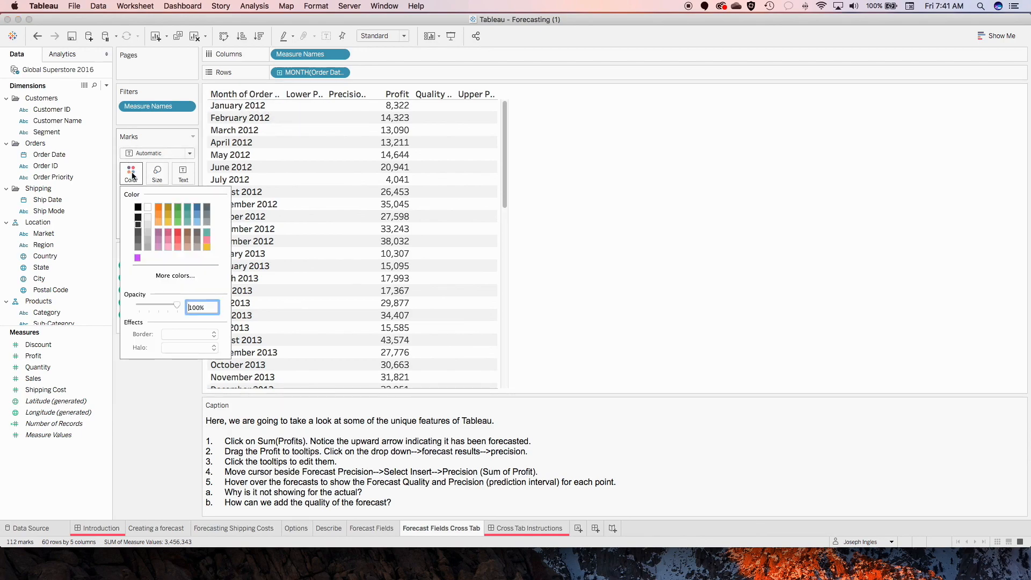
click(145, 403)
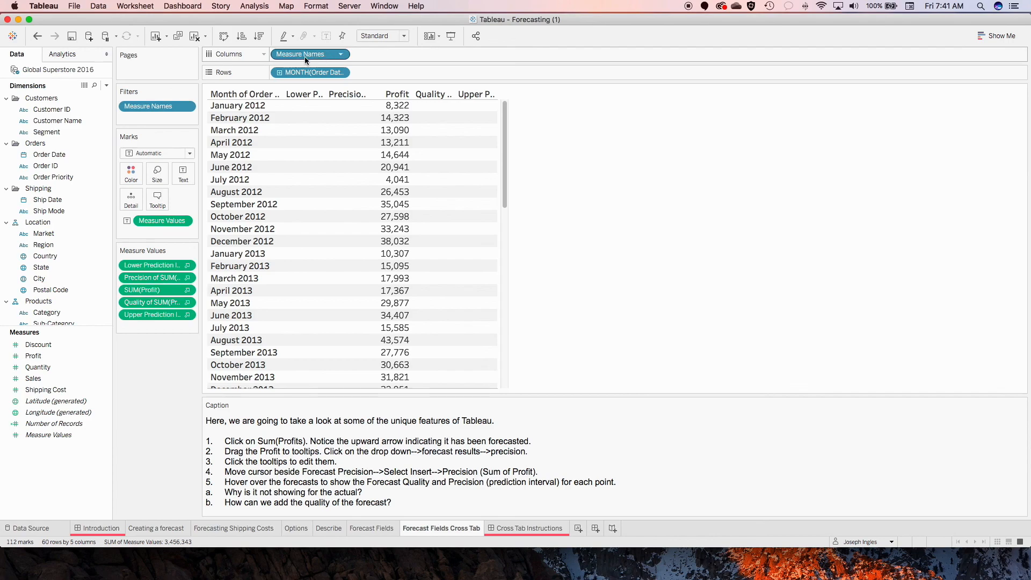
drag(305, 54, 131, 178)
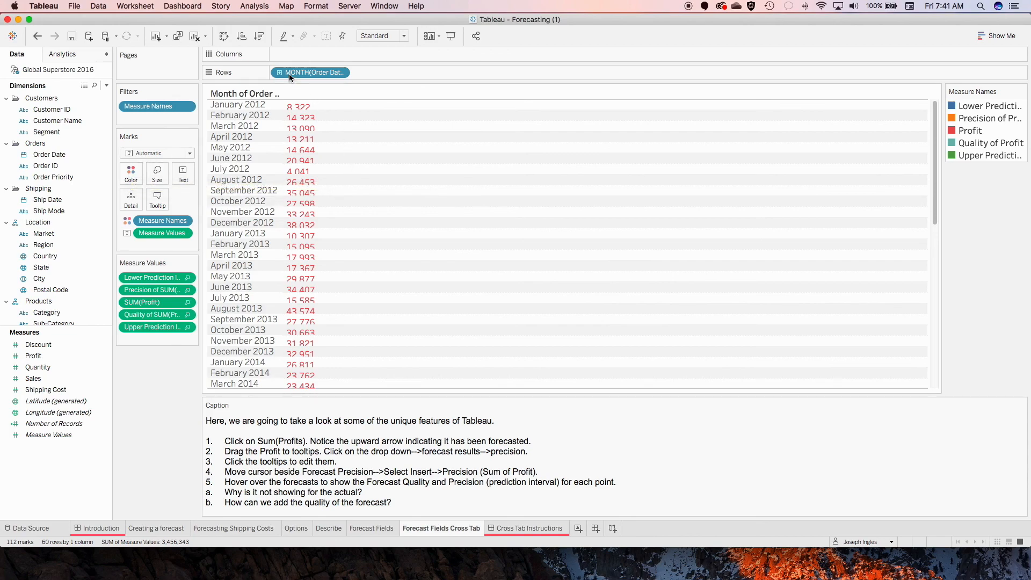
scroll(314, 276, down, 10)
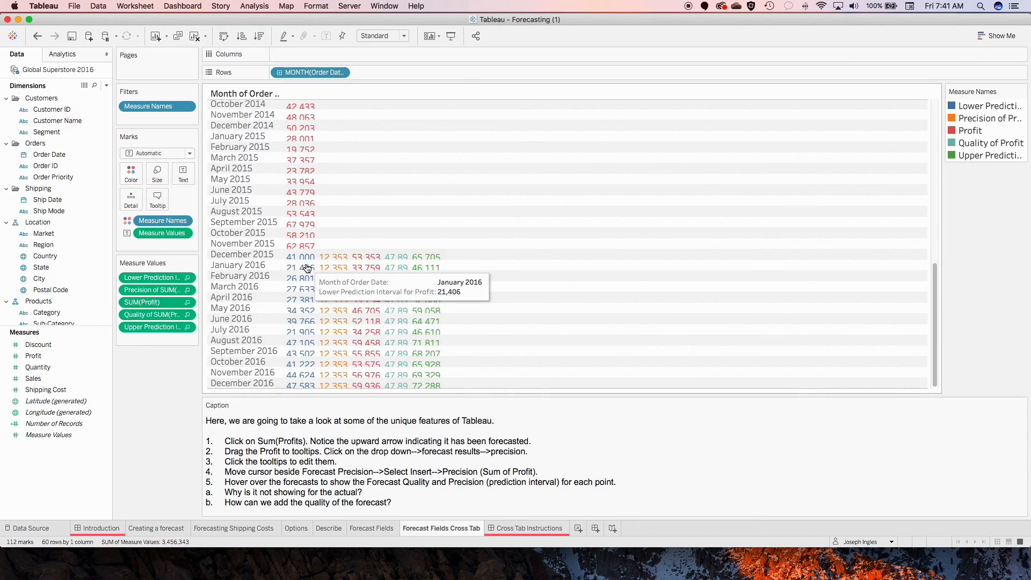
scroll(299, 271, up, 10)
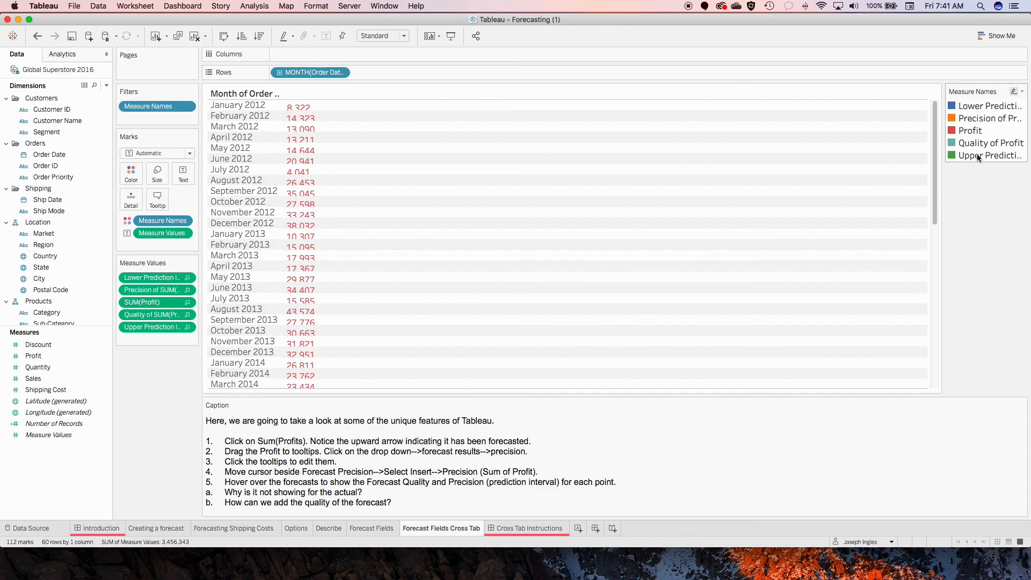
- Open the Measure Names color settings and assign green to Profit
click(131, 171)
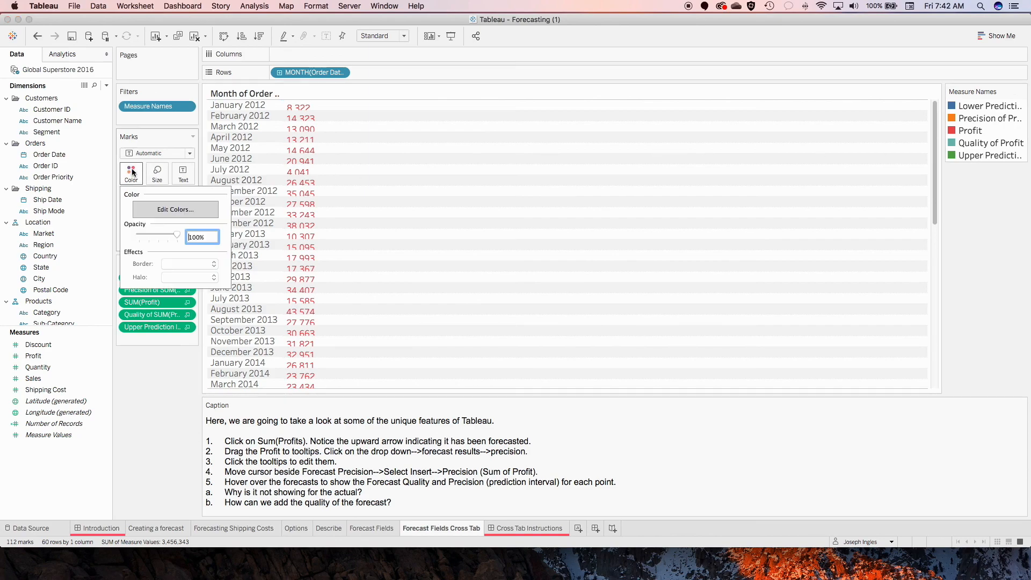
click(205, 211)
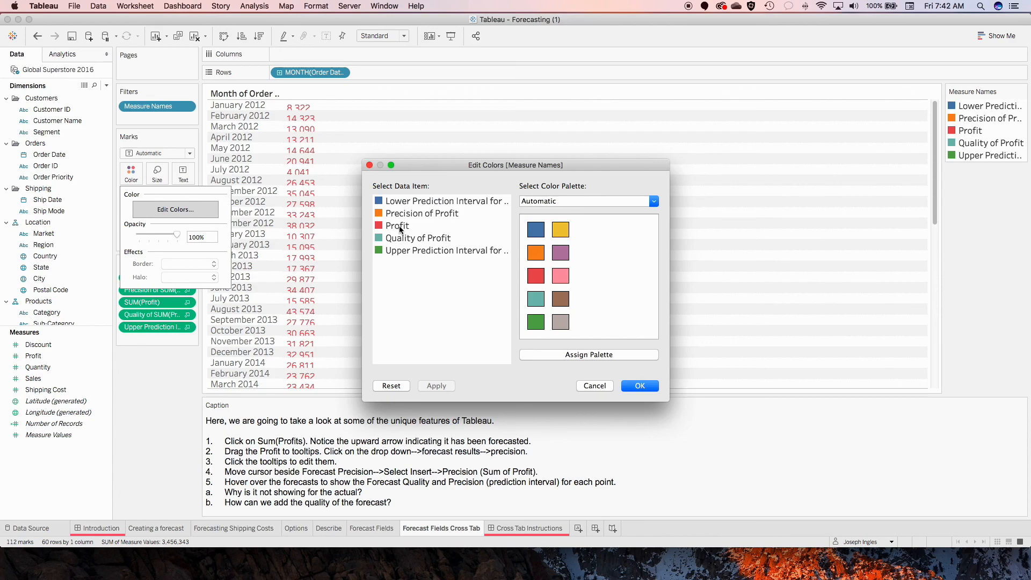
click(405, 202)
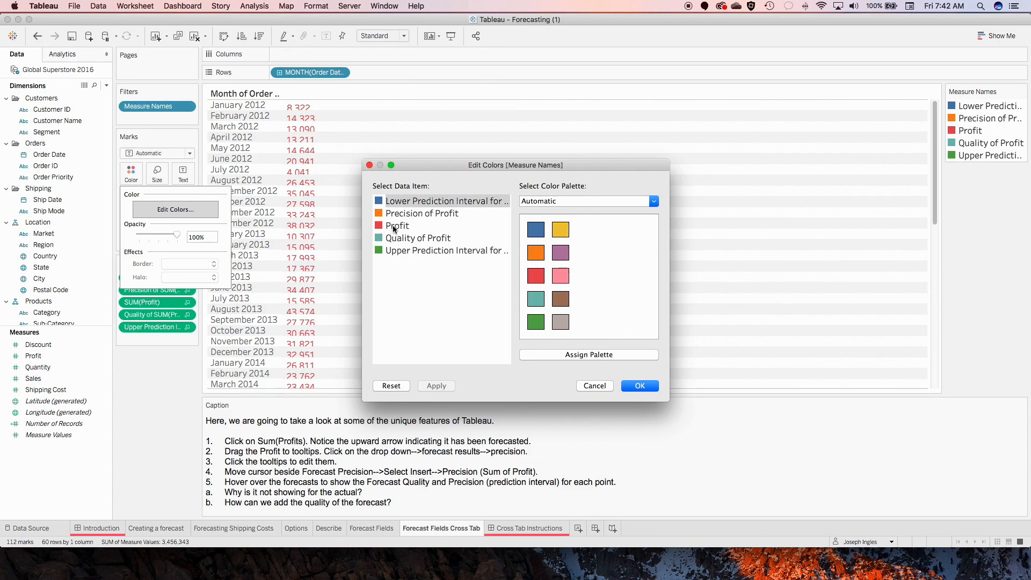
click(393, 226)
click(535, 322)
- Assign blue to Precision of Profit, Quality of Profit and the Upper Prediction Interval, and apply the Measure Names colors
click(403, 201)
click(420, 213)
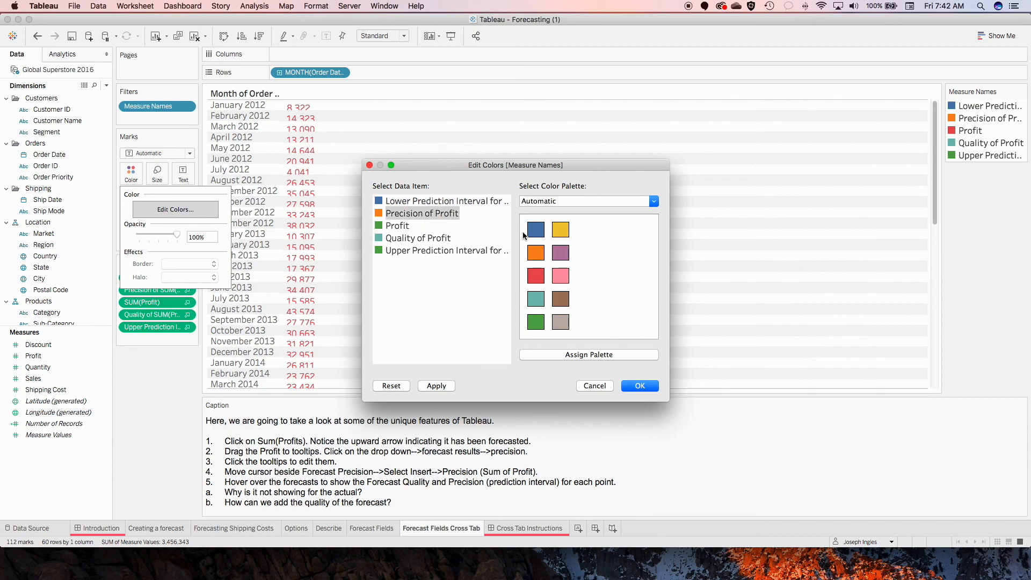
click(536, 229)
click(434, 238)
click(535, 229)
click(479, 252)
click(535, 229)
click(436, 386)
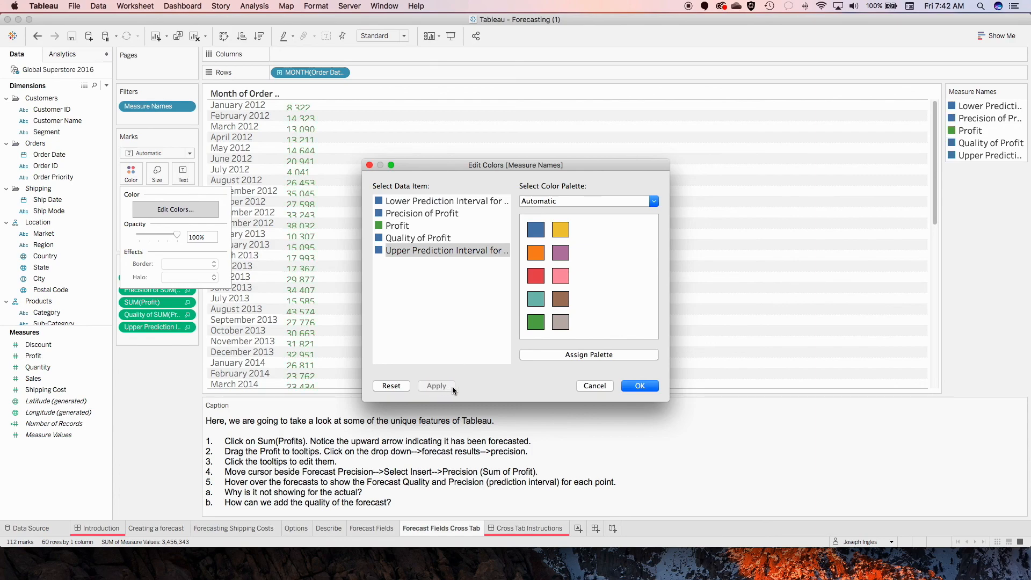
click(639, 386)
- Look over the recolored forecast months and remove Precision and Quality of Profit from the Measure Values
scroll(304, 143, down, 2)
scroll(304, 142, down, 10)
mouse_move(368, 268)
mouse_move(368, 386)
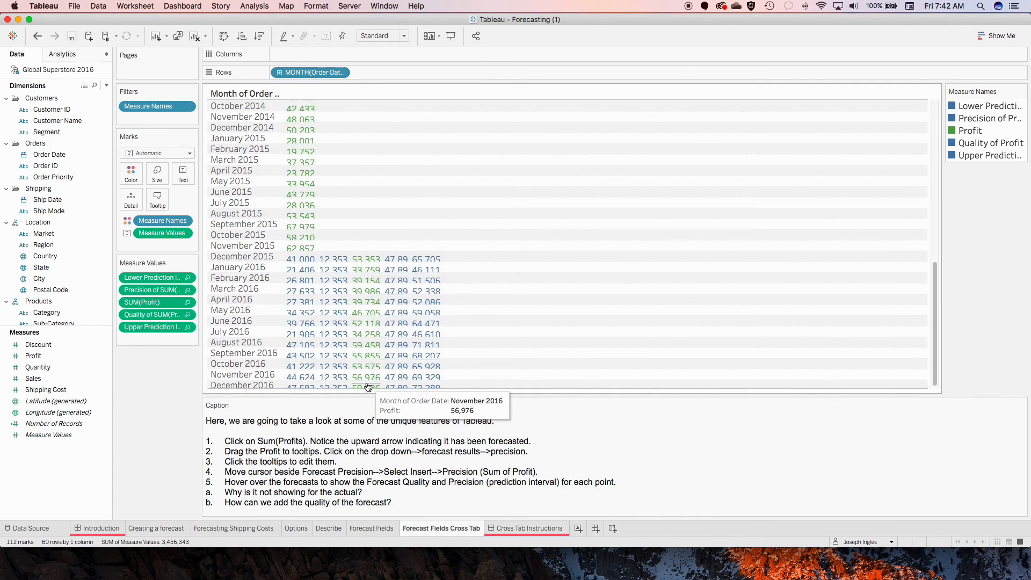
mouse_move(435, 280)
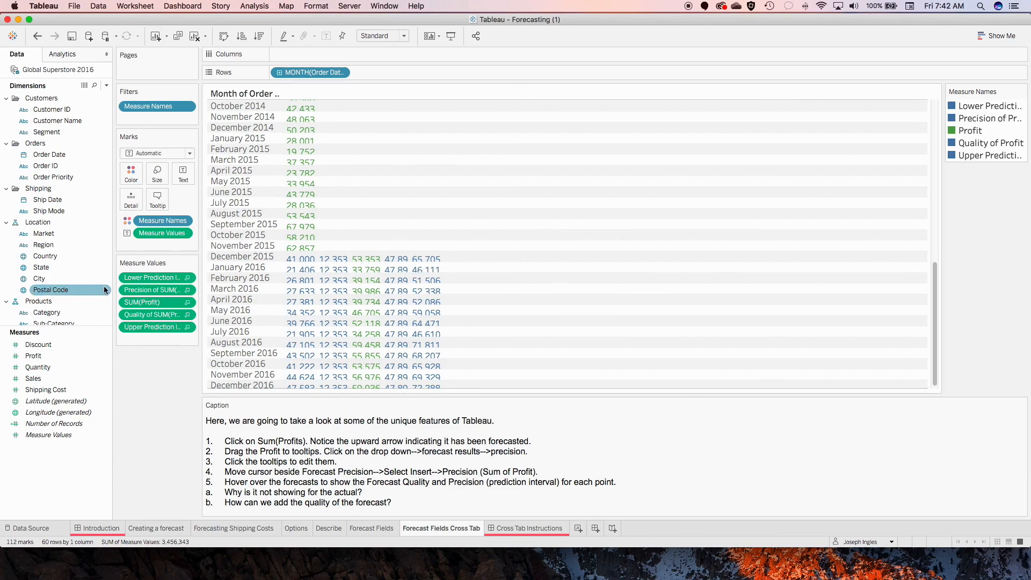
right_click(138, 291)
click(191, 388)
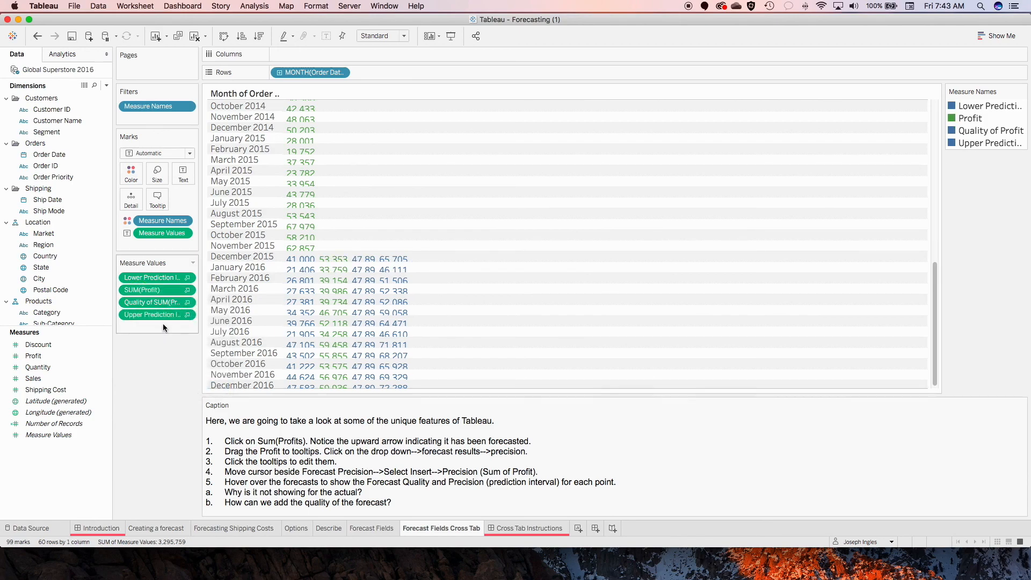
right_click(154, 302)
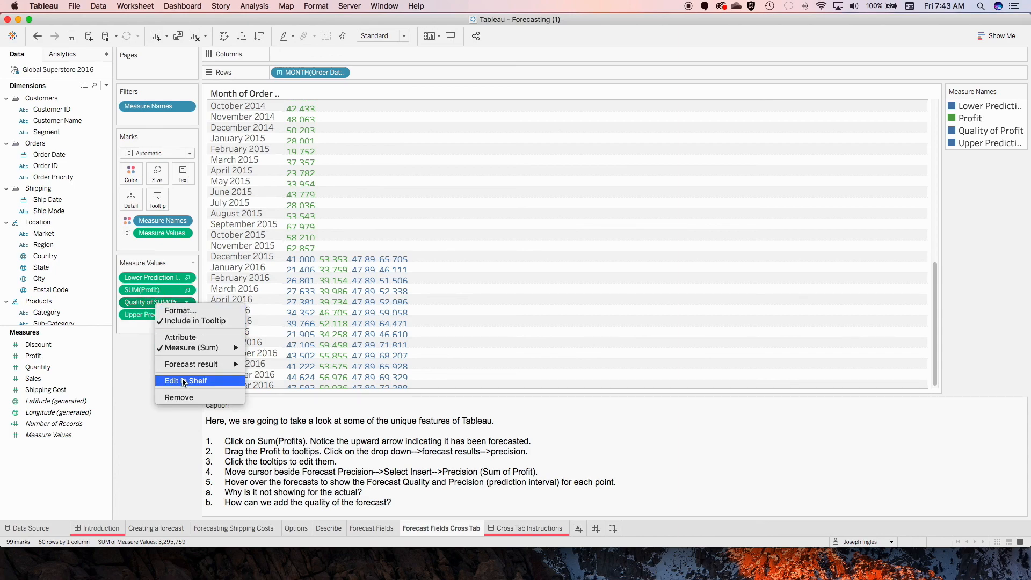
click(182, 398)
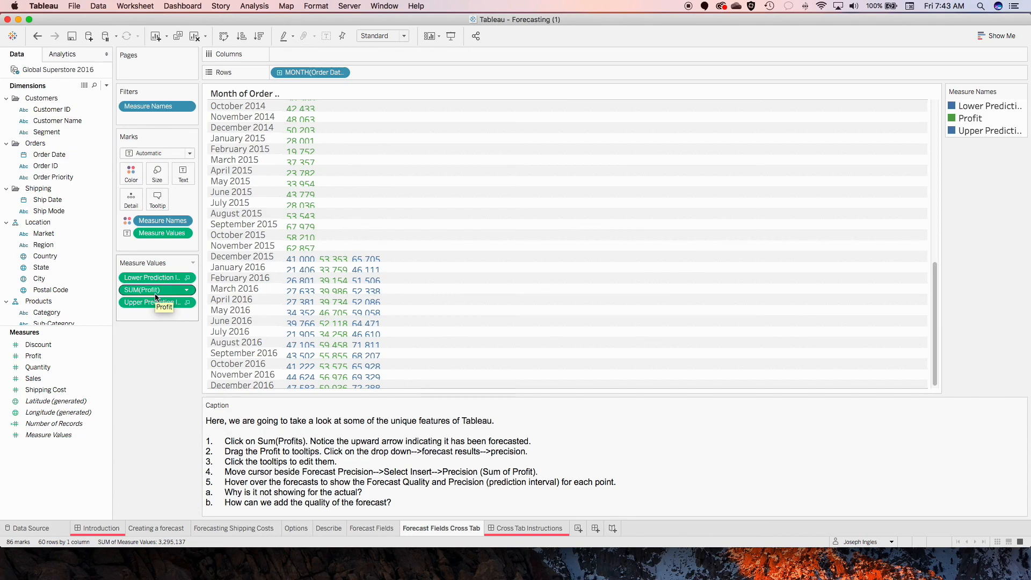
- Try plotting Measure Values against the order months as a line chart with its rows and columns swapped
drag(30, 436, 295, 55)
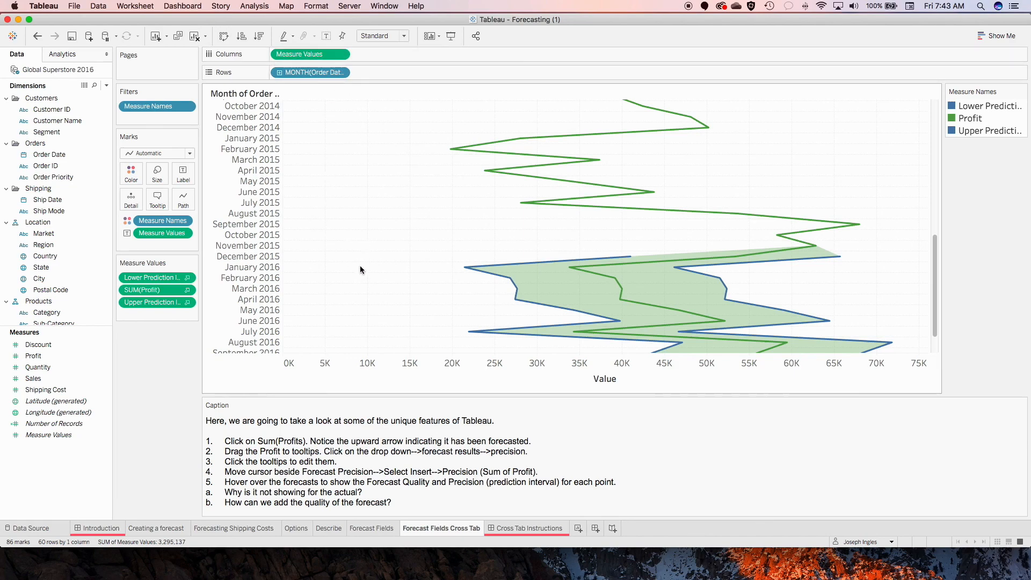
mouse_move(523, 290)
click(224, 37)
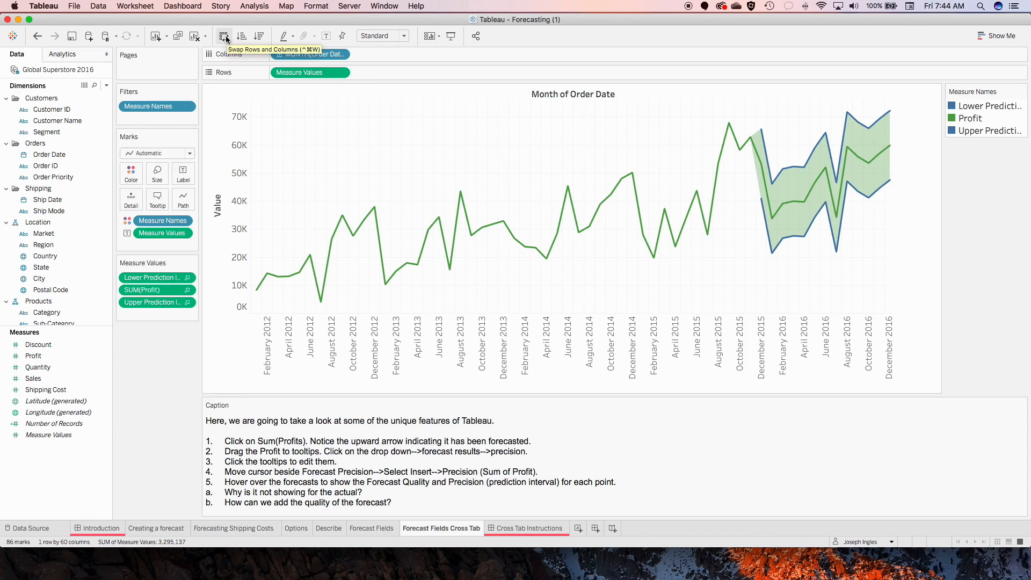
click(224, 37)
drag(317, 54, 95, 320)
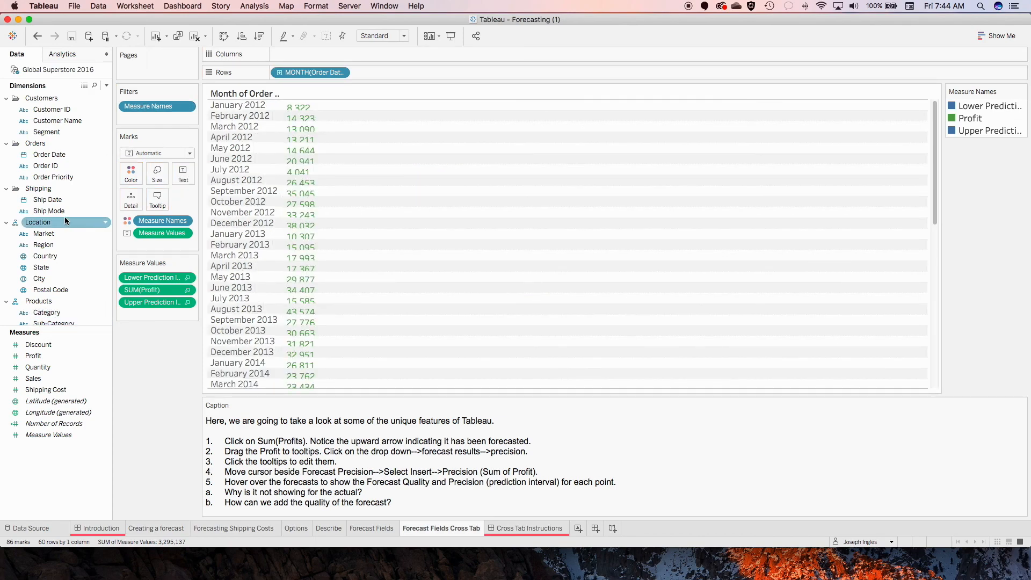
- Add Measure Names to Columns and compare the lower and upper prediction intervals with Profit for the forecast months
scroll(67, 214, down, 5)
scroll(68, 217, up, 5)
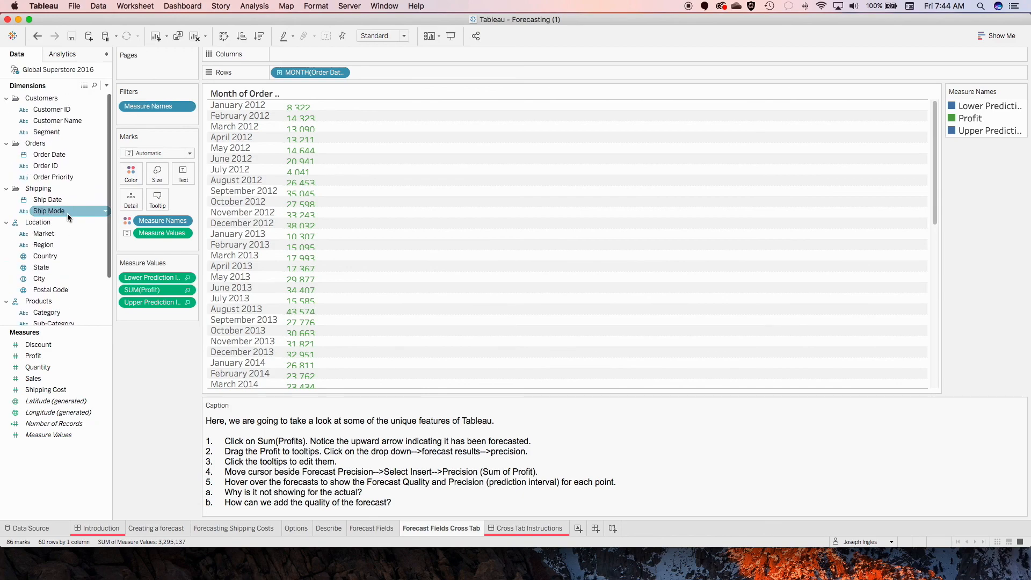
scroll(74, 224, down, 2)
scroll(75, 222, down, 3)
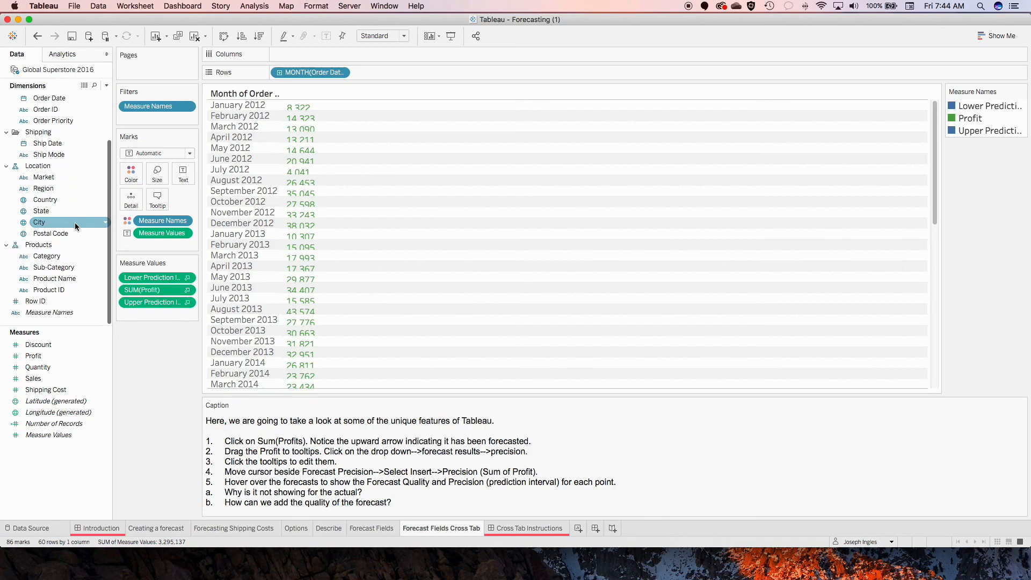
drag(45, 311, 300, 53)
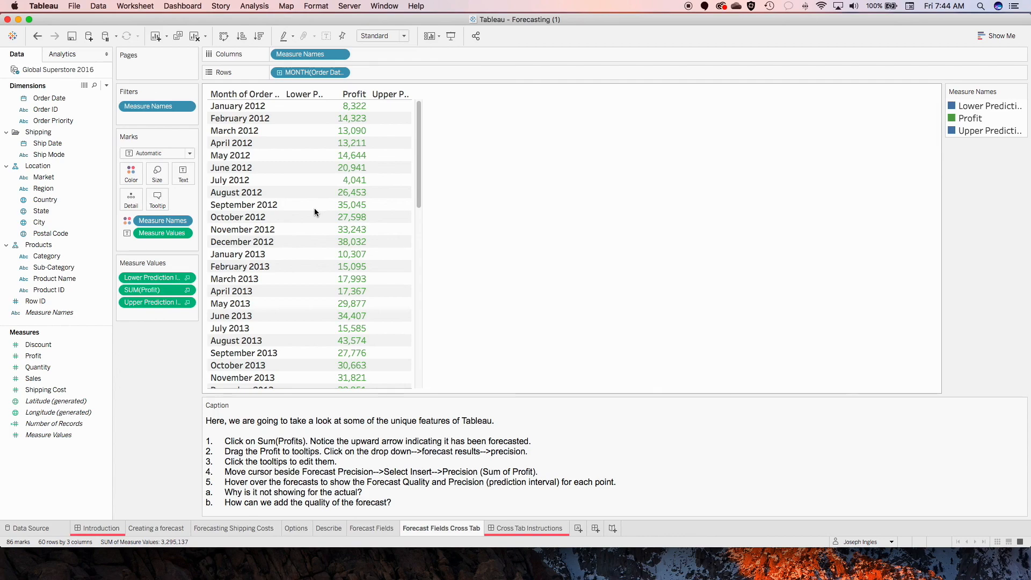
scroll(314, 211, down, 15)
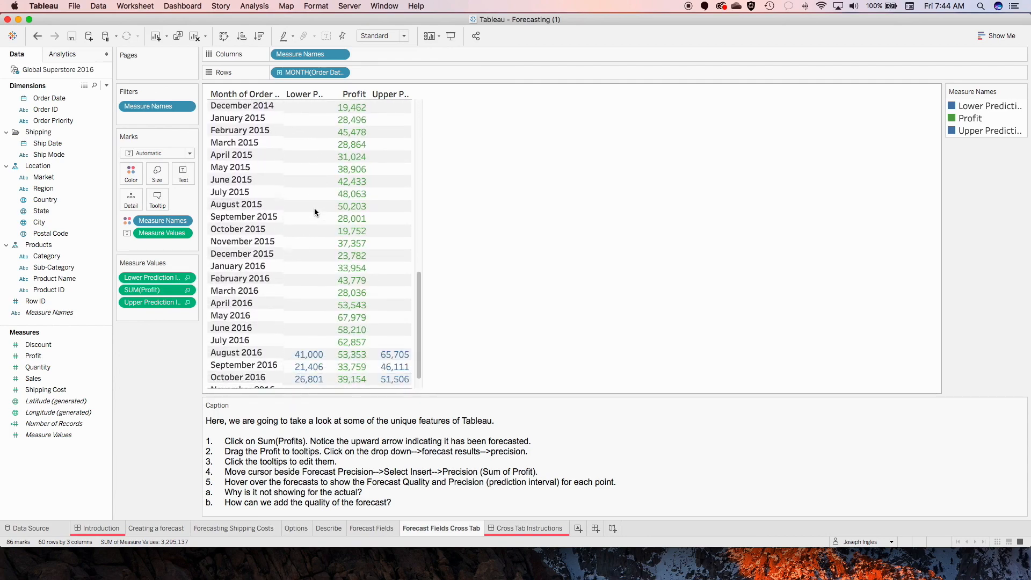
scroll(314, 211, down, 5)
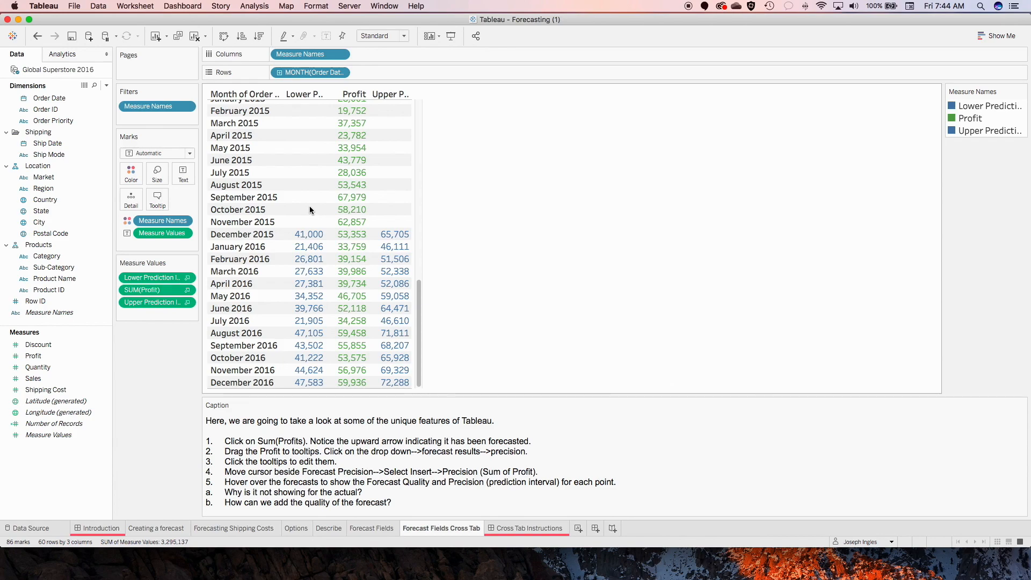
mouse_move(310, 316)
mouse_move(393, 248)
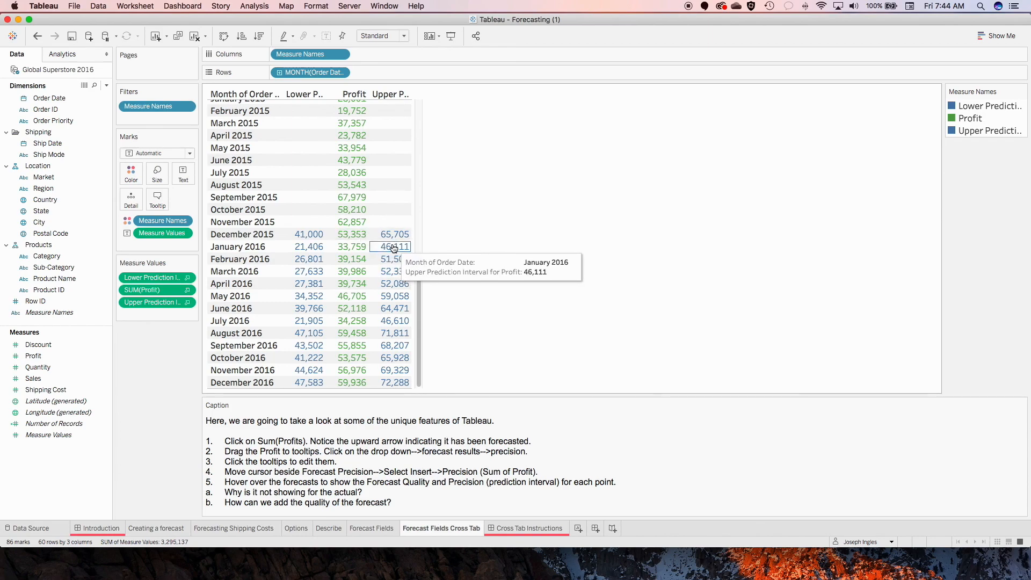
mouse_move(303, 273)
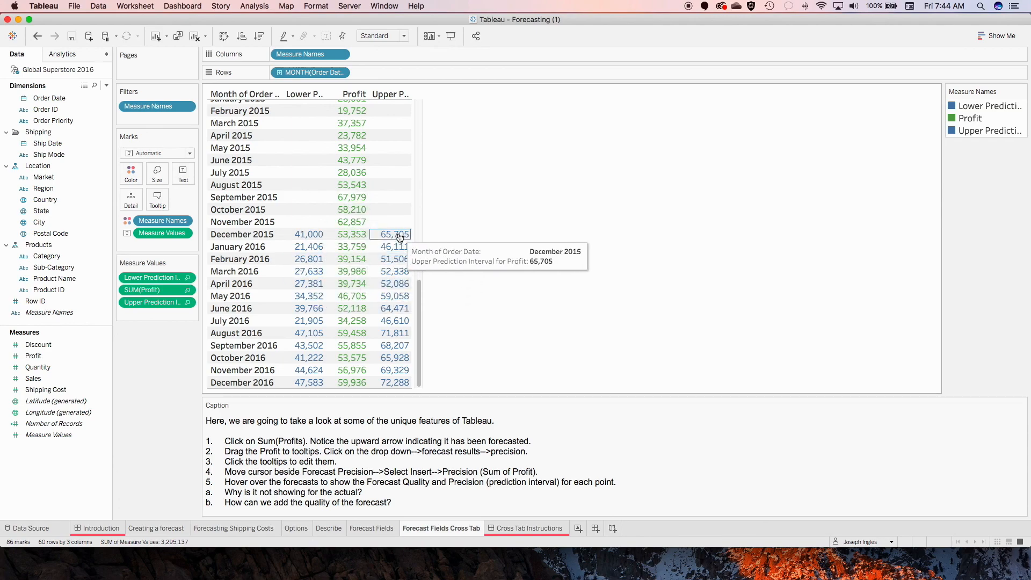
mouse_move(311, 243)
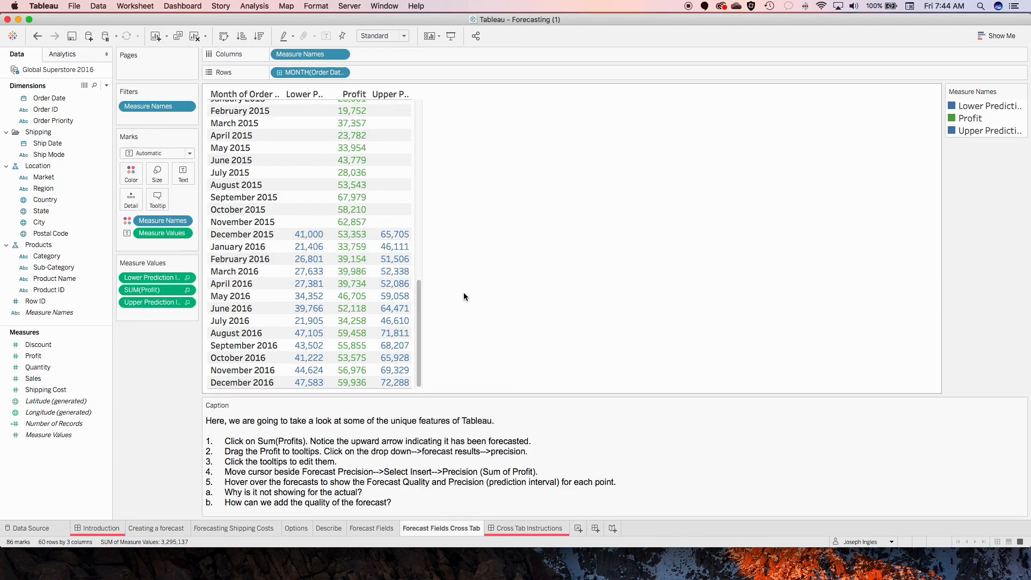
- Swap the crosstab's rows and columns so months run across, and examine the forecast months at the far end
click(221, 36)
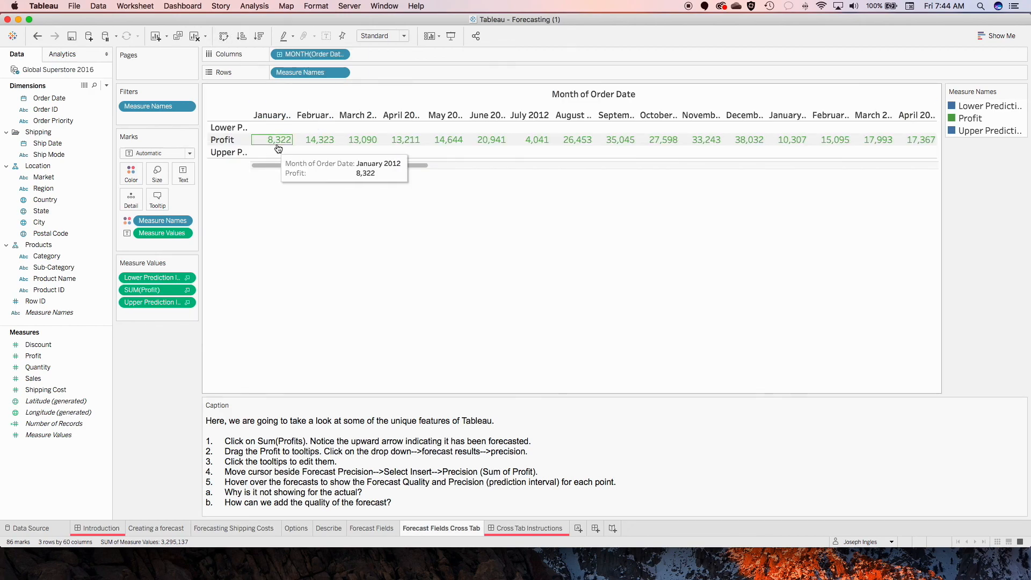
scroll(284, 141, right, 5)
scroll(293, 147, right, 15)
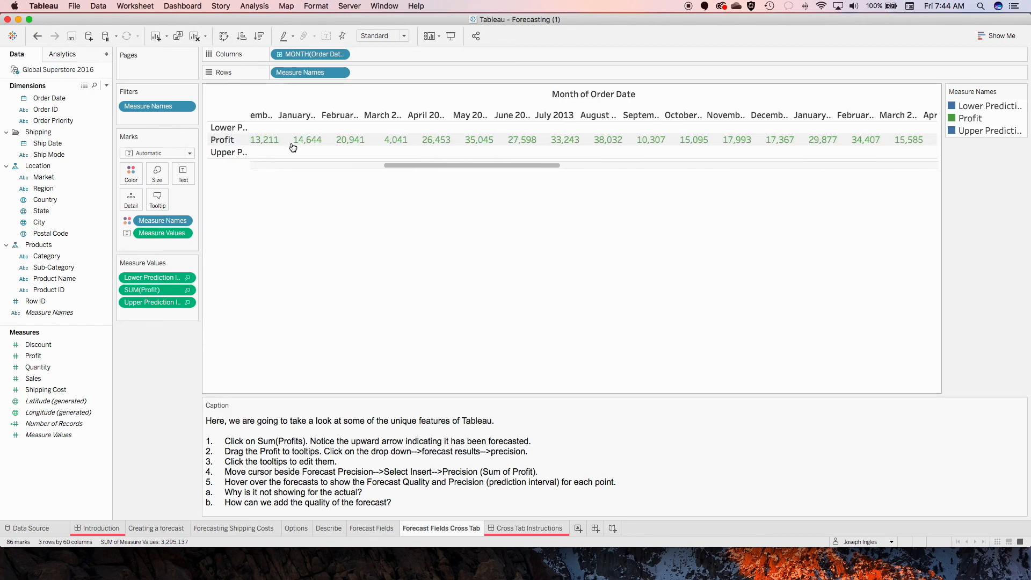
scroll(292, 148, right, 10)
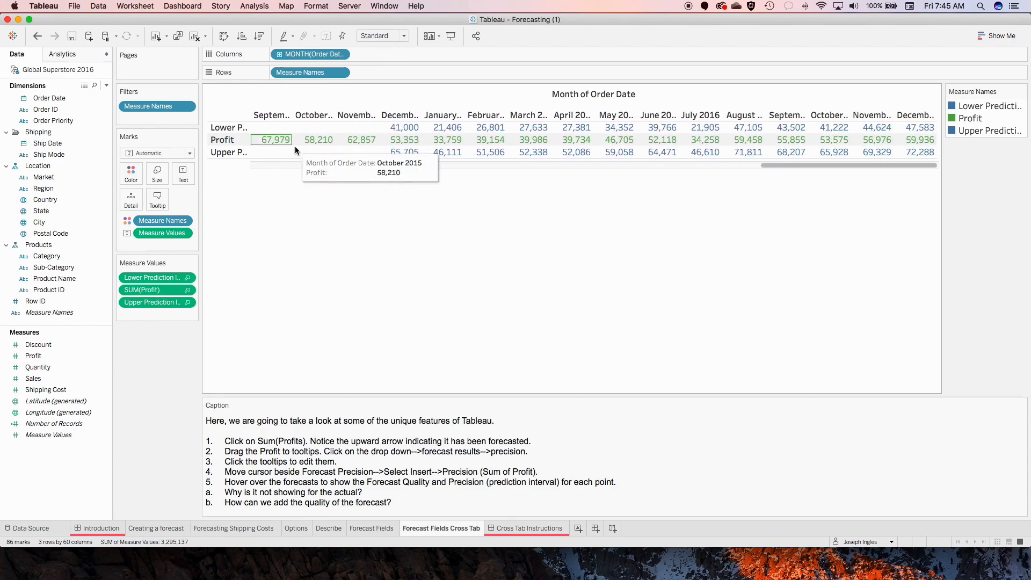
mouse_move(289, 143)
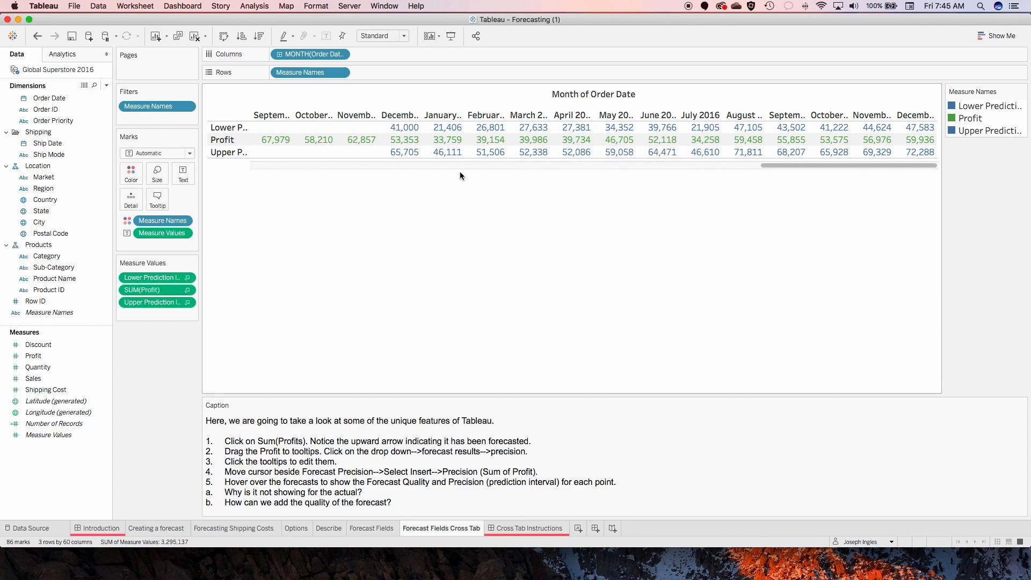
- Edit the Measure Names legend colors and assign purple from the Tableau 20 palette to Profit
click(1014, 94)
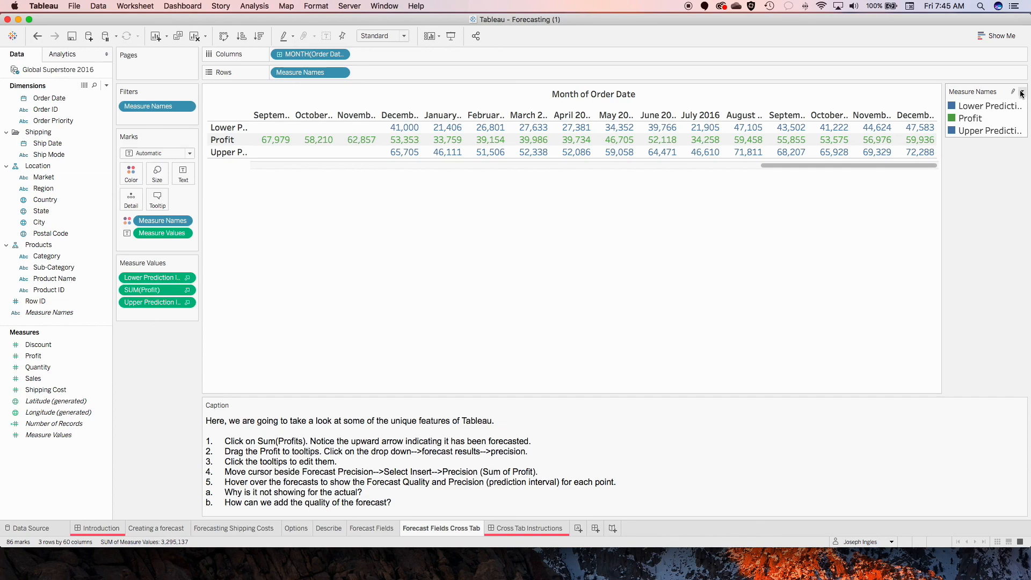
click(1022, 93)
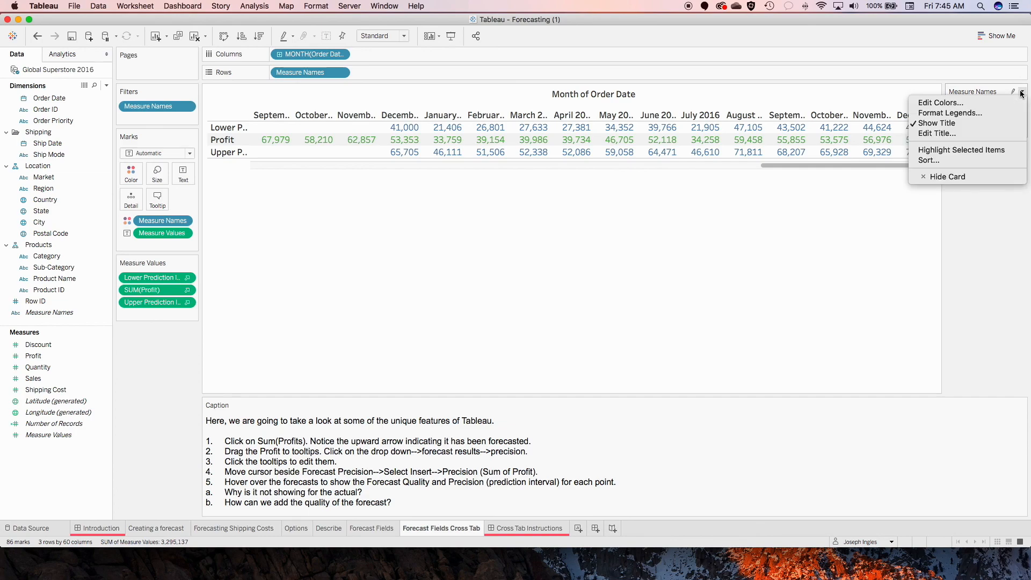
click(961, 102)
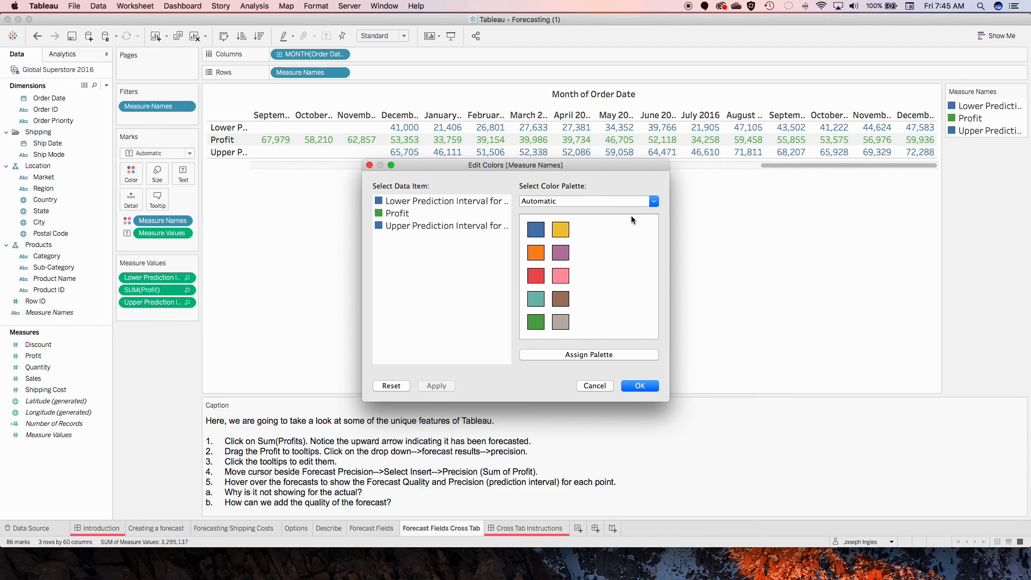
click(397, 212)
click(653, 204)
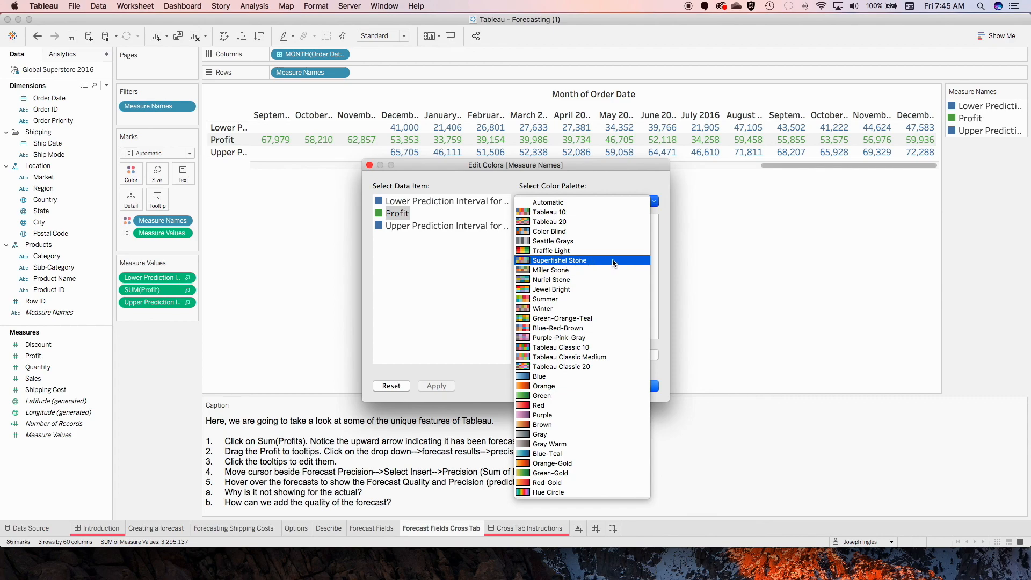
click(584, 221)
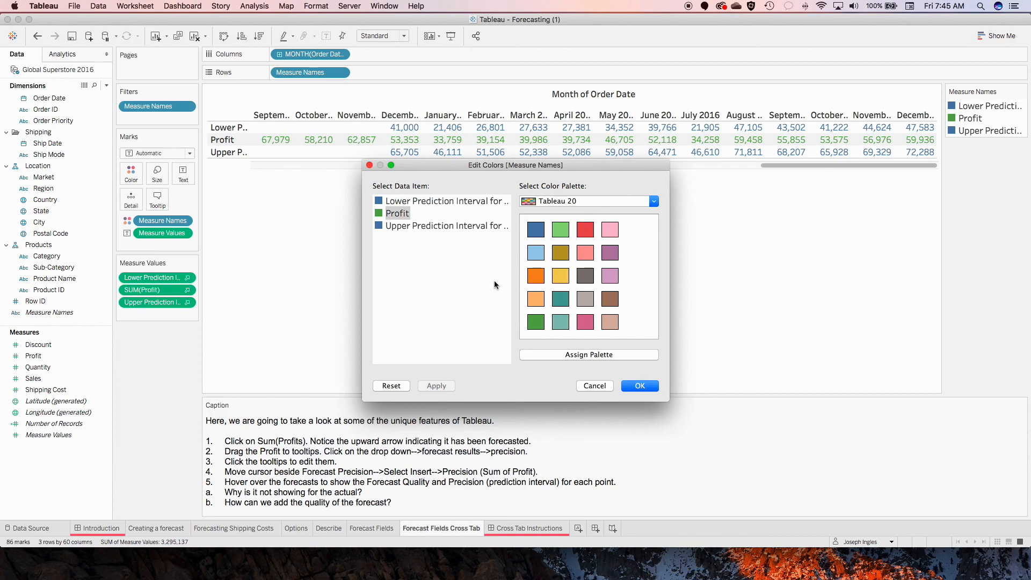
click(610, 252)
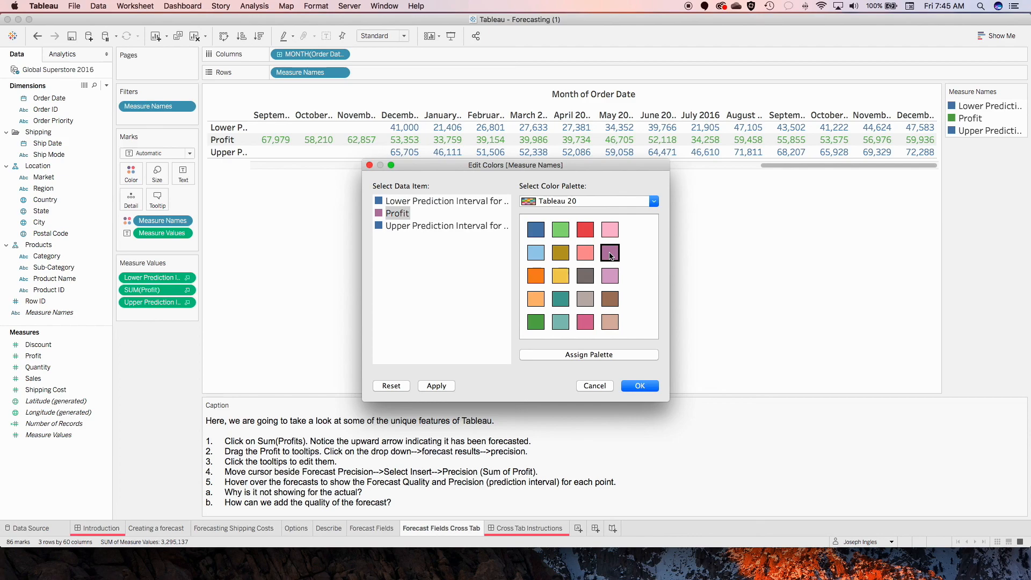
- Assign the palette's light red to both the Lower and Upper Prediction Intervals and apply the colors
click(411, 230)
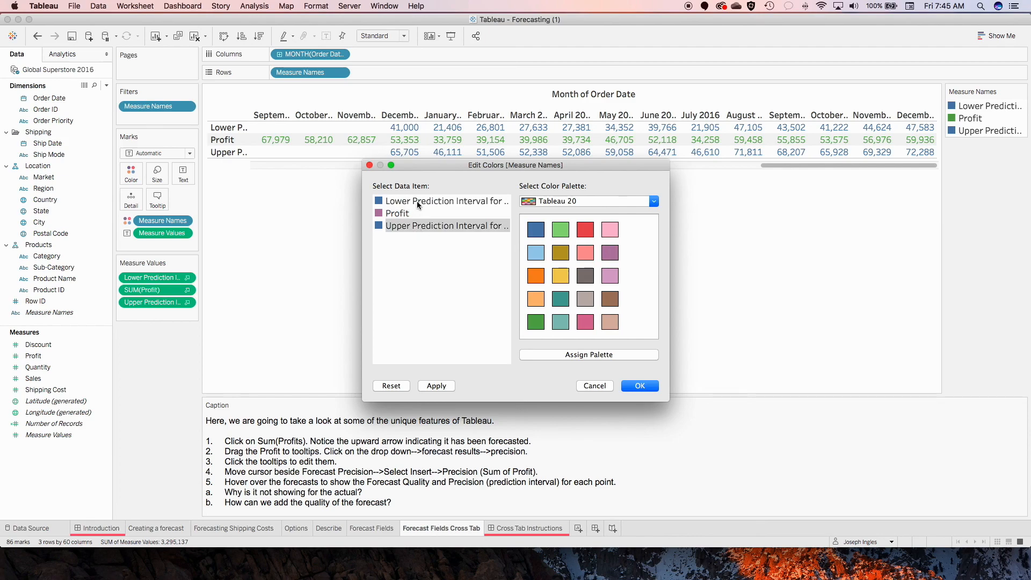
super+click(419, 202)
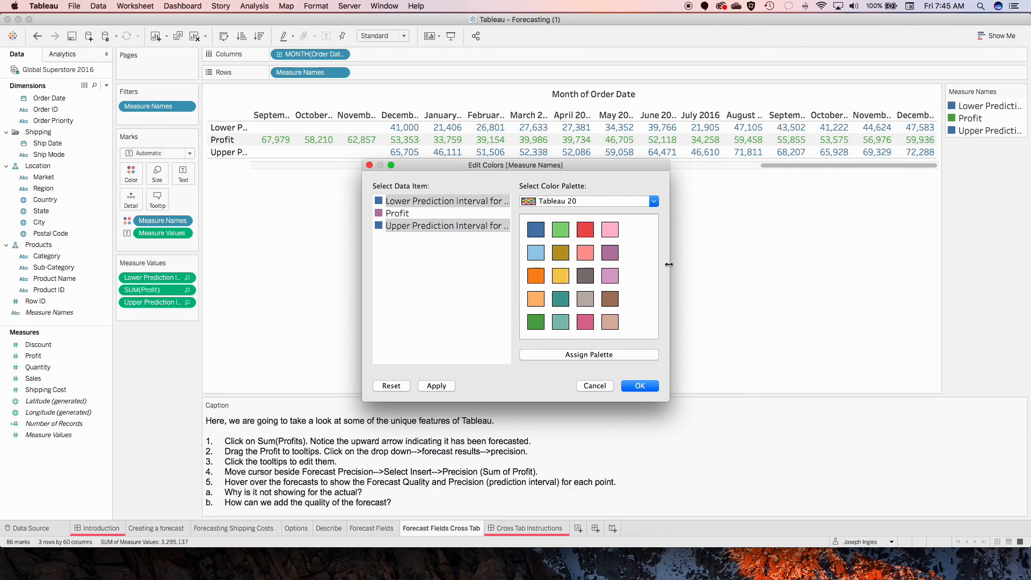
click(584, 254)
click(436, 386)
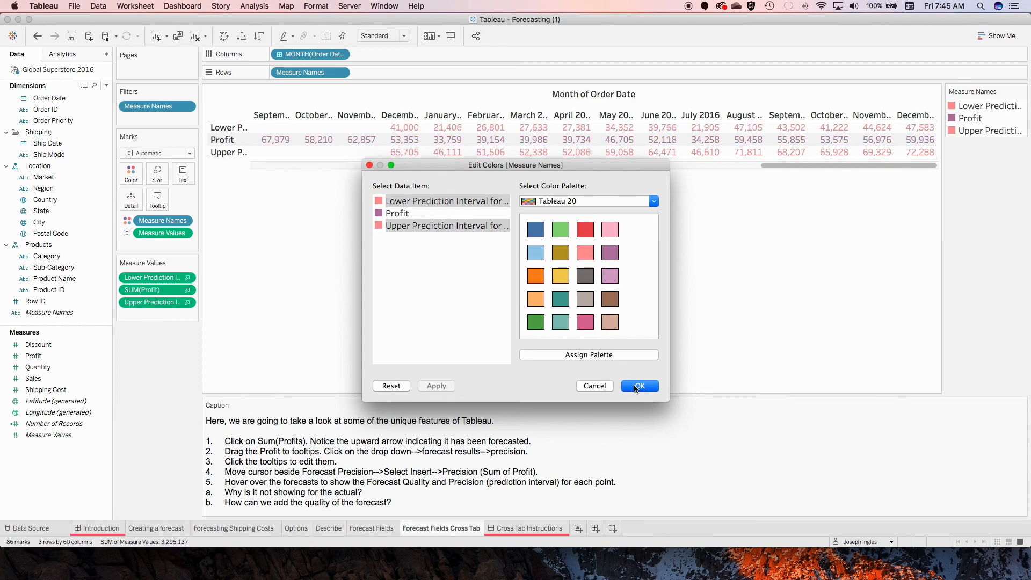
click(637, 386)
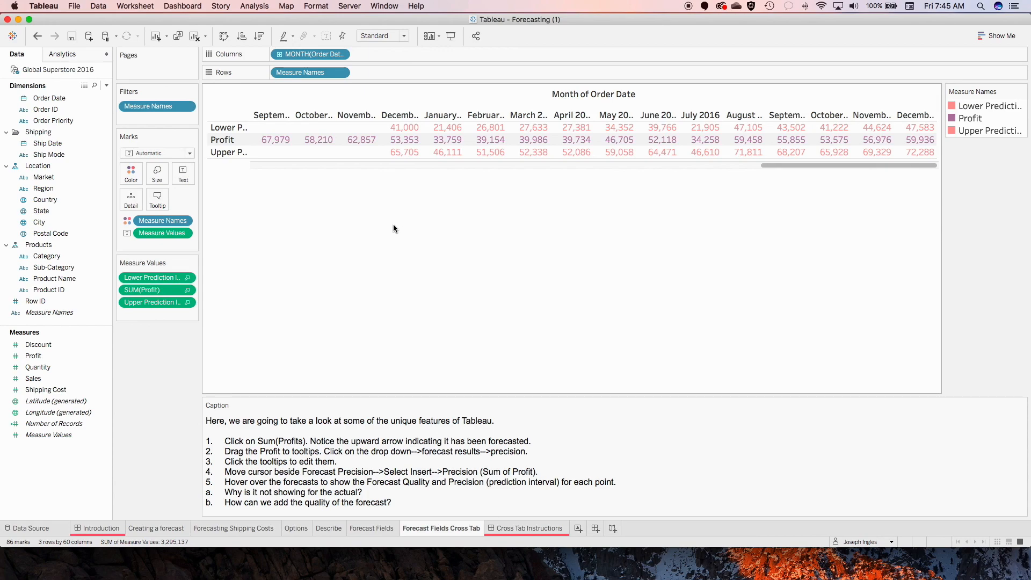
- Swap the crosstab back to months in rows and look over the recolored Profit and prediction interval values
click(220, 37)
scroll(354, 204, down, 10)
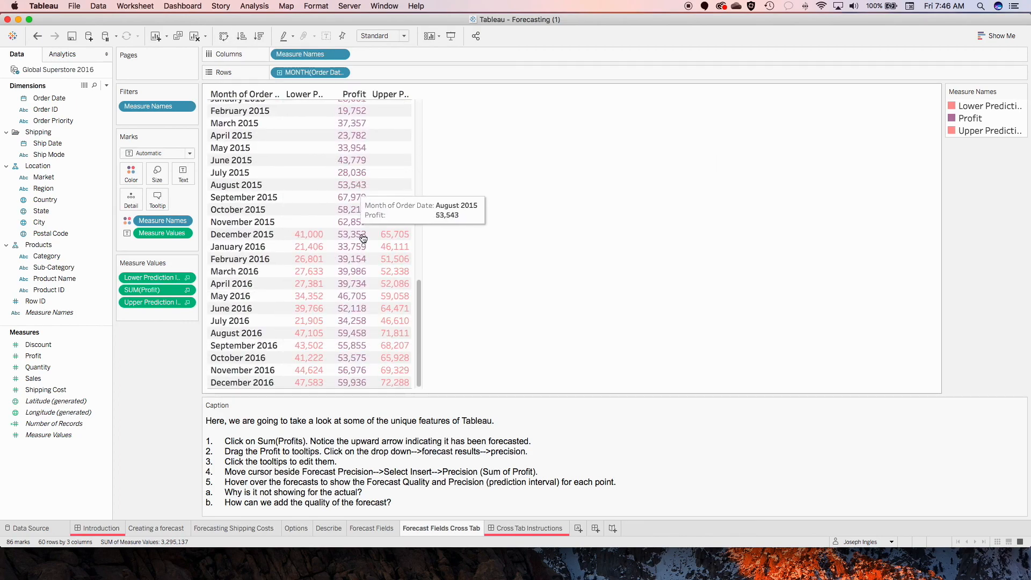
mouse_move(391, 259)
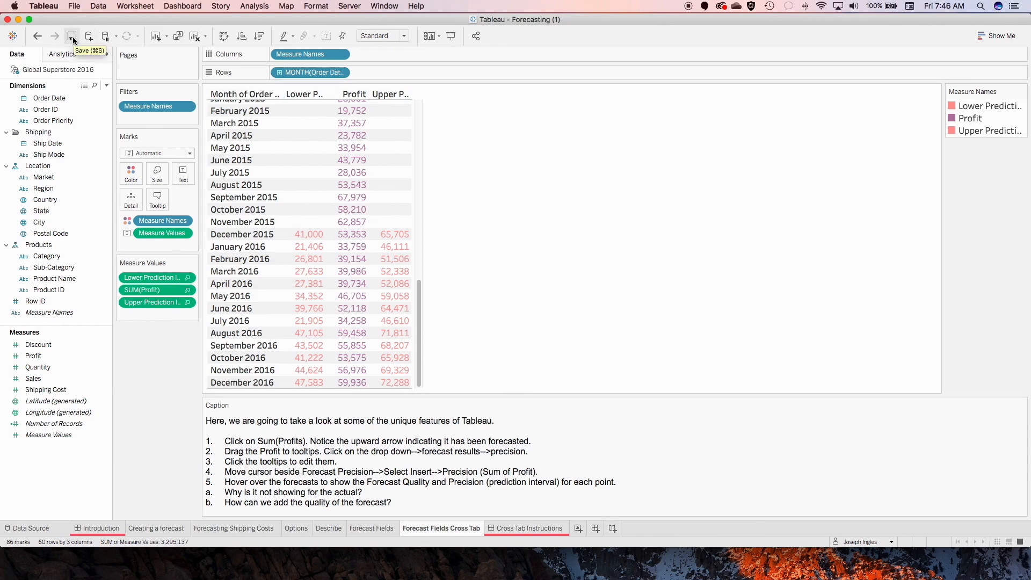
key(super+Tab)
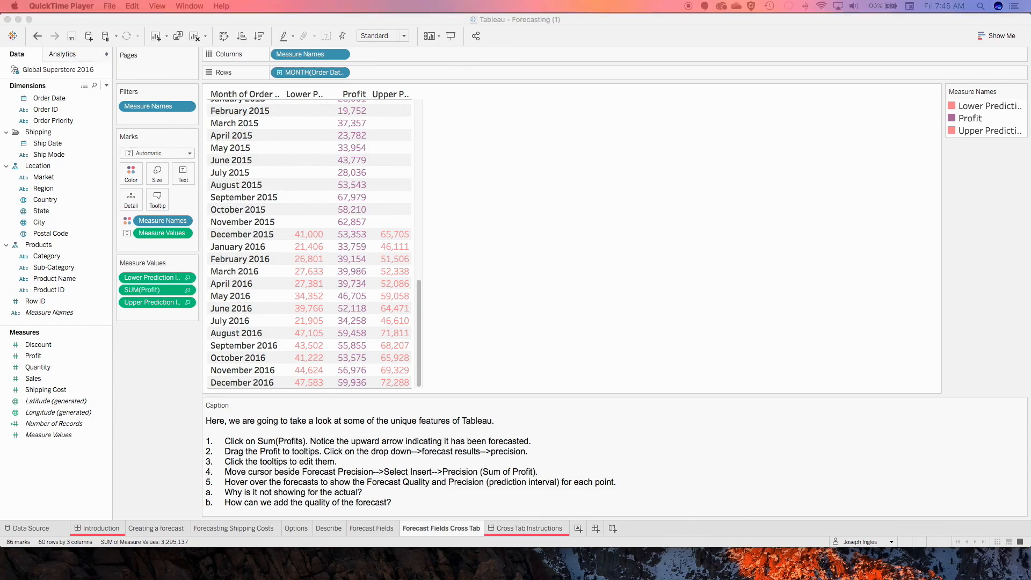